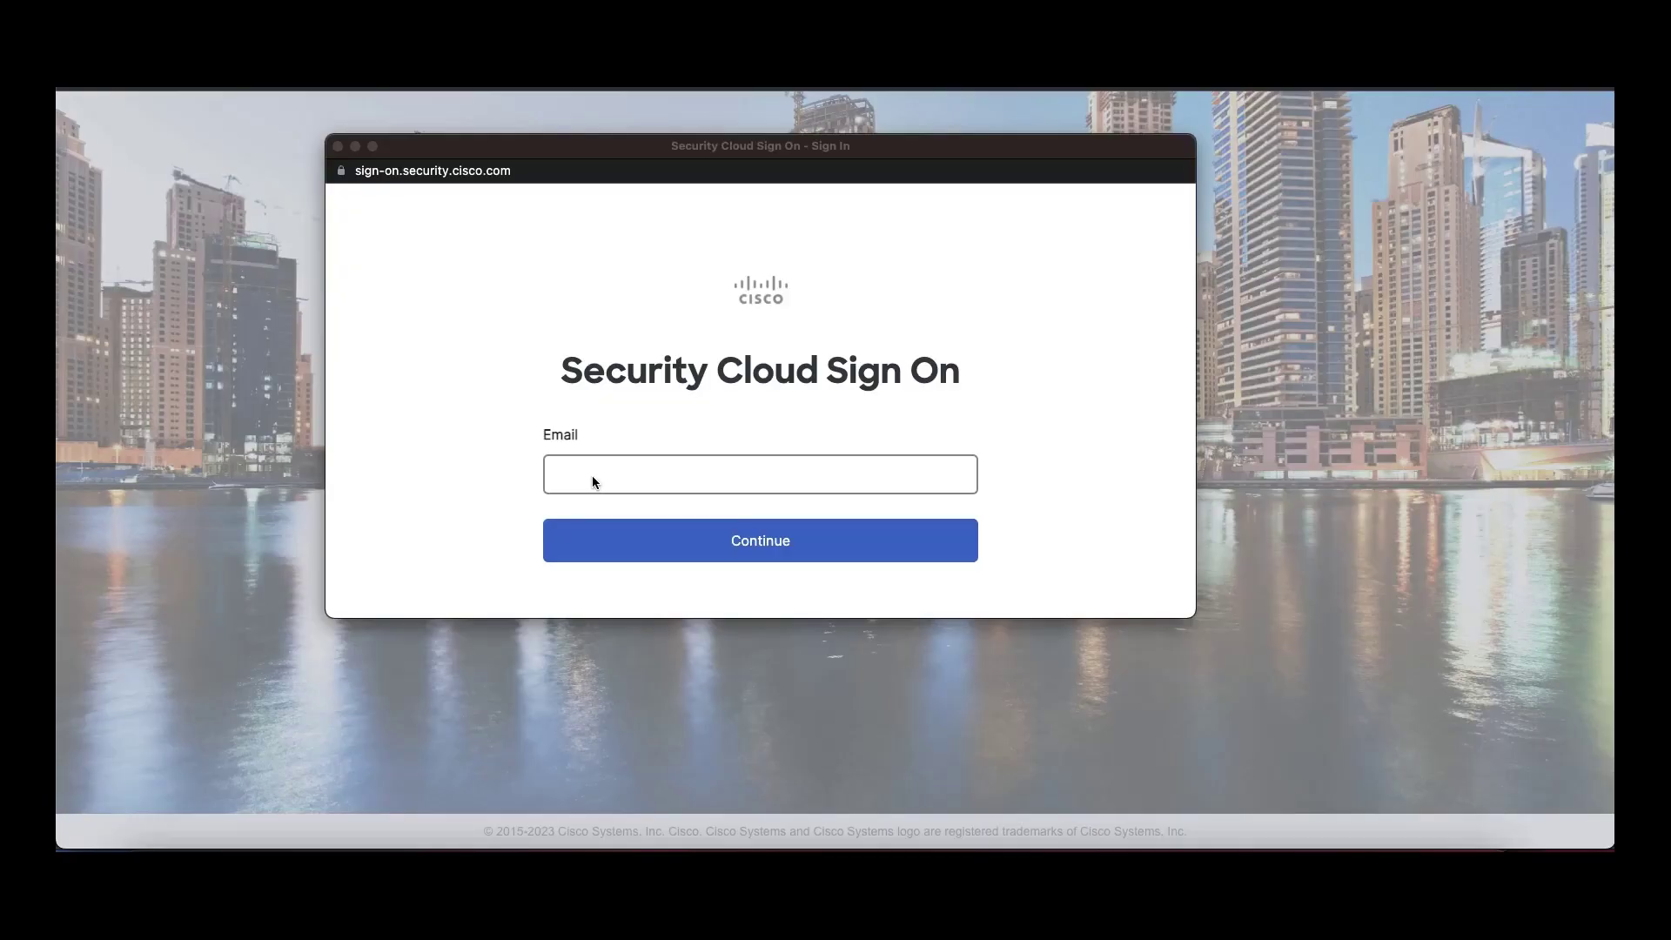
Step: Sign in to Cisco Security Cloud with the account email and launch the tool's Demo Mode
{"action": "left_click", "coordinate": [593, 472]}
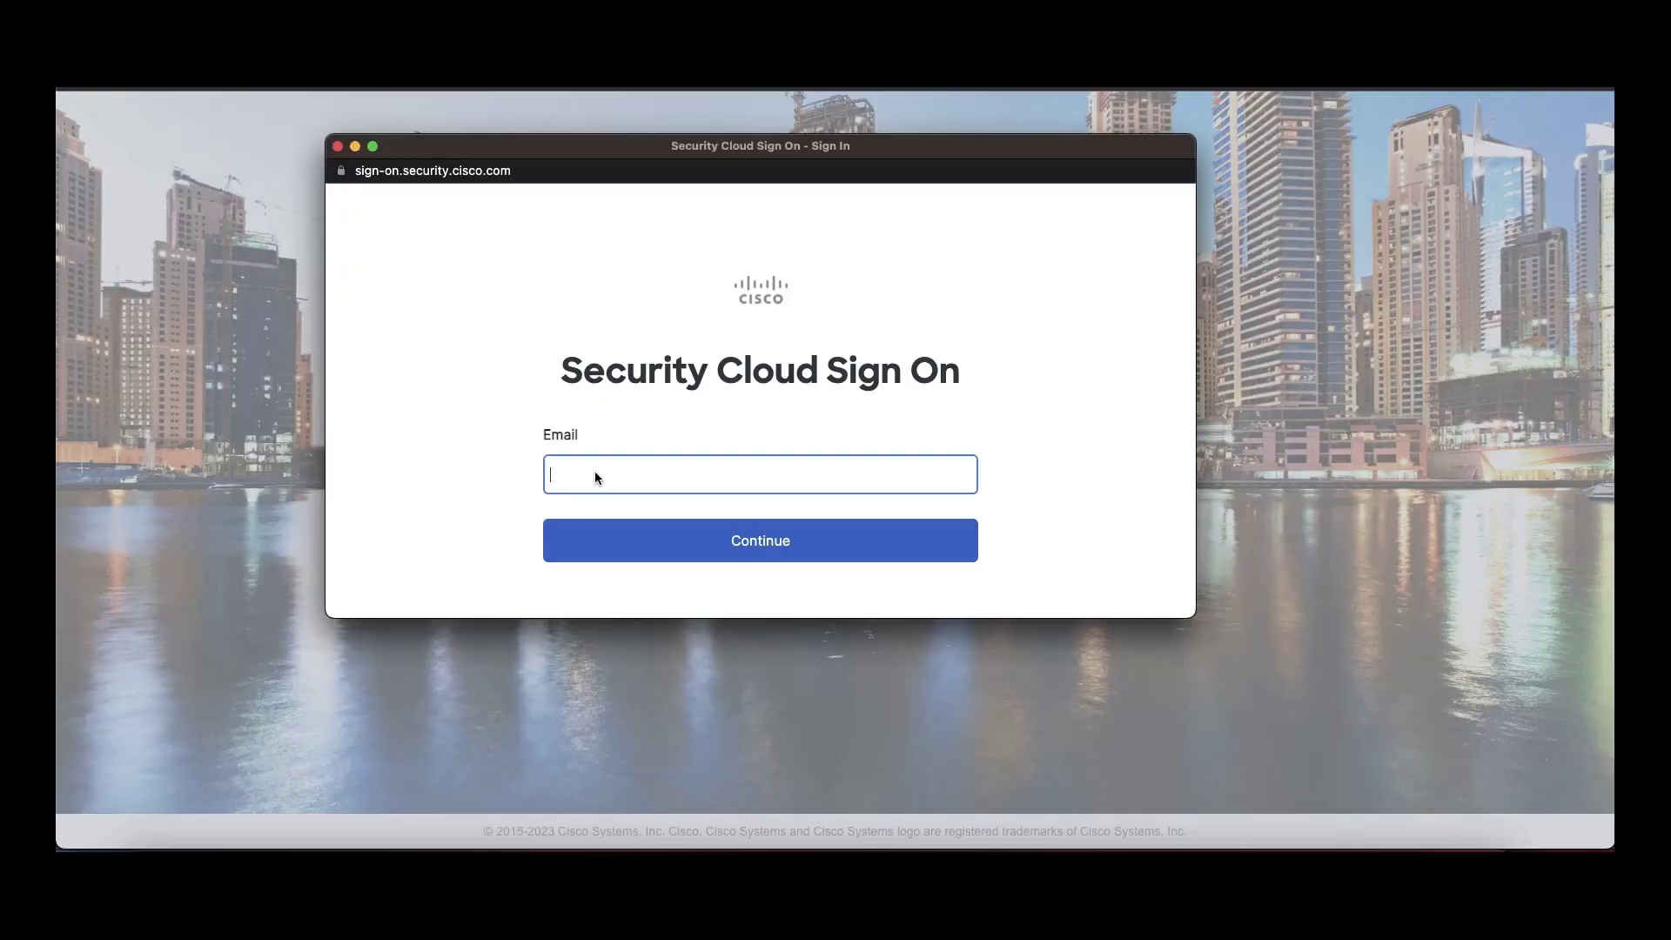
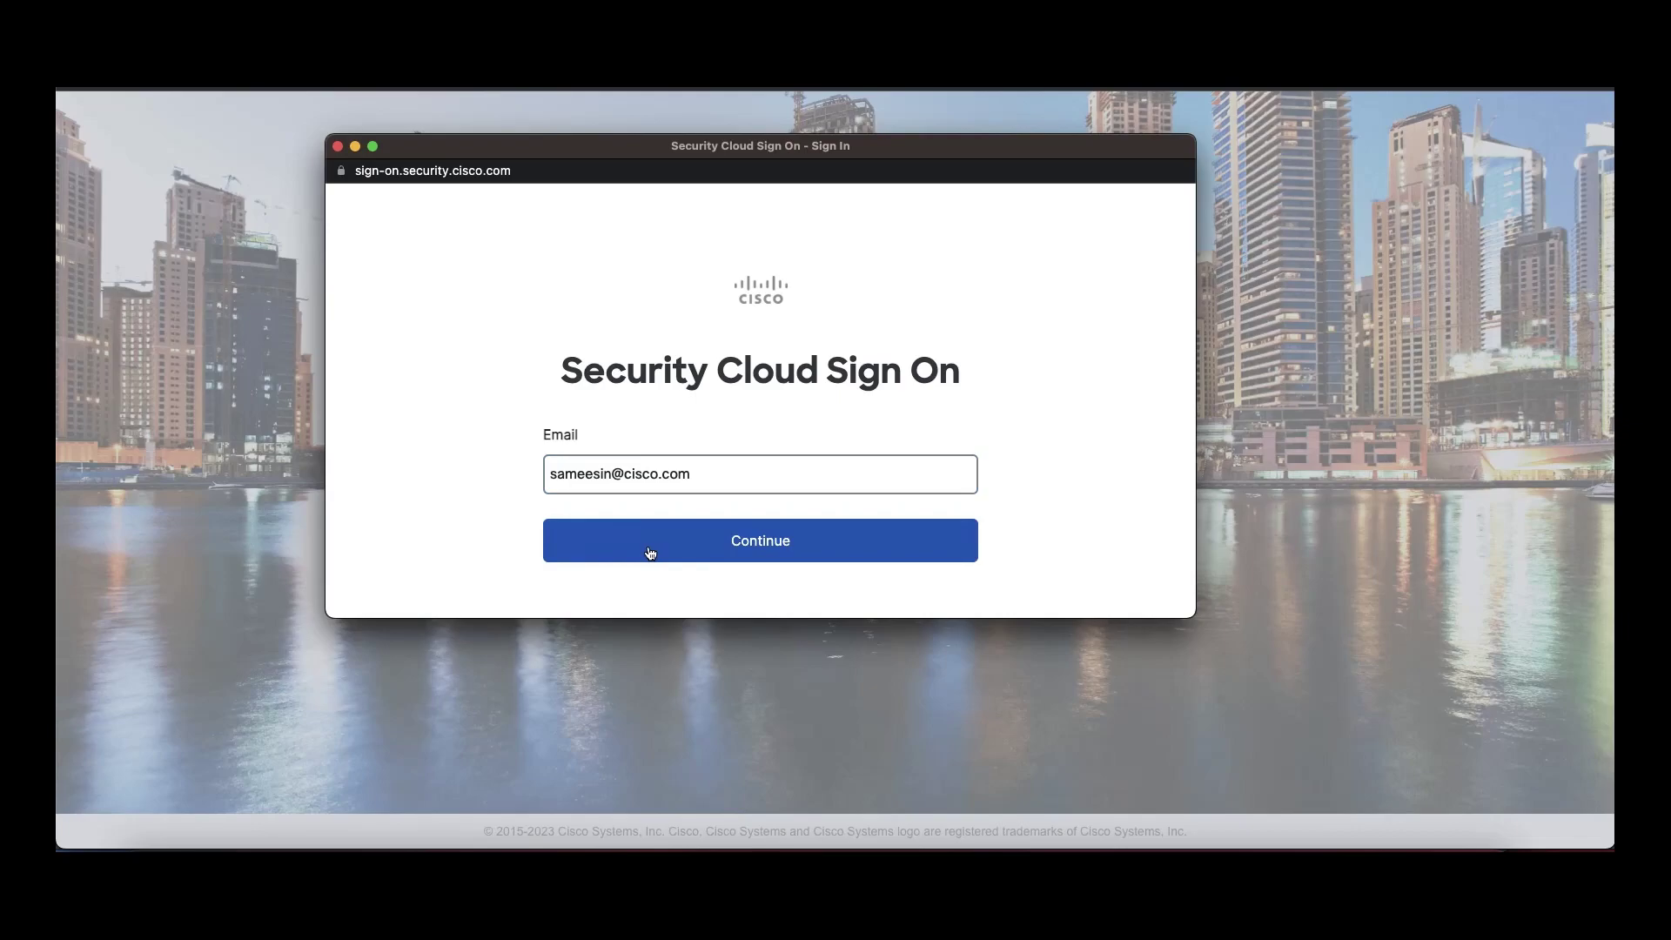
{"action": "left_click", "coordinate": [650, 553]}
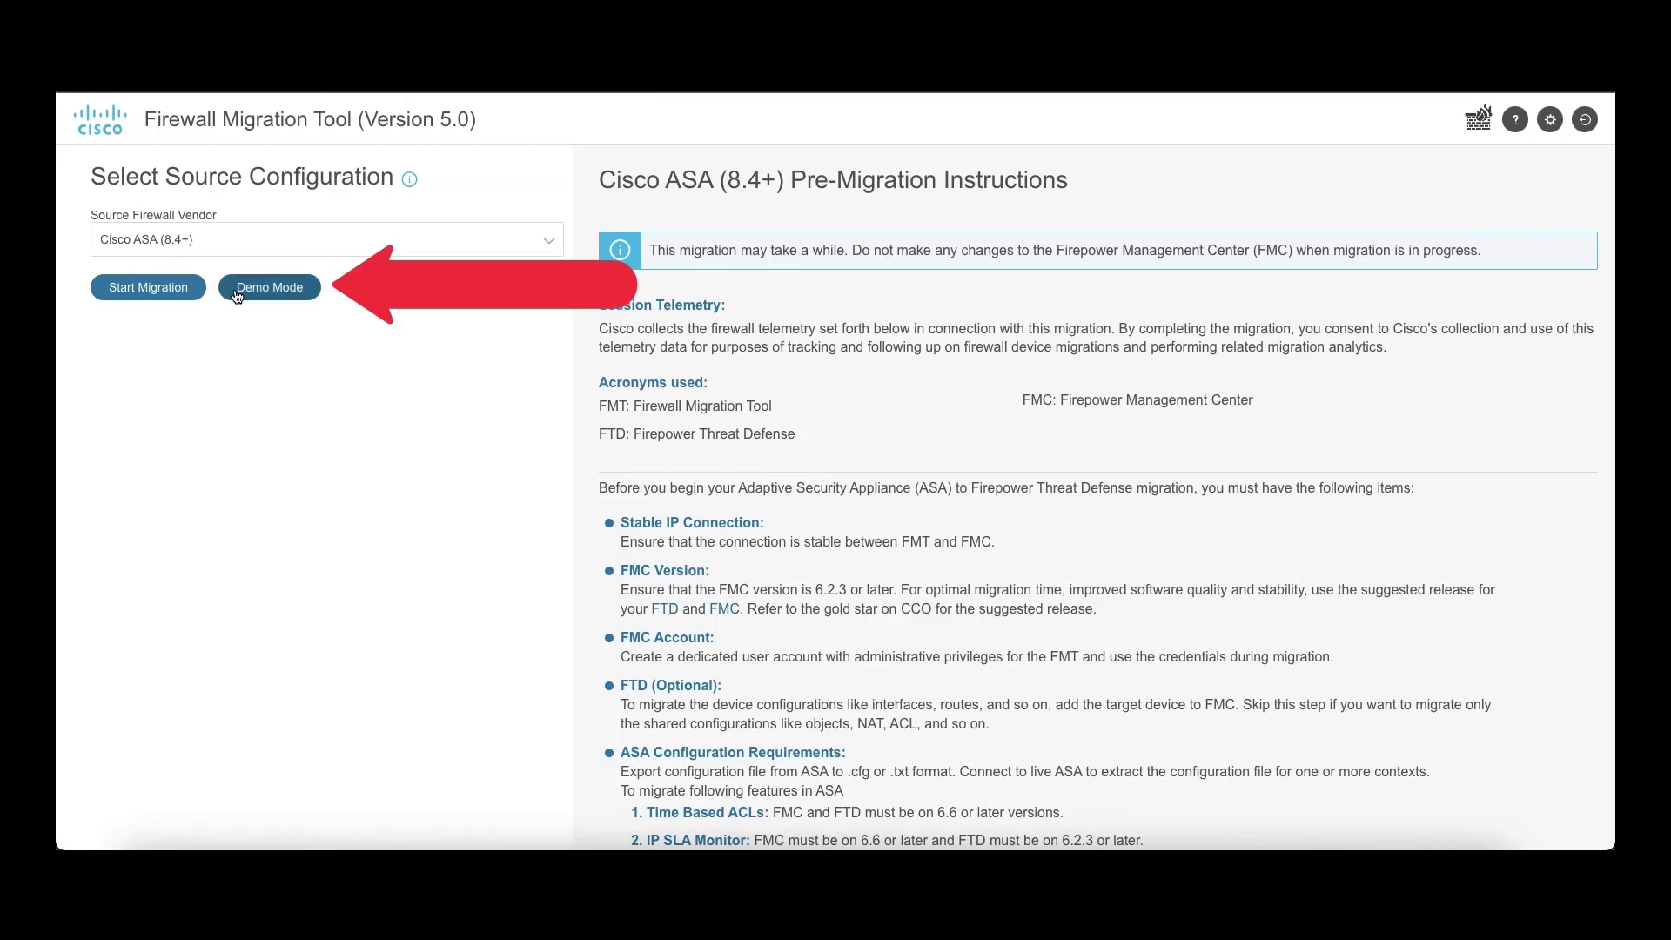
{"action": "left_click", "coordinate": [269, 297]}
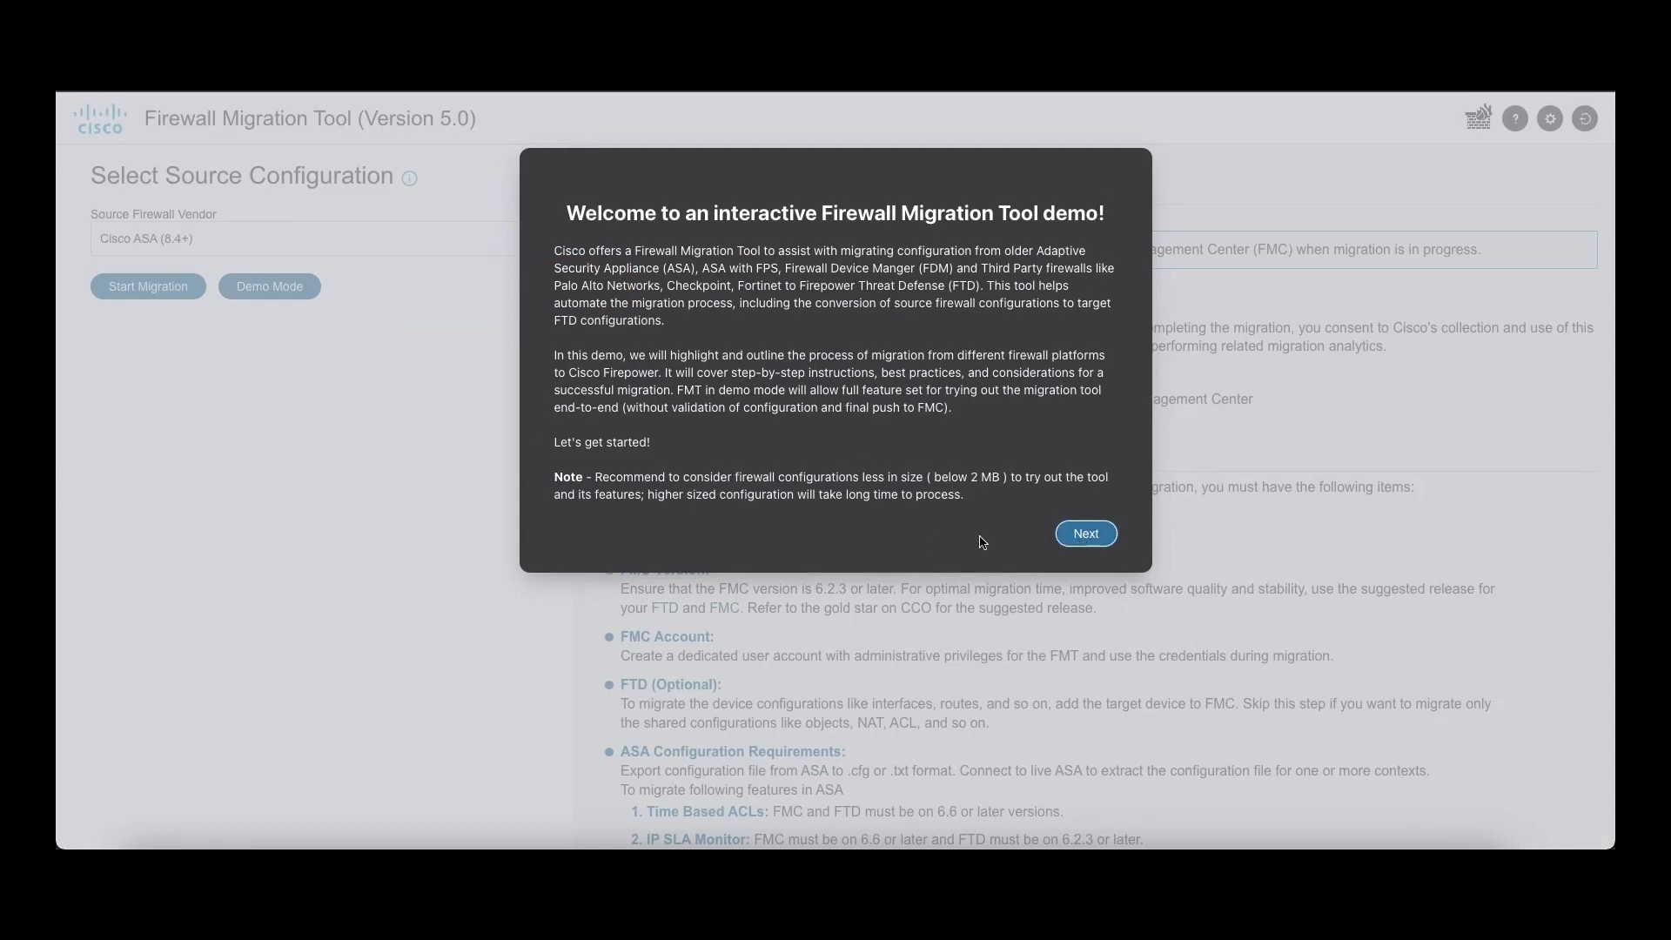
Step: Upload Multicontext variation_Object.txt, make FMT the primary context, and parse it into a summary
{"action": "left_click", "coordinate": [1083, 538]}
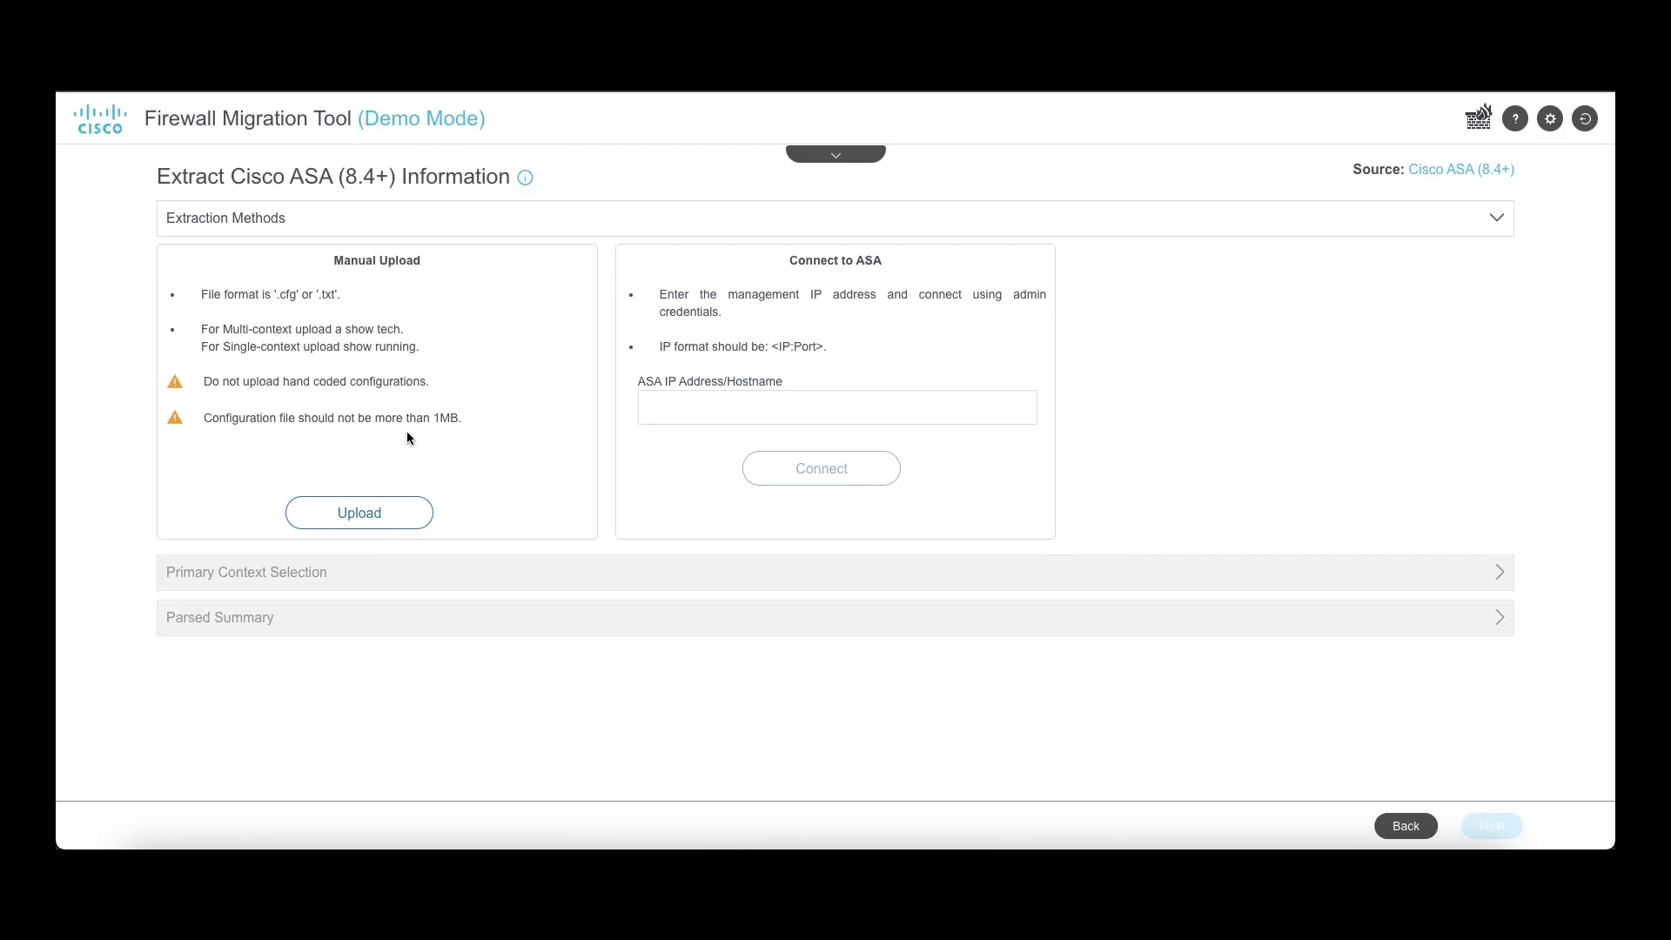
{"action": "left_click", "coordinate": [364, 514]}
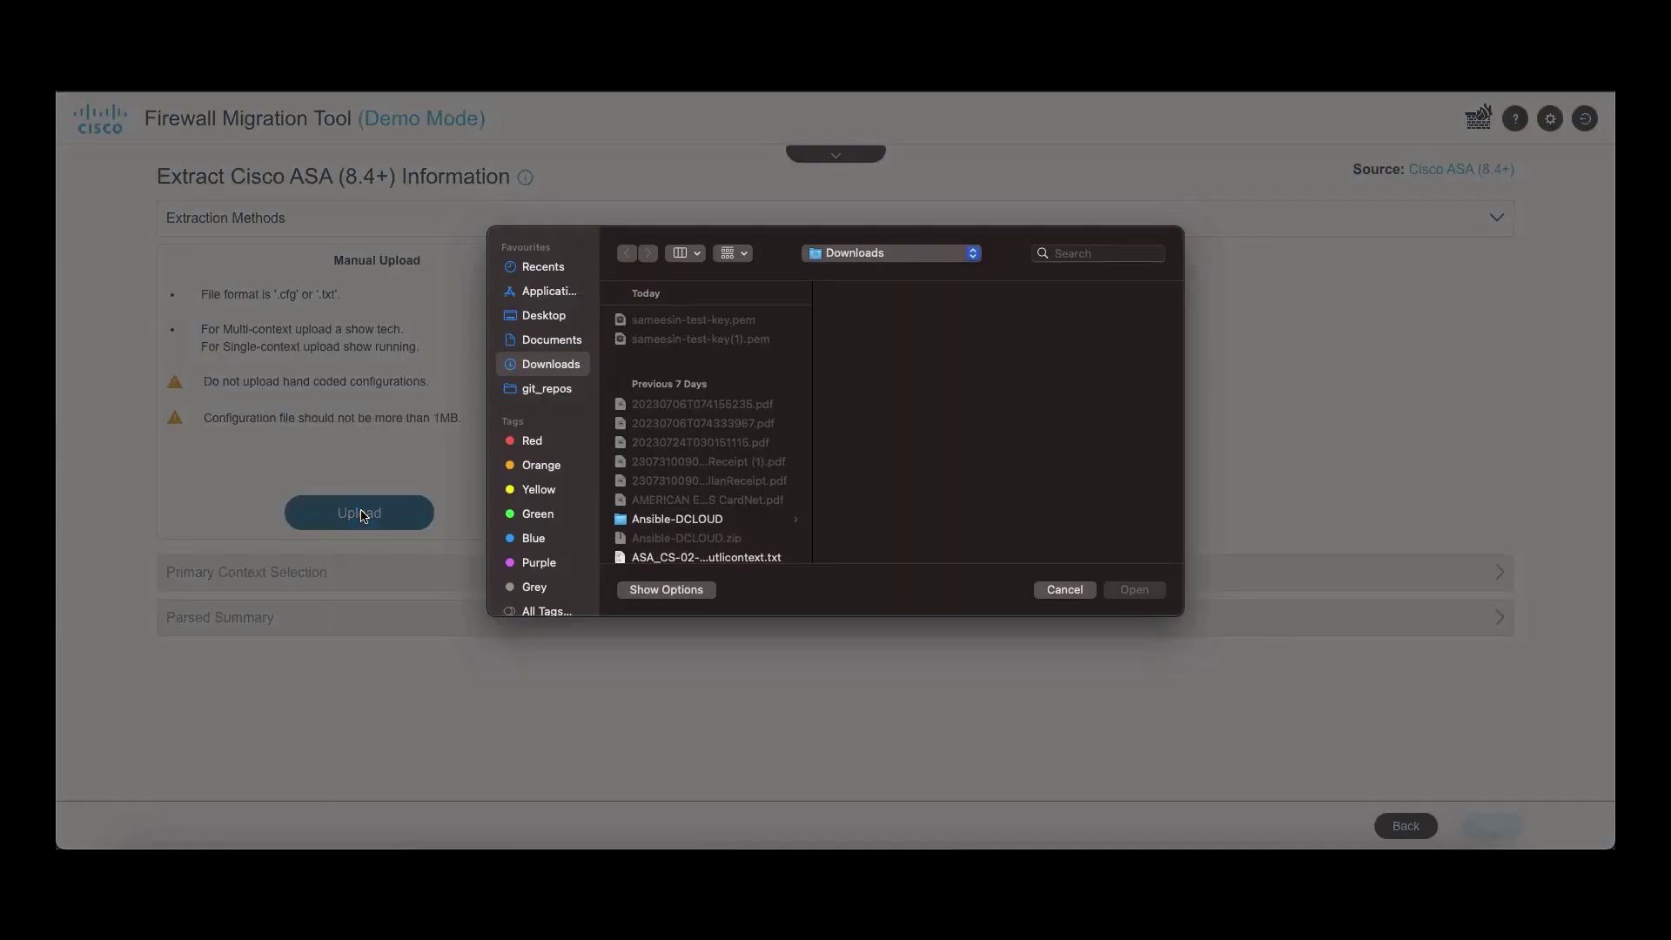
{"action": "left_click", "coordinate": [1126, 595]}
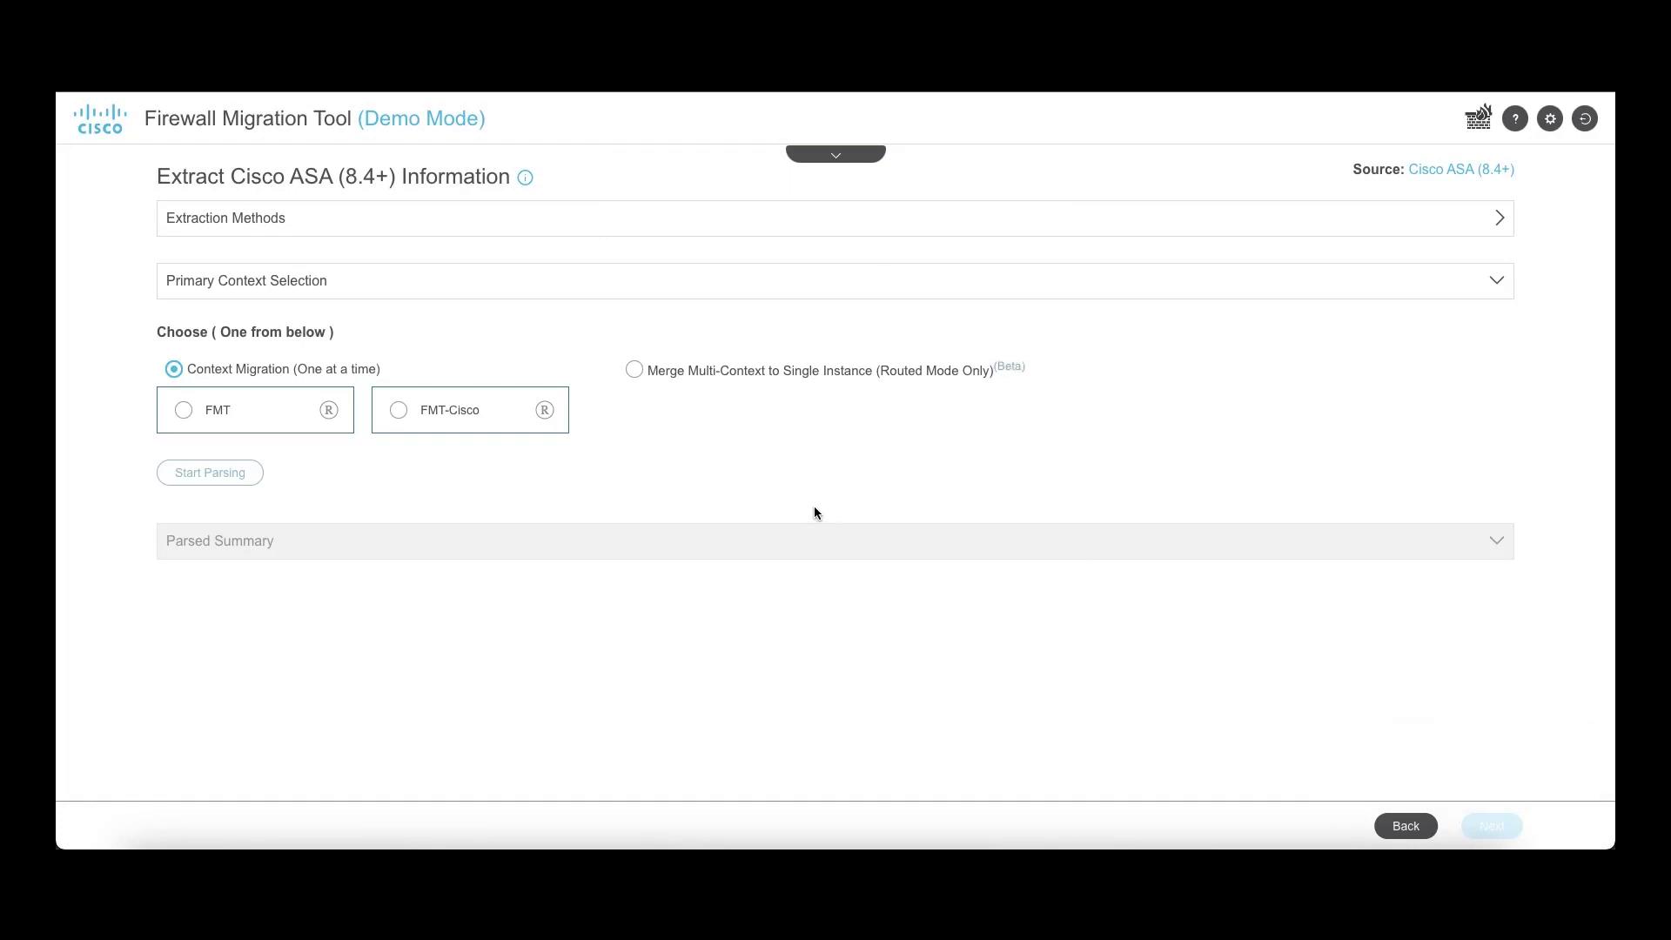
{"action": "left_click", "coordinate": [183, 411]}
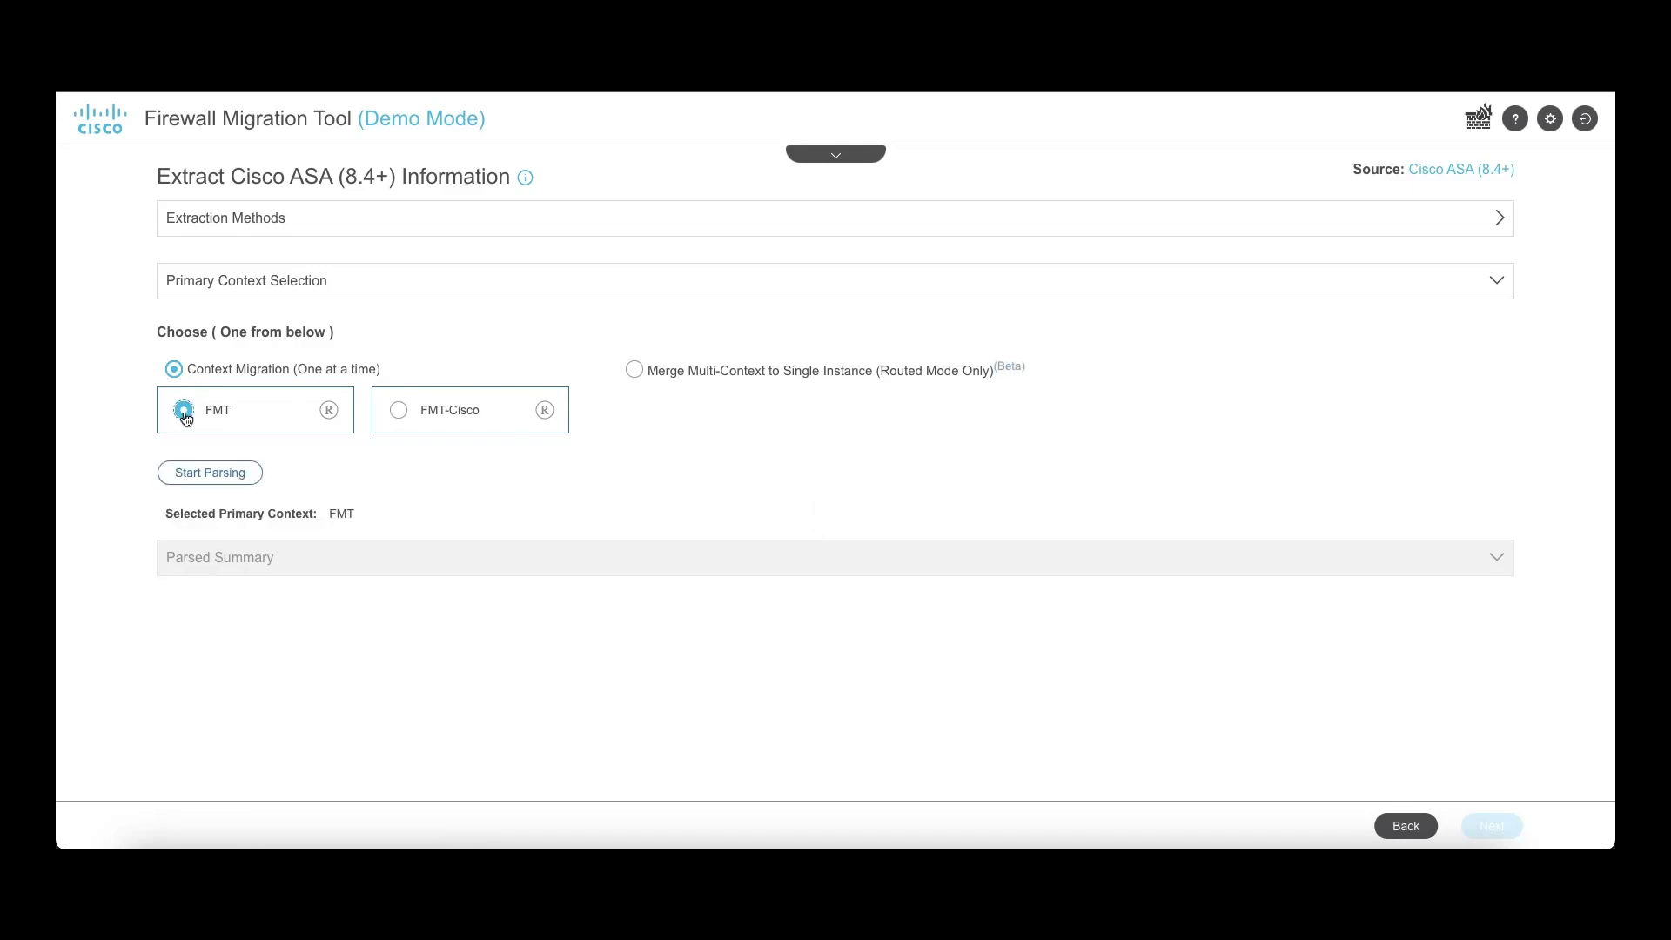
{"action": "left_click", "coordinate": [196, 464]}
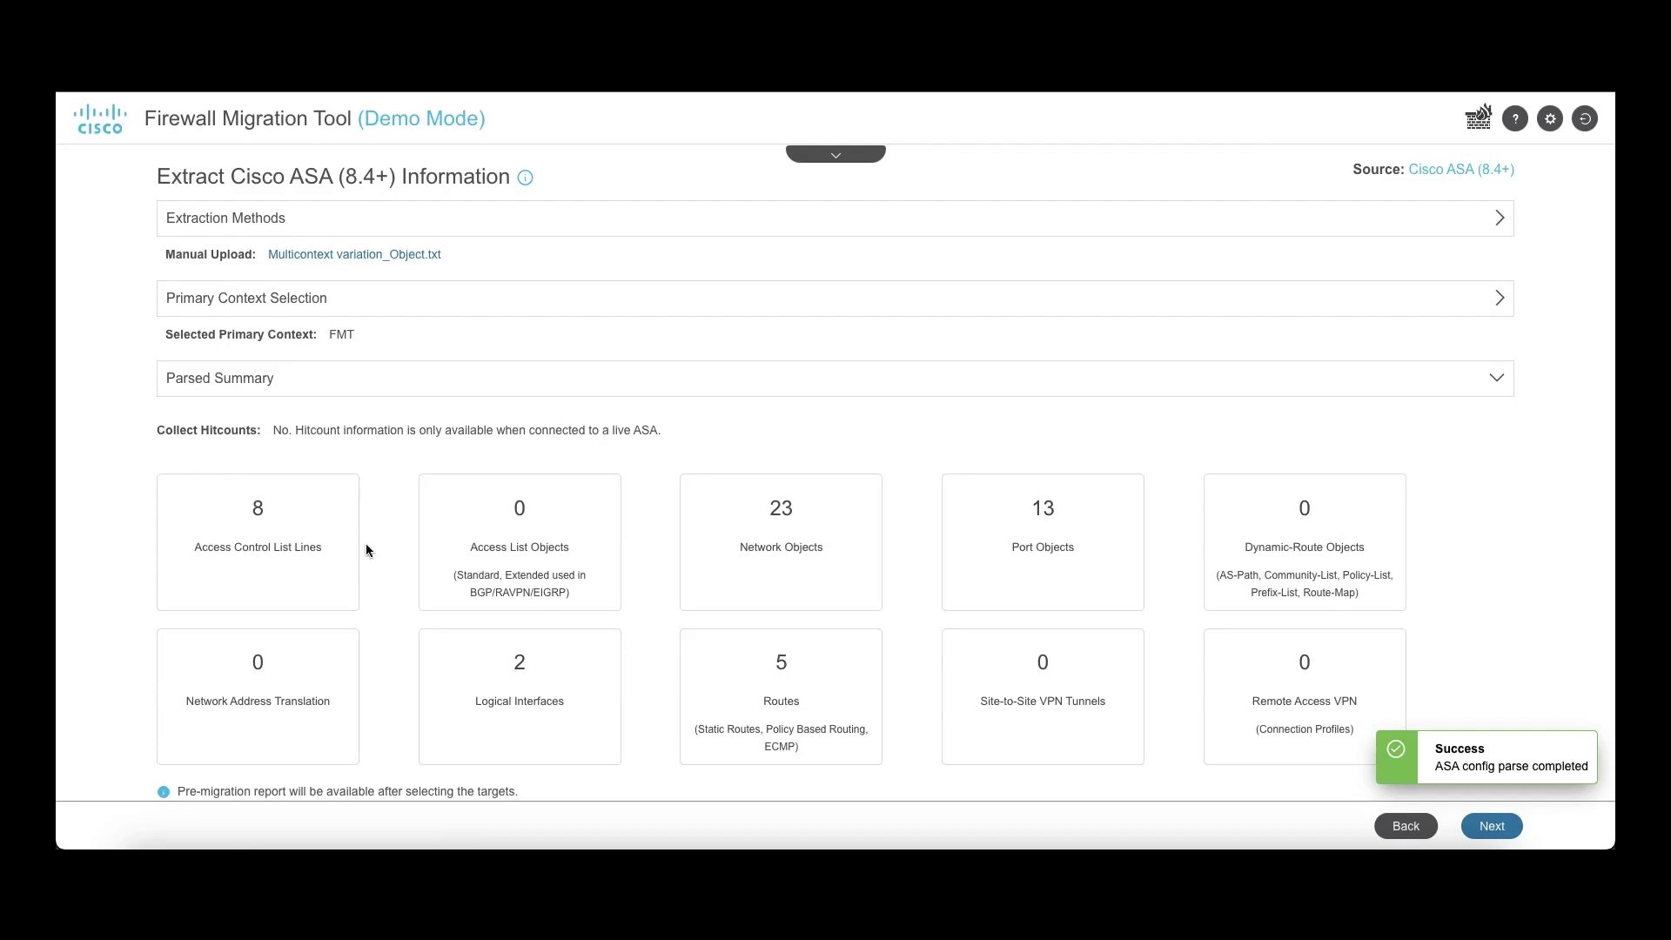
{"action": "scroll", "coordinate": [1123, 644], "scroll_direction": "down", "scroll_amount": 1}
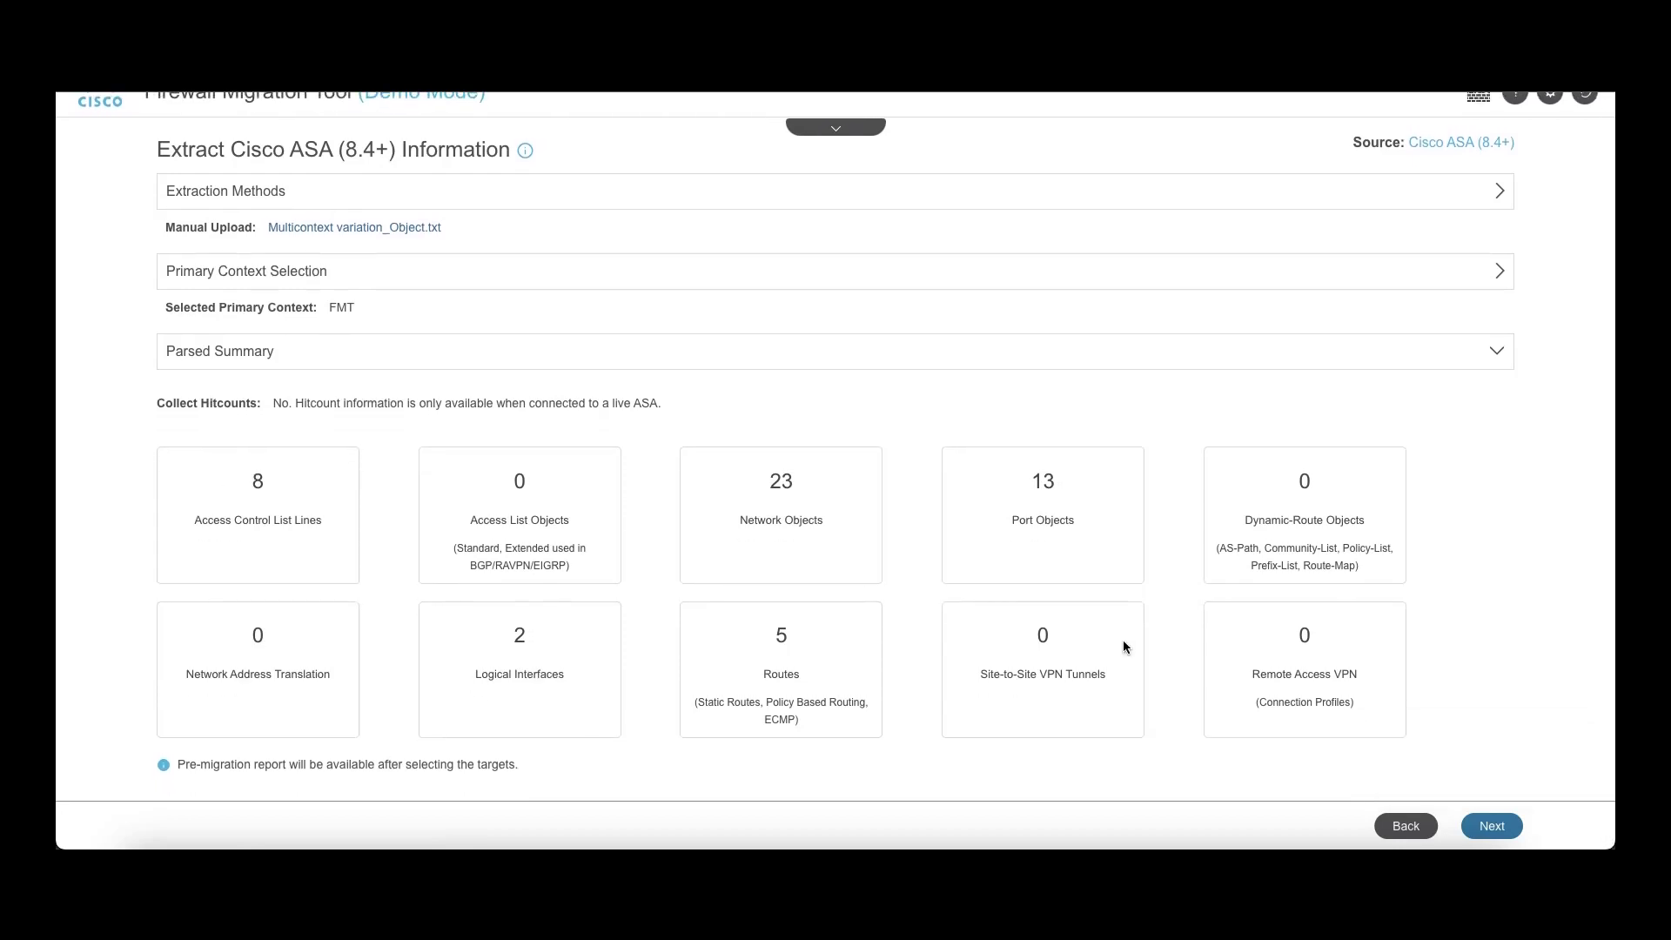
Step: Connect to Demo FMC, select FTD-1 as the target device, and accept the default features
{"action": "left_click", "coordinate": [1486, 825]}
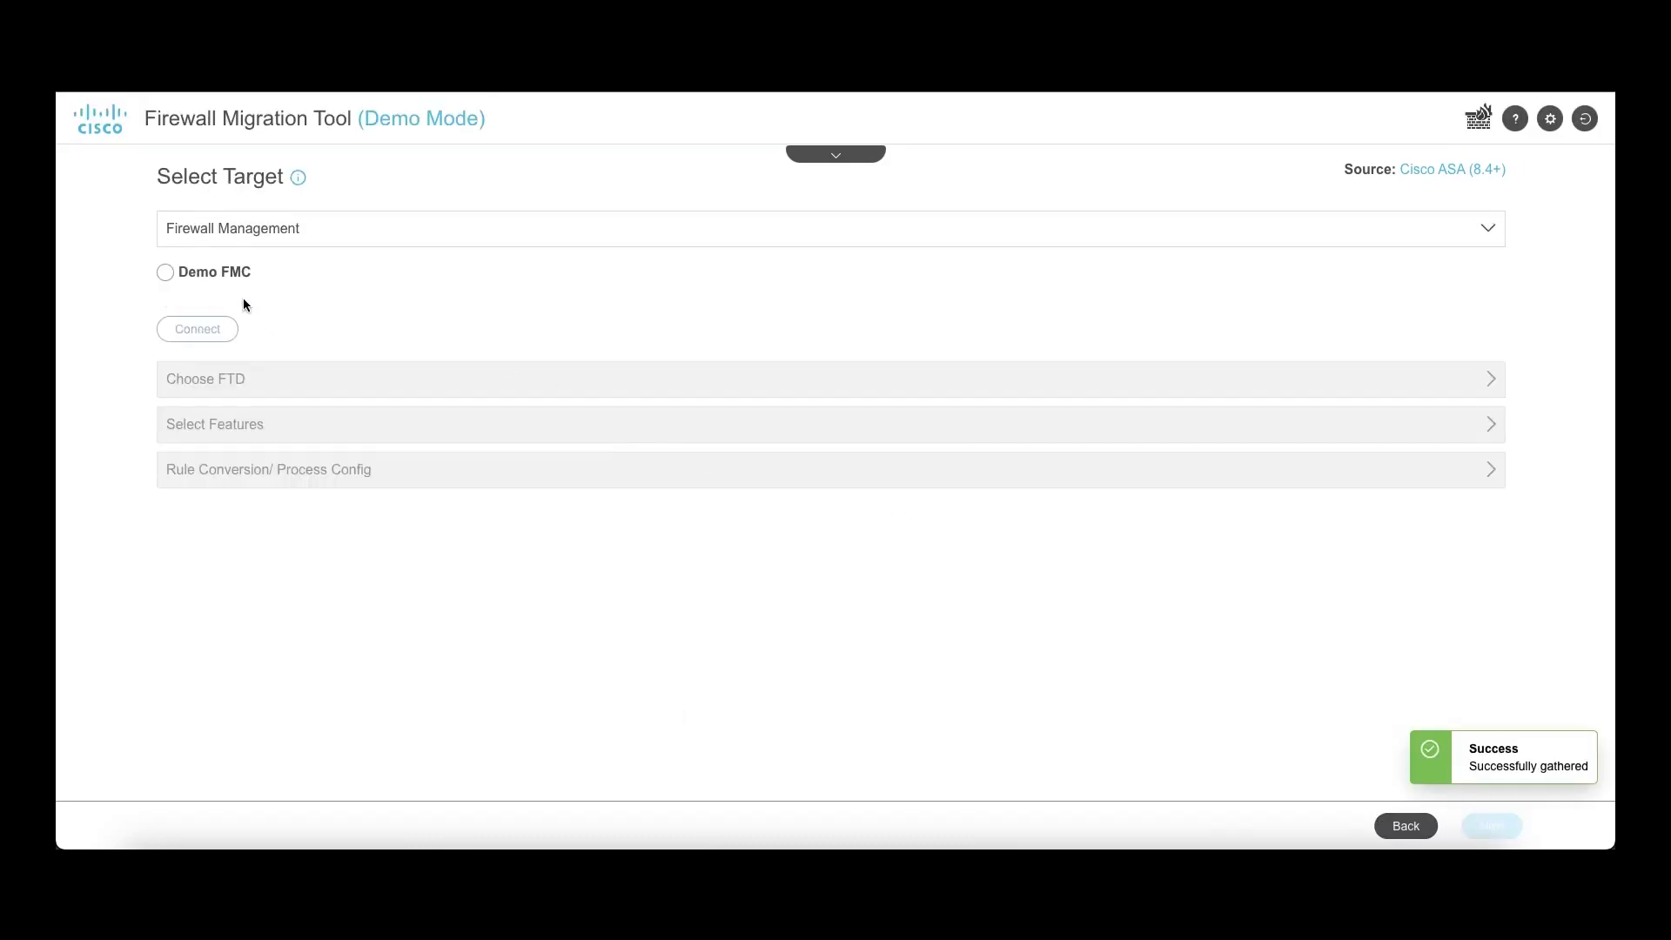
{"action": "left_click", "coordinate": [166, 274]}
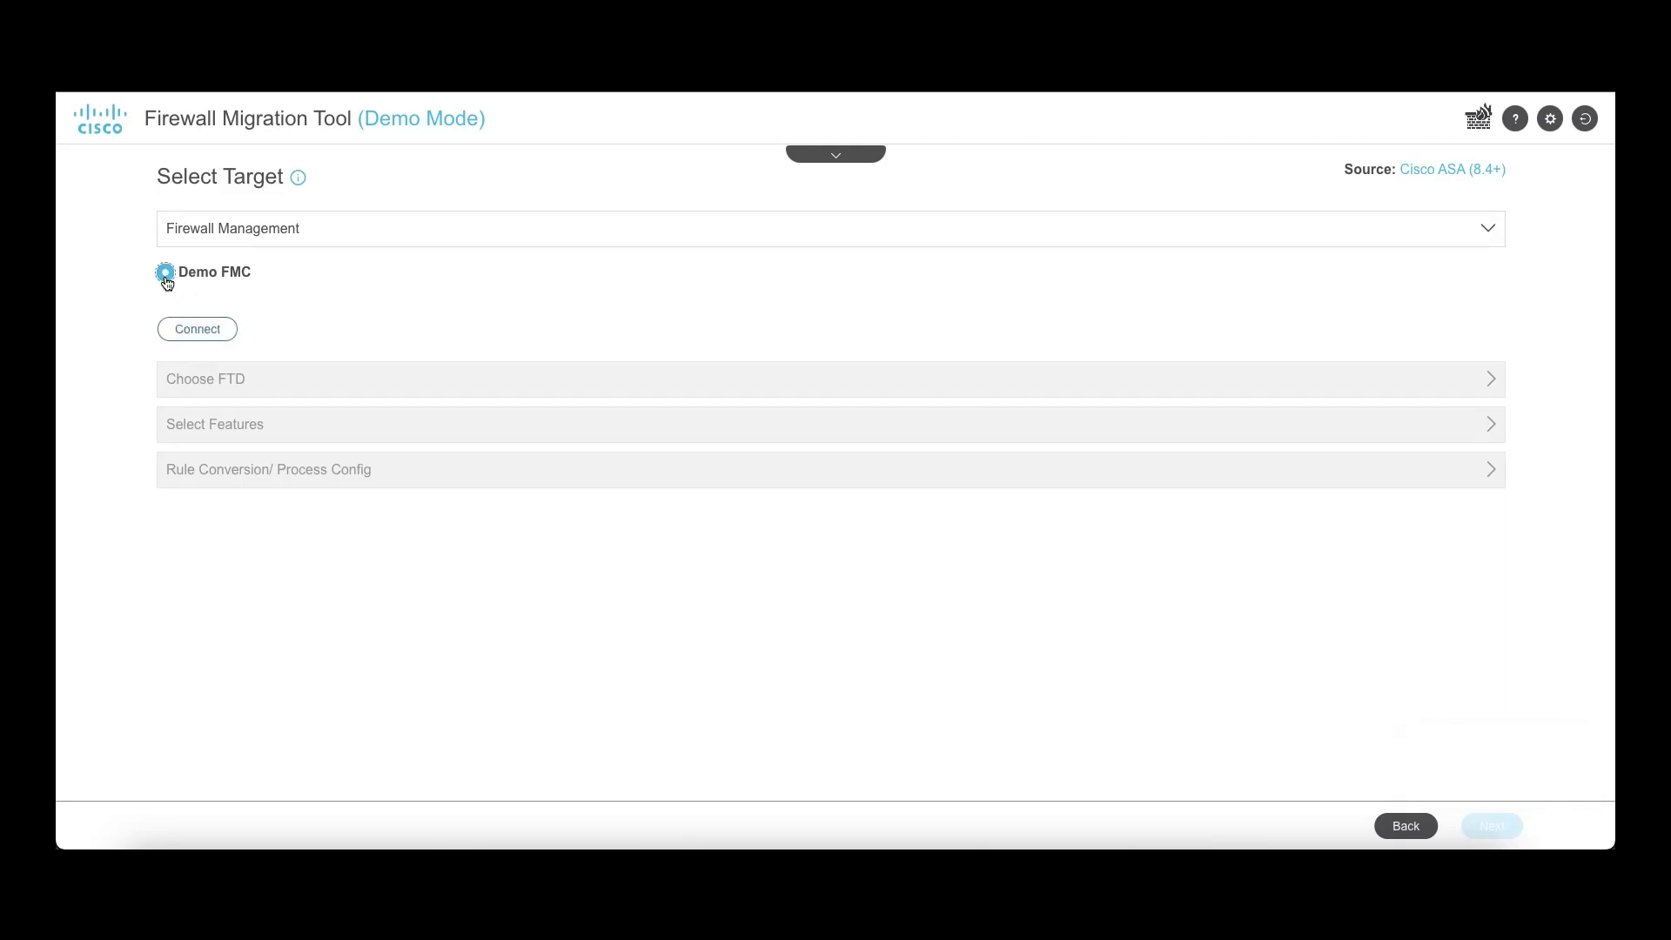
{"action": "left_click", "coordinate": [193, 328]}
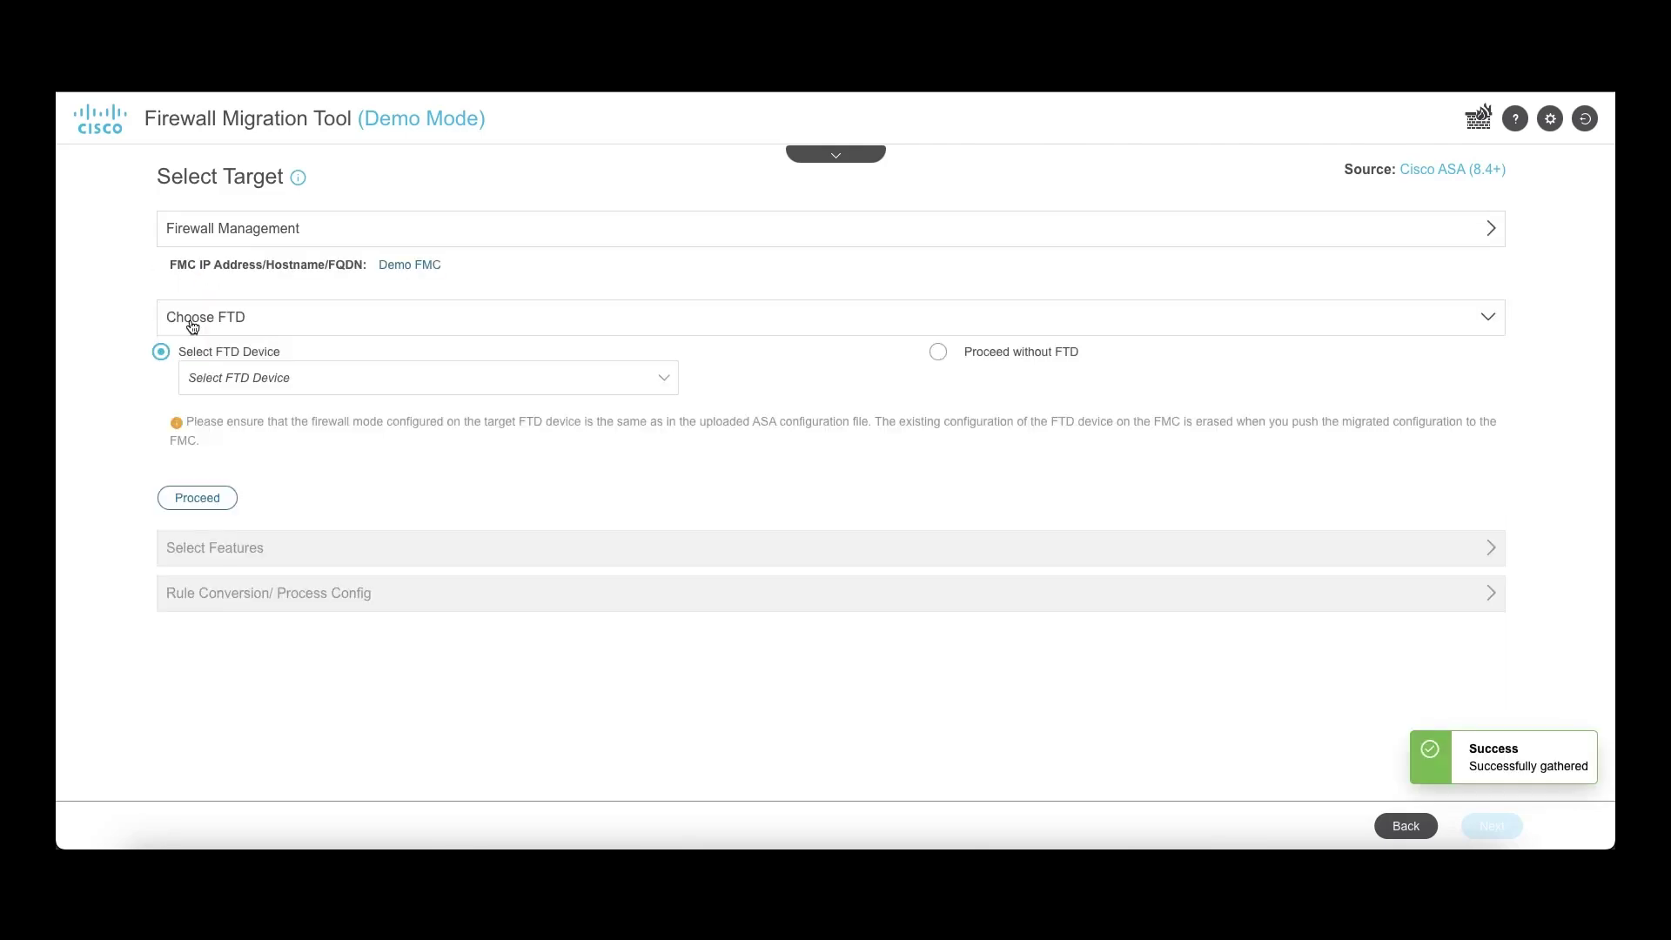
{"action": "left_click", "coordinate": [235, 383]}
{"action": "left_click", "coordinate": [230, 412]}
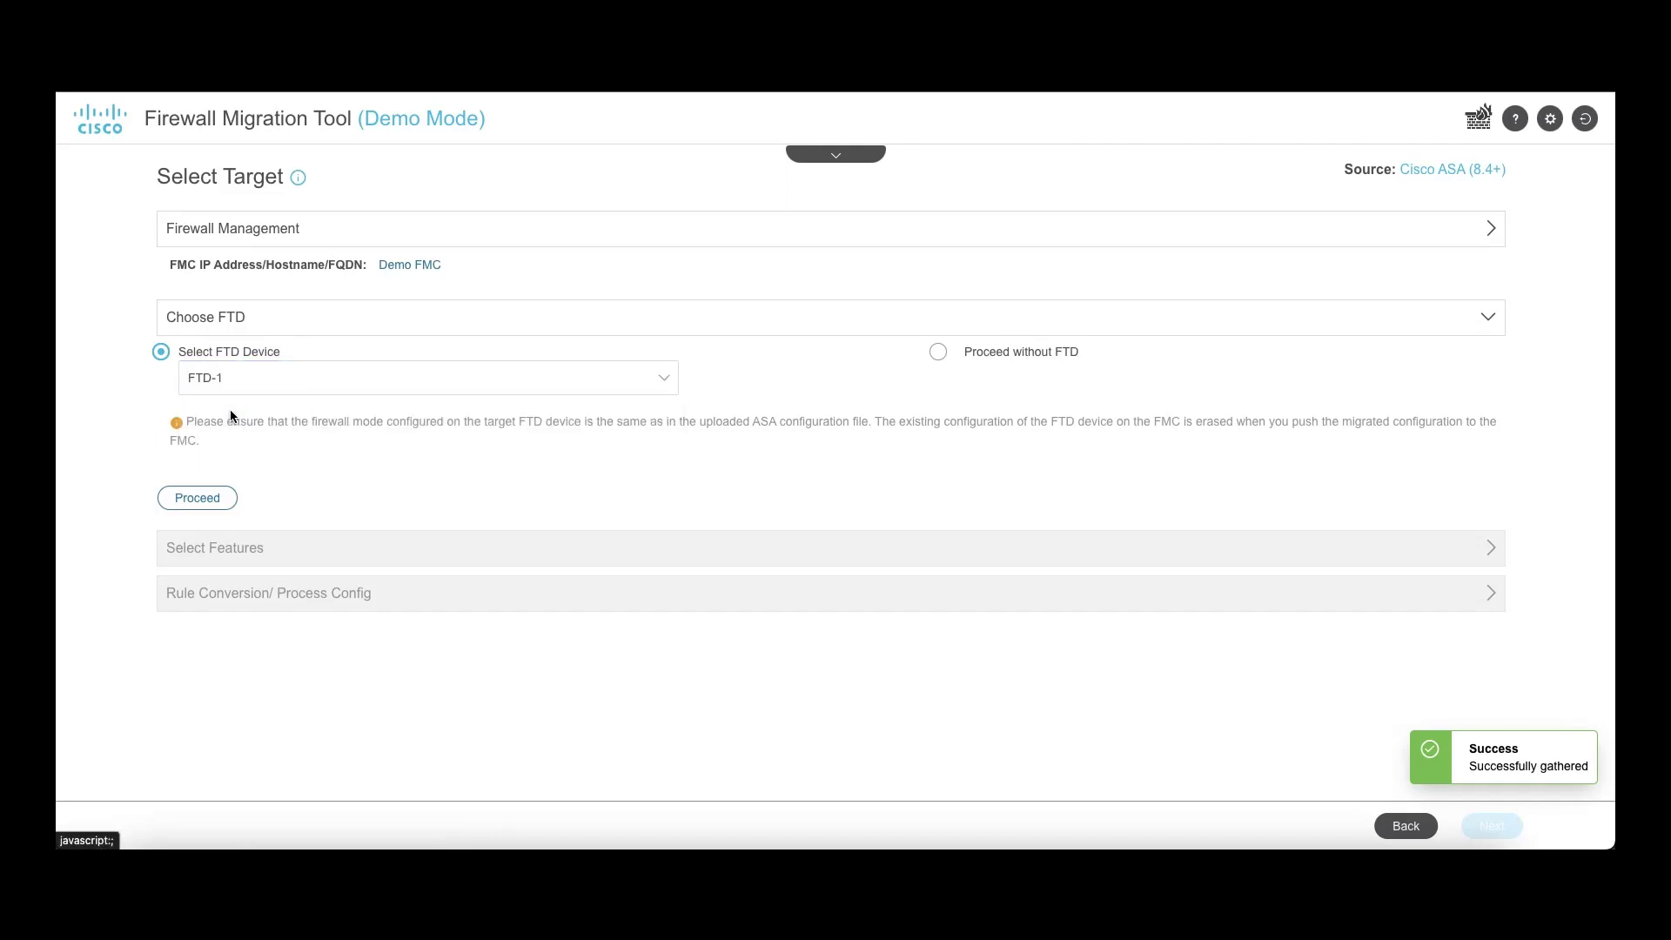
{"action": "left_click", "coordinate": [201, 498]}
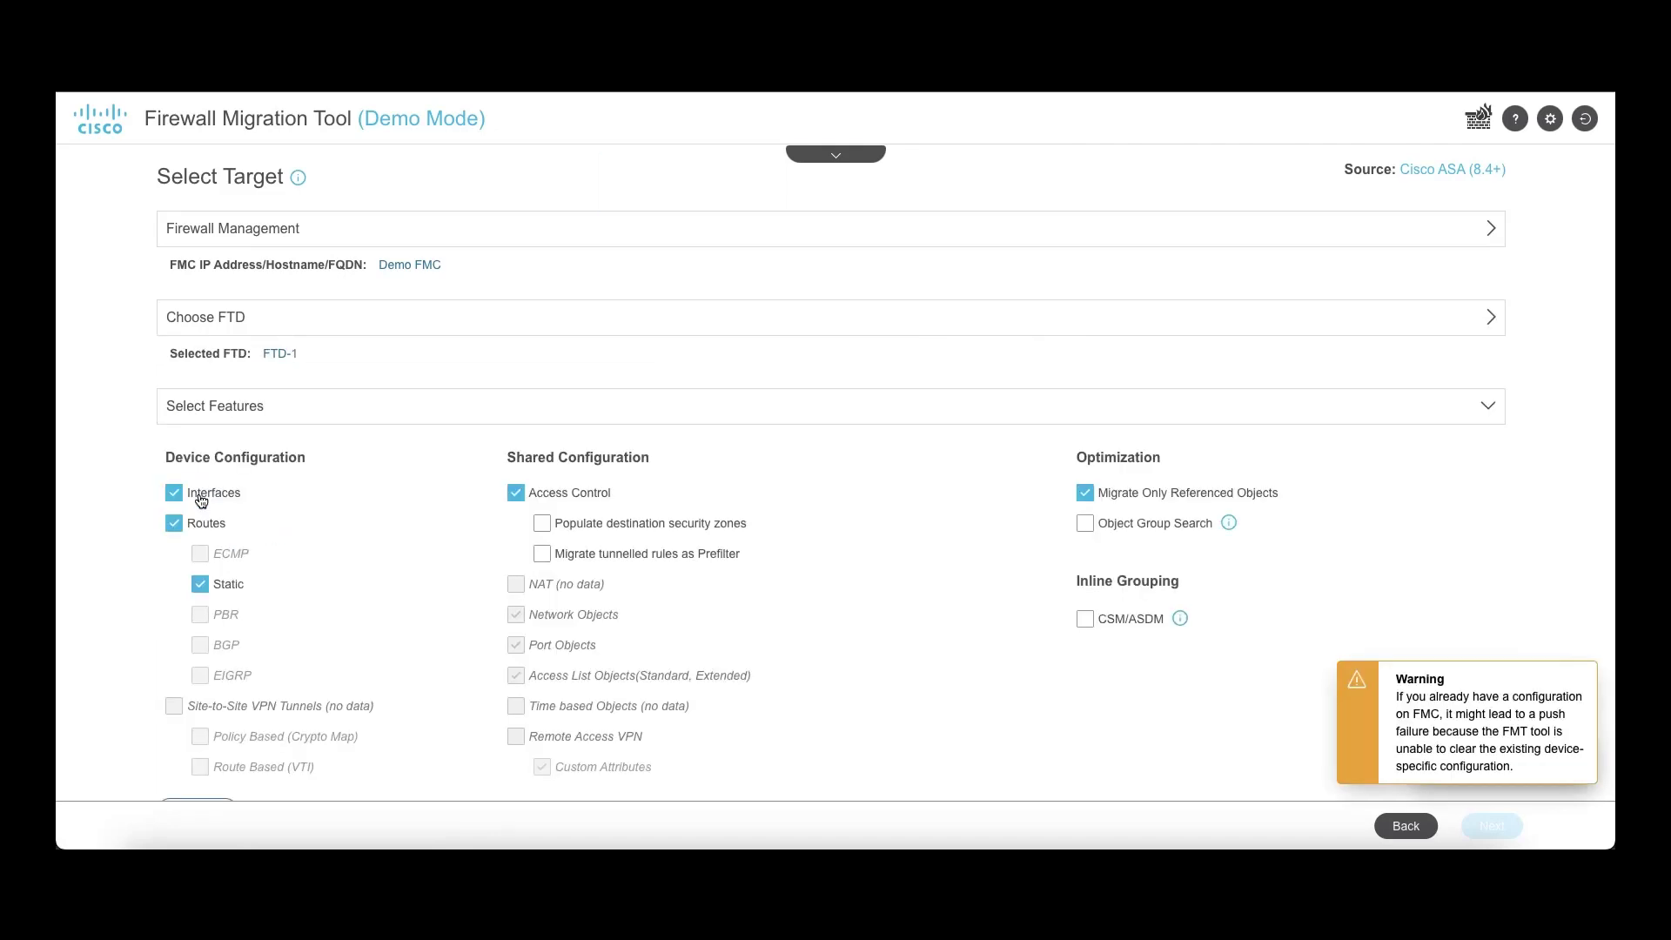
{"action": "scroll", "coordinate": [322, 535], "scroll_direction": "down", "scroll_amount": 2}
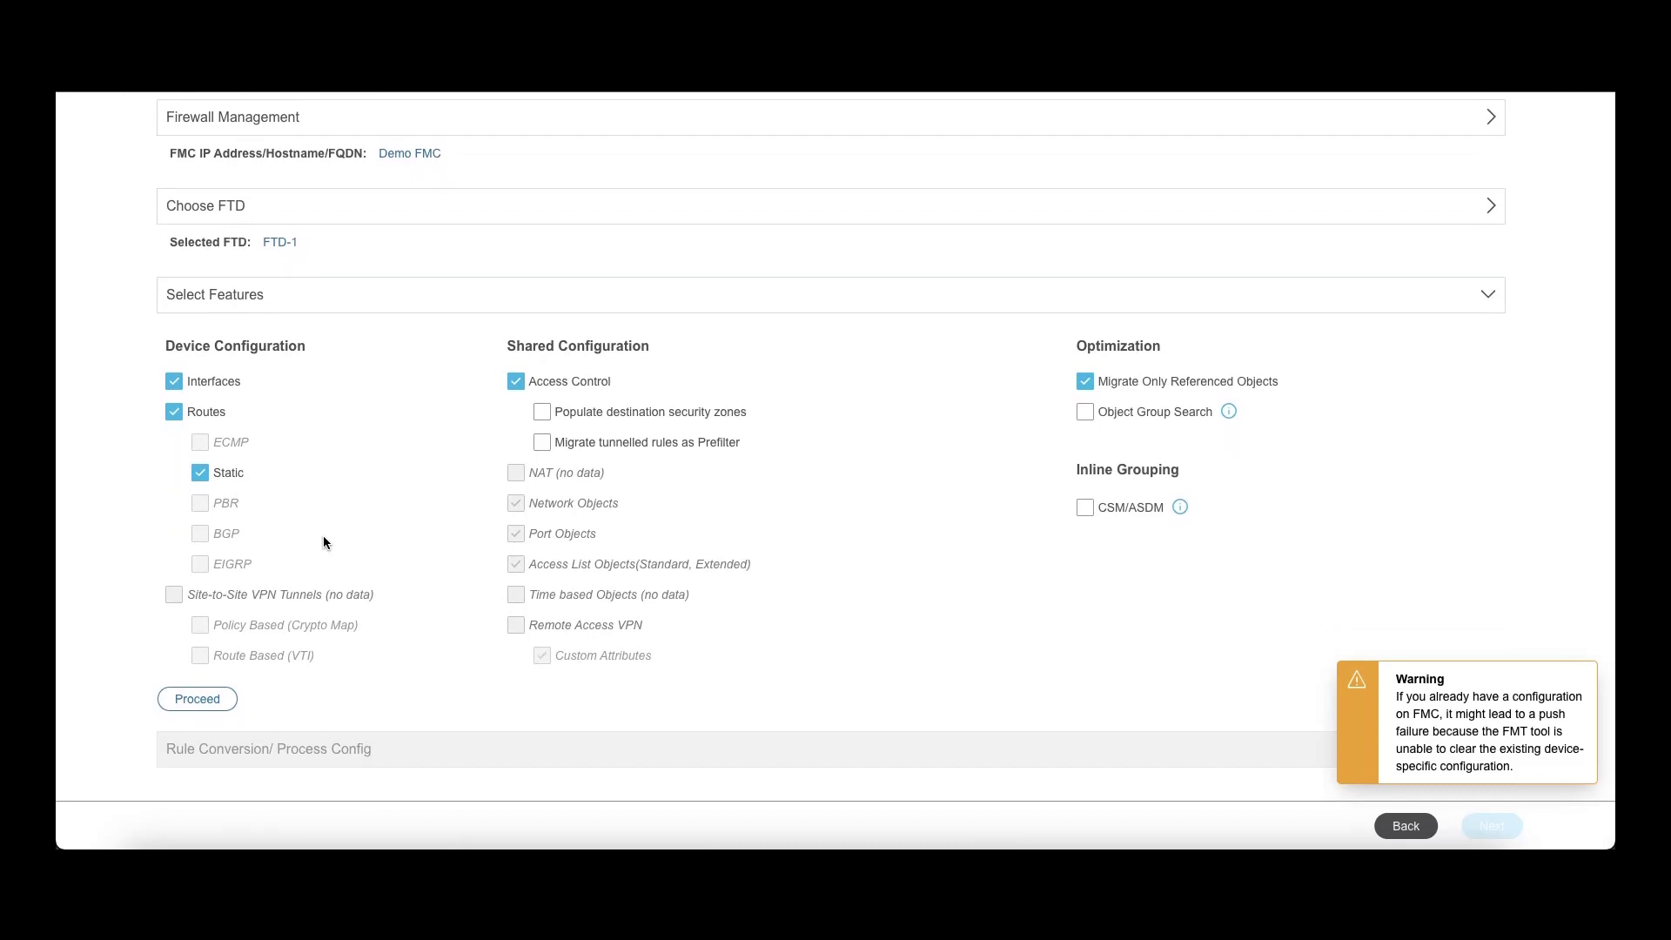
{"action": "left_click", "coordinate": [211, 696]}
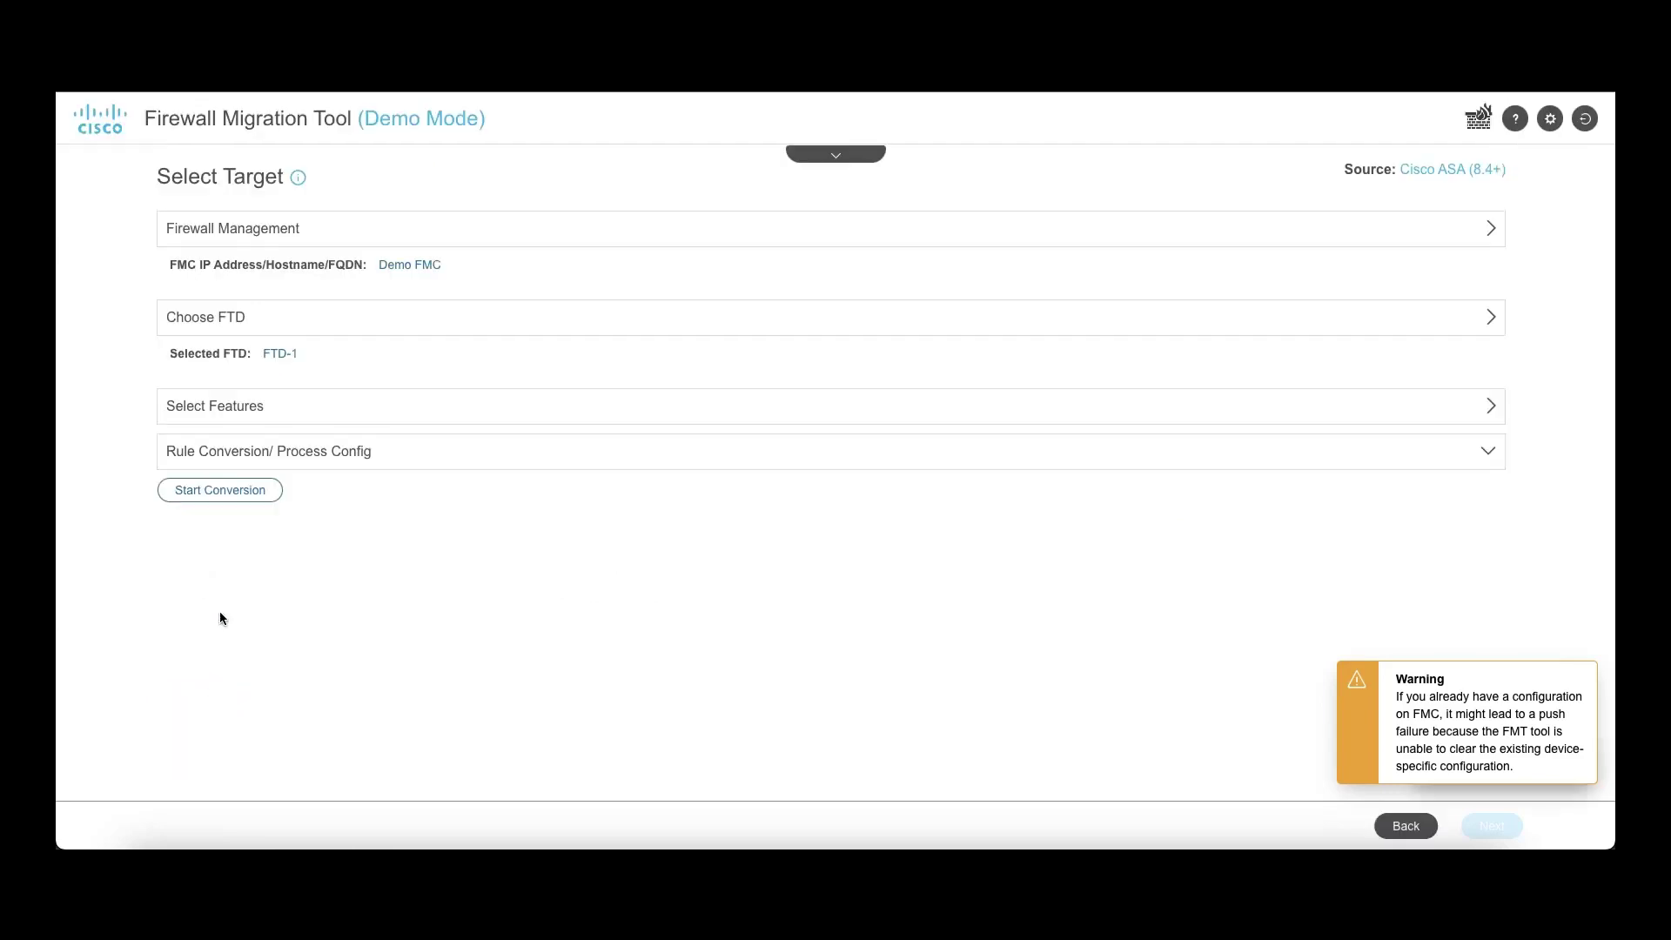
Step: Run the rule conversion and download the pre-migration report
{"action": "left_click", "coordinate": [206, 499]}
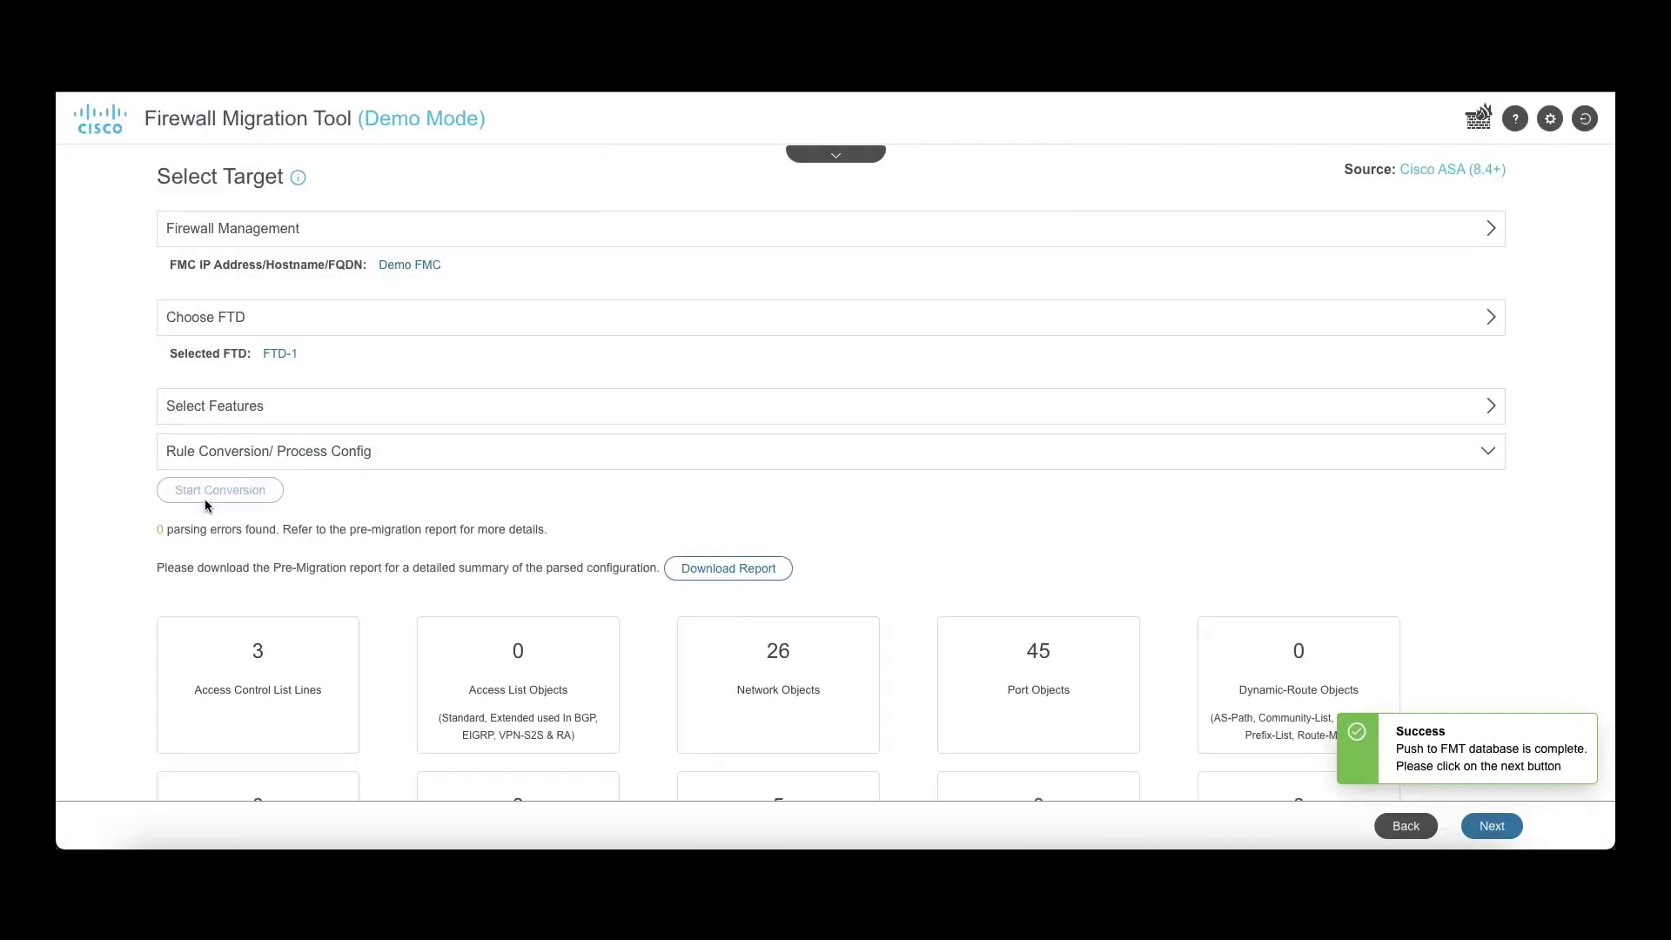
{"action": "scroll", "coordinate": [867, 529], "scroll_direction": "down", "scroll_amount": 3}
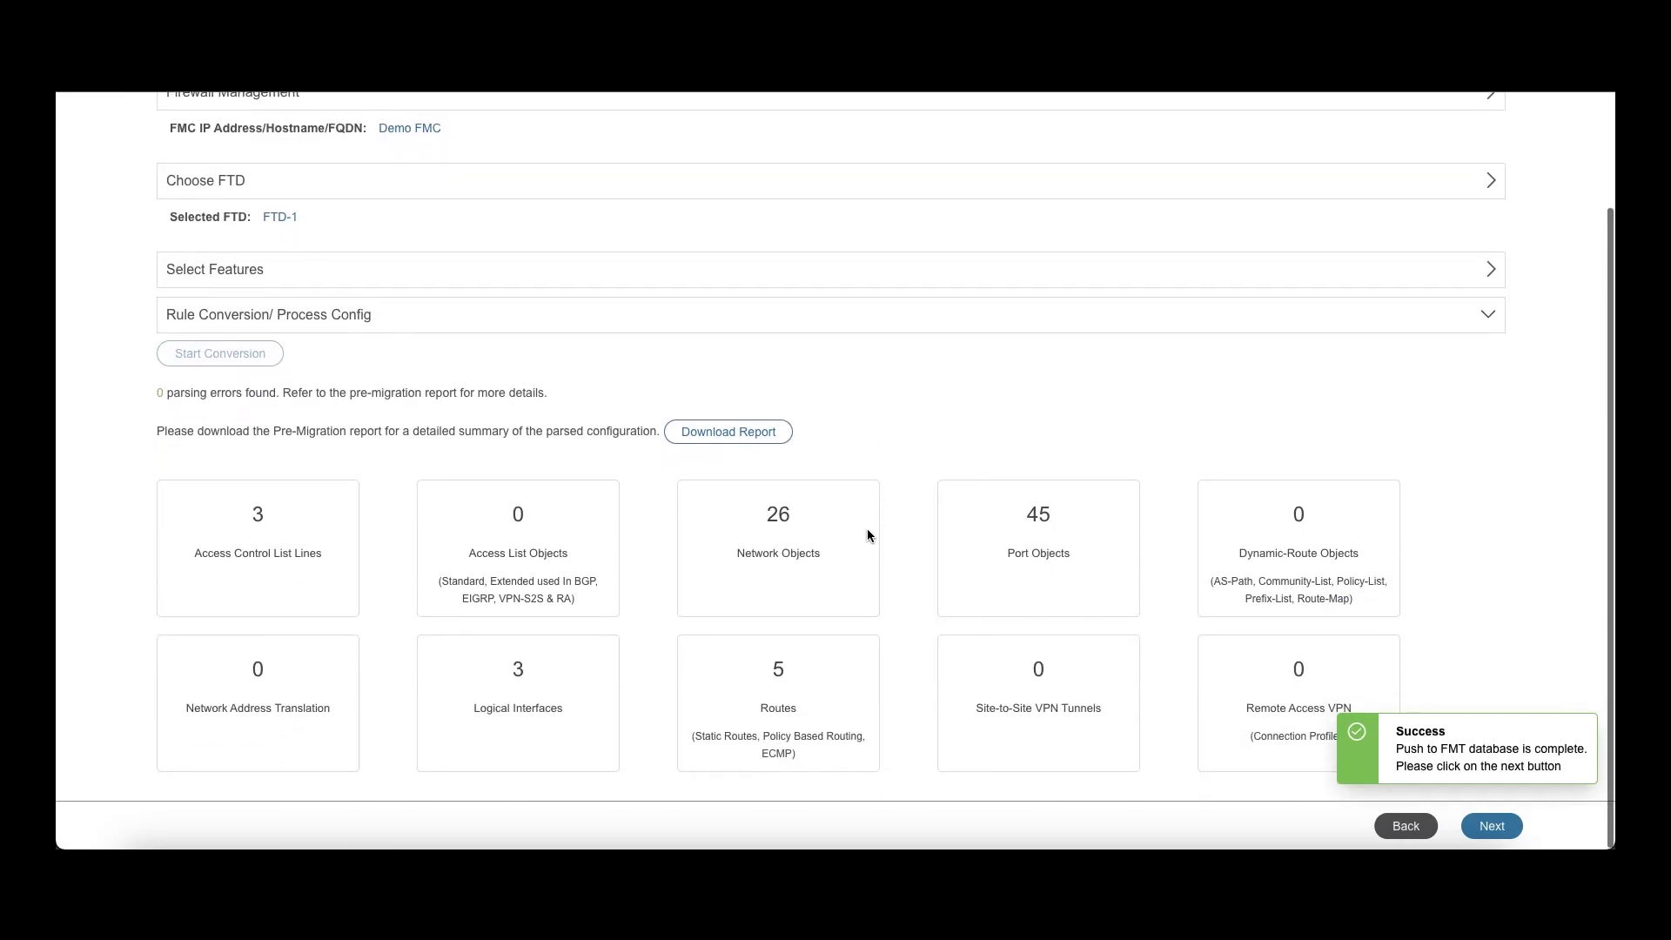
{"action": "left_click", "coordinate": [740, 437]}
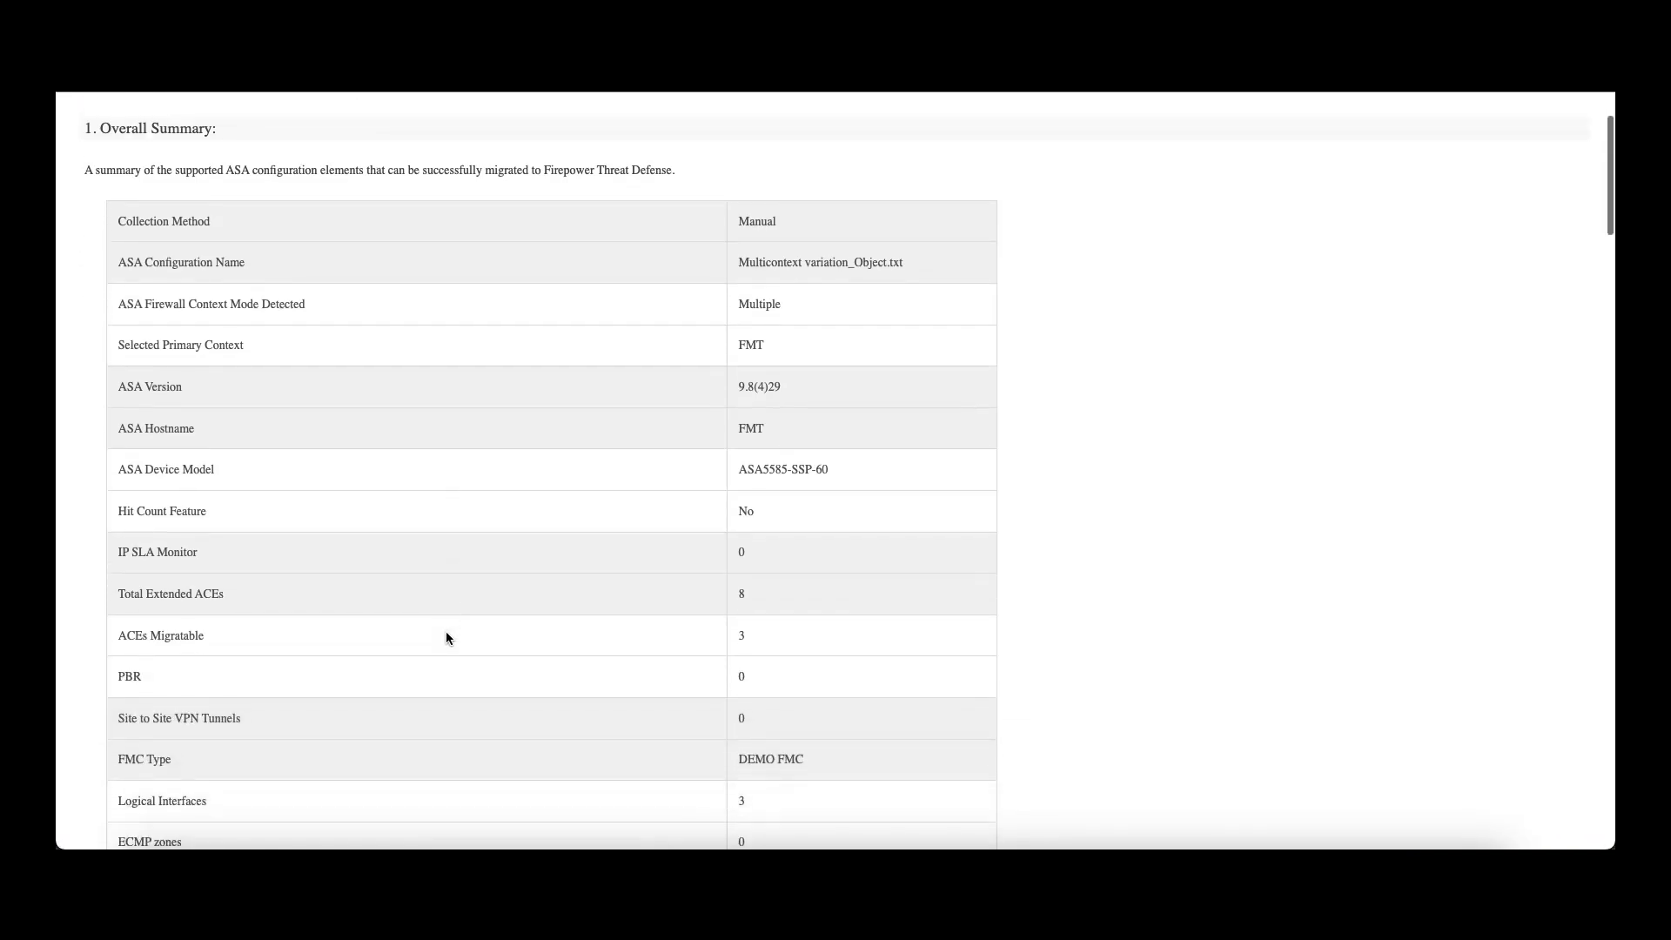
Step: Review the pre-migration report showing 0 parsing errors, then continue to Map FTD Interface
{"action": "scroll", "coordinate": [446, 639], "scroll_direction": "down", "scroll_amount": 4}
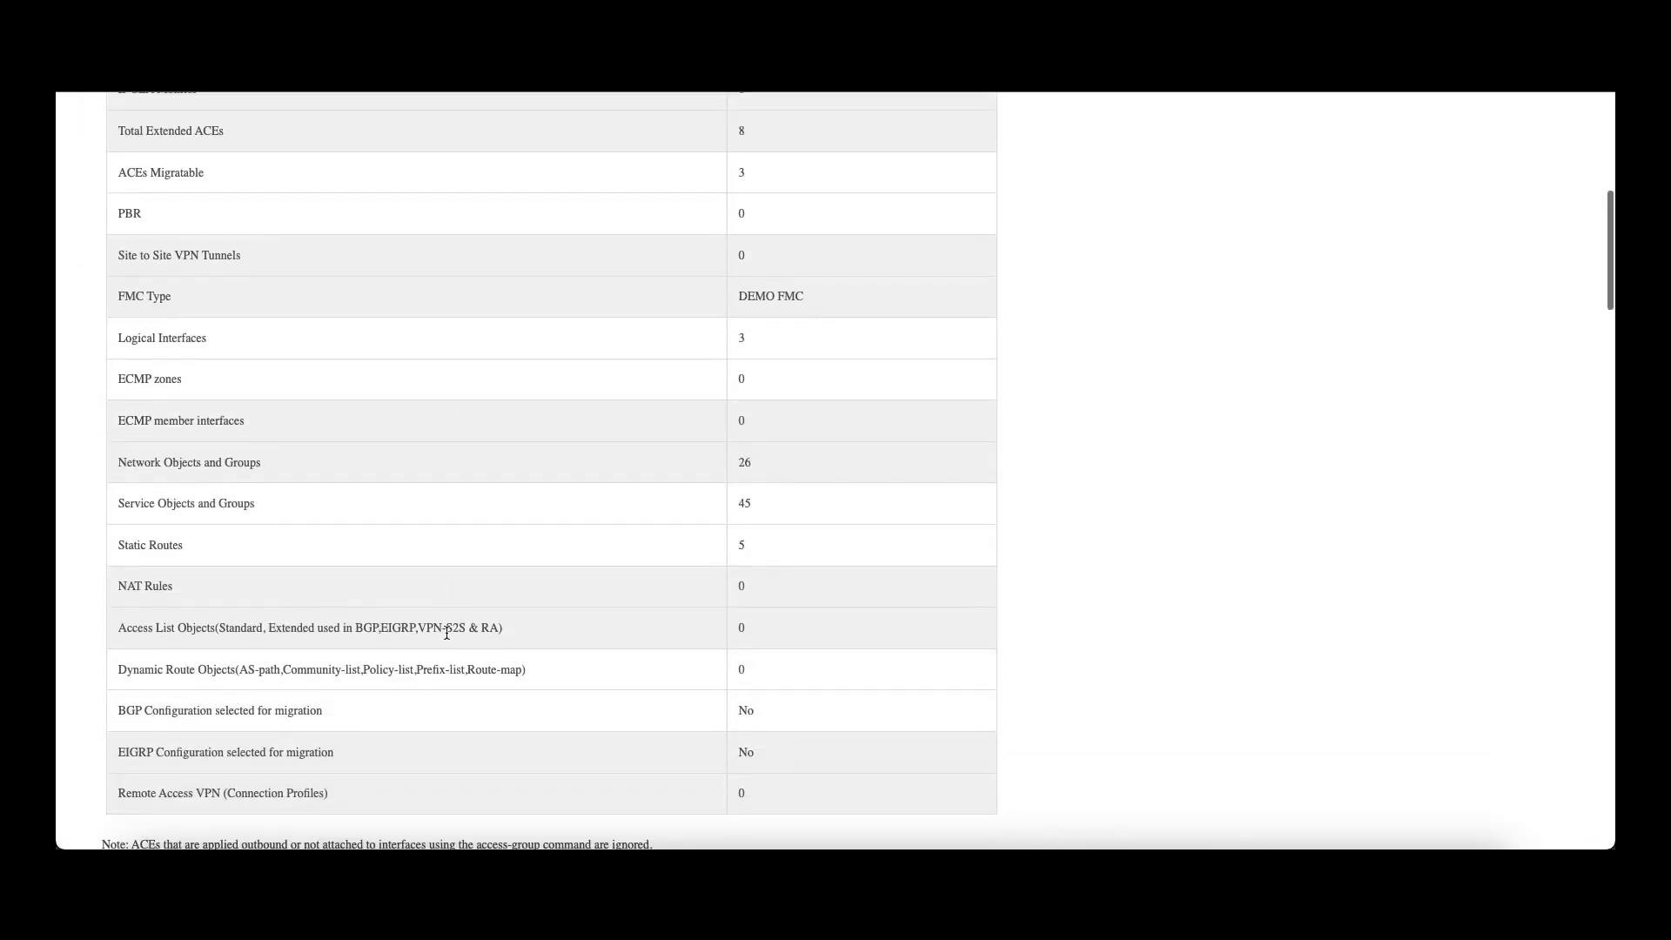
{"action": "scroll", "coordinate": [445, 639], "scroll_direction": "down", "scroll_amount": 3}
{"action": "scroll", "coordinate": [445, 637], "scroll_direction": "down", "scroll_amount": 5}
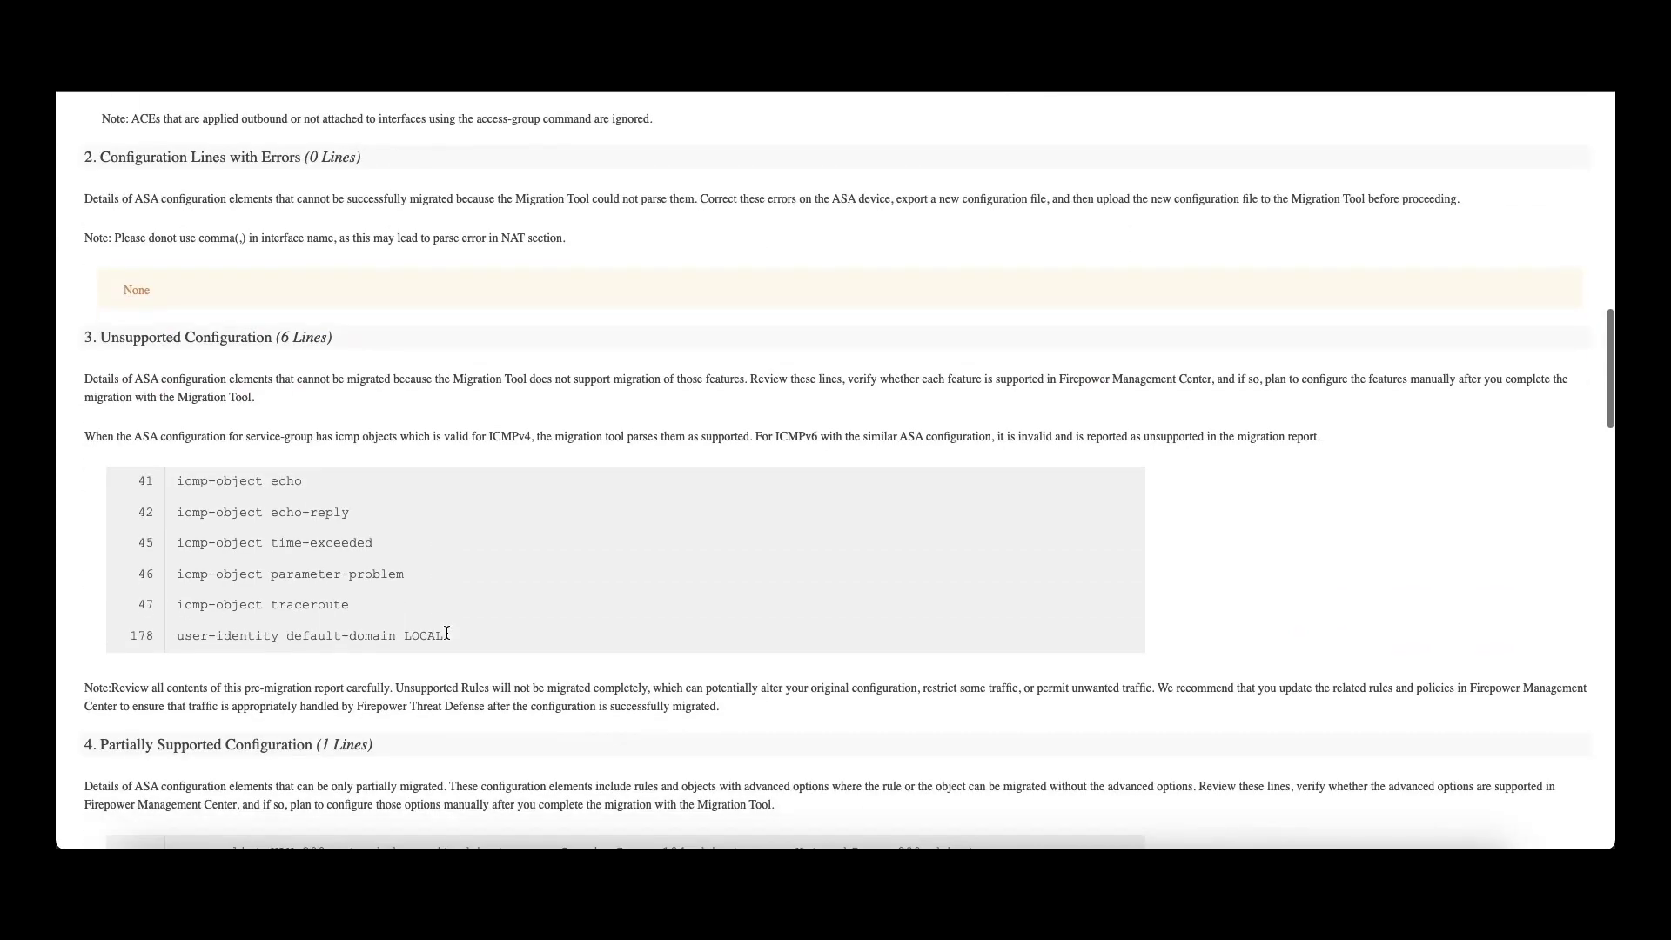
{"action": "scroll", "coordinate": [445, 635], "scroll_direction": "down", "scroll_amount": 1}
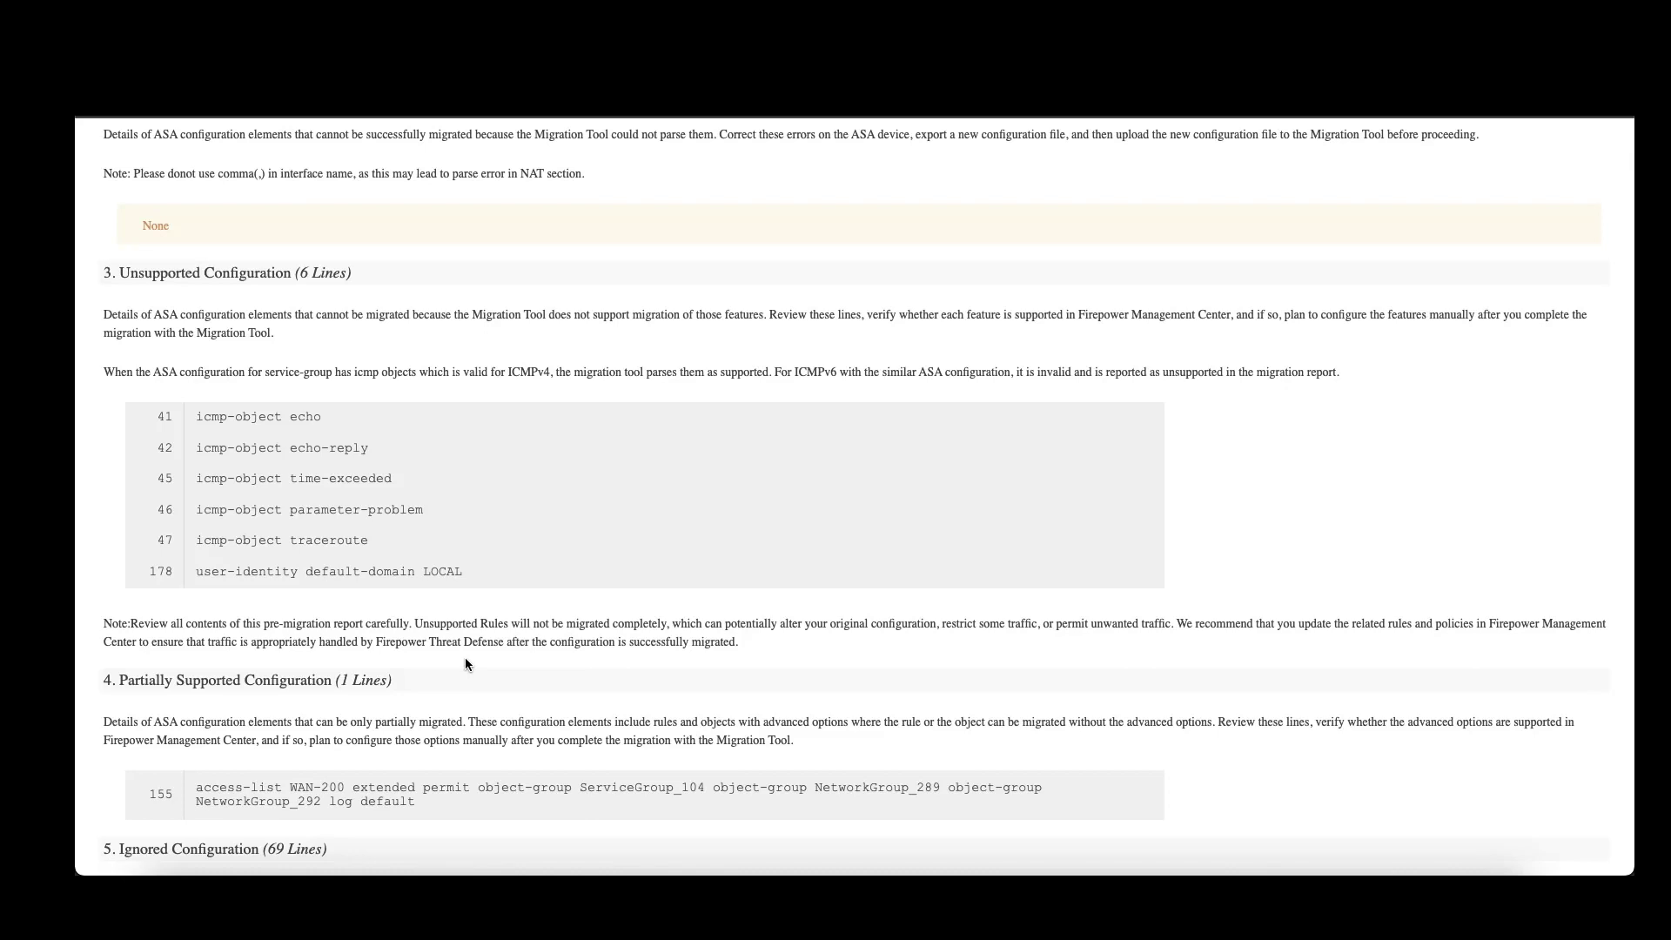
{"action": "scroll", "coordinate": [465, 661], "scroll_direction": "down", "scroll_amount": 5}
{"action": "scroll", "coordinate": [466, 662], "scroll_direction": "down", "scroll_amount": 8}
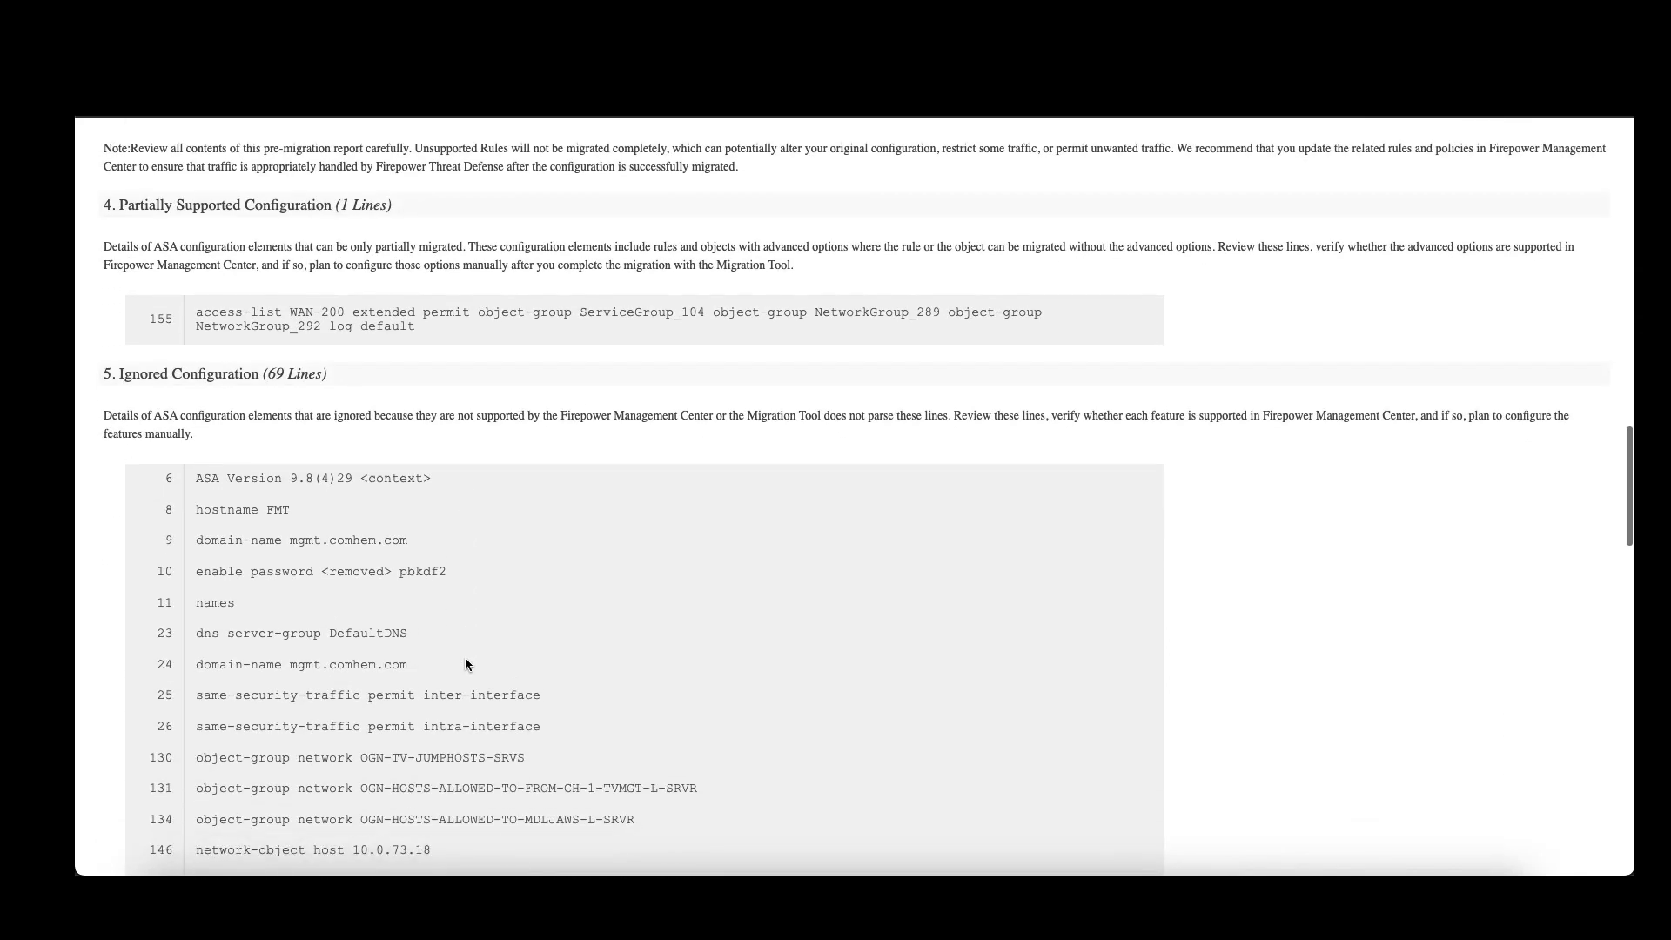
{"action": "scroll", "coordinate": [466, 661], "scroll_direction": "down", "scroll_amount": 10}
{"action": "scroll", "coordinate": [464, 659], "scroll_direction": "down", "scroll_amount": 5}
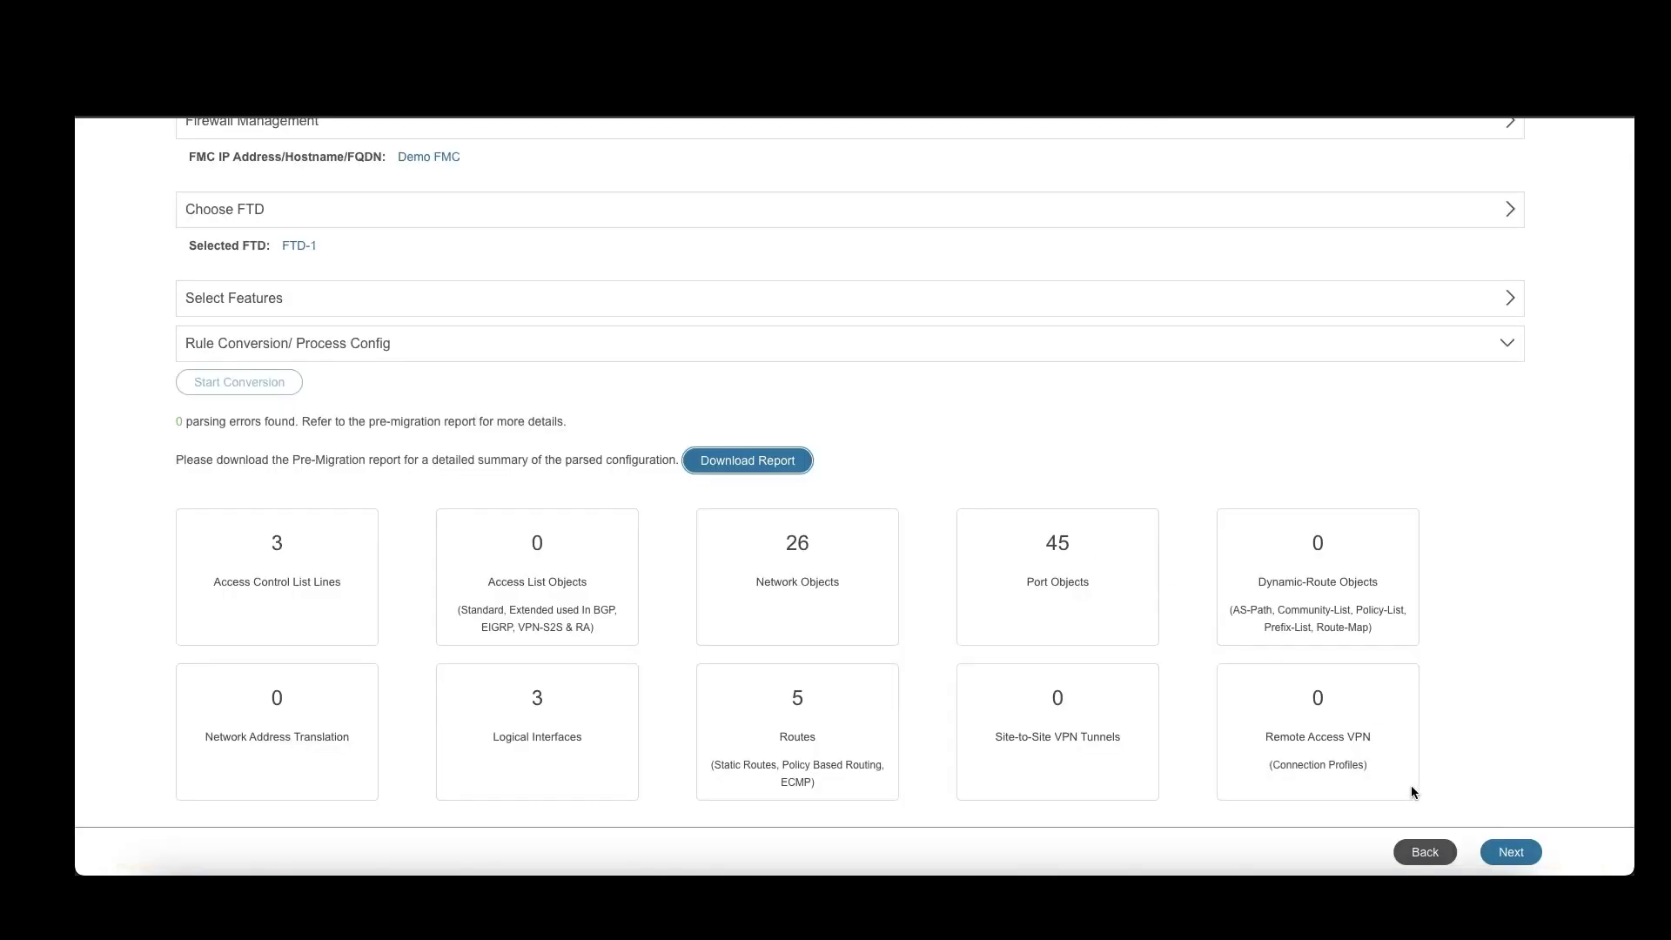
{"action": "left_click", "coordinate": [1511, 852]}
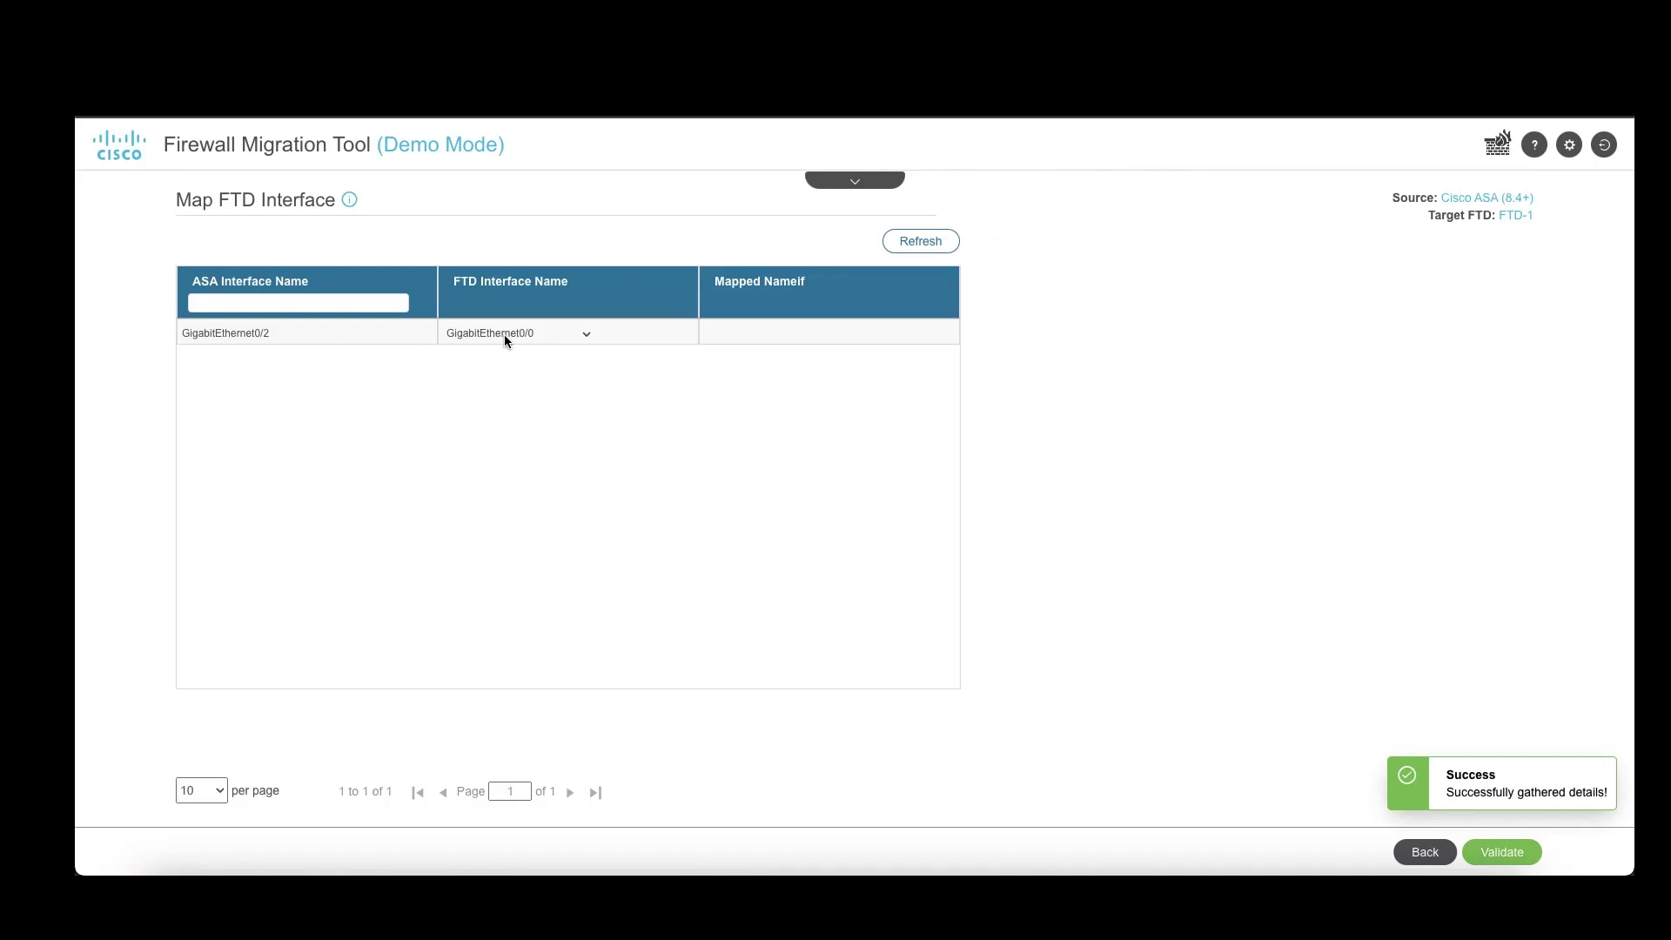
Step: Validate the interface mapping and auto-create security zones and interface groups for LAN-500 and WAN-200
{"action": "left_click", "coordinate": [1506, 860]}
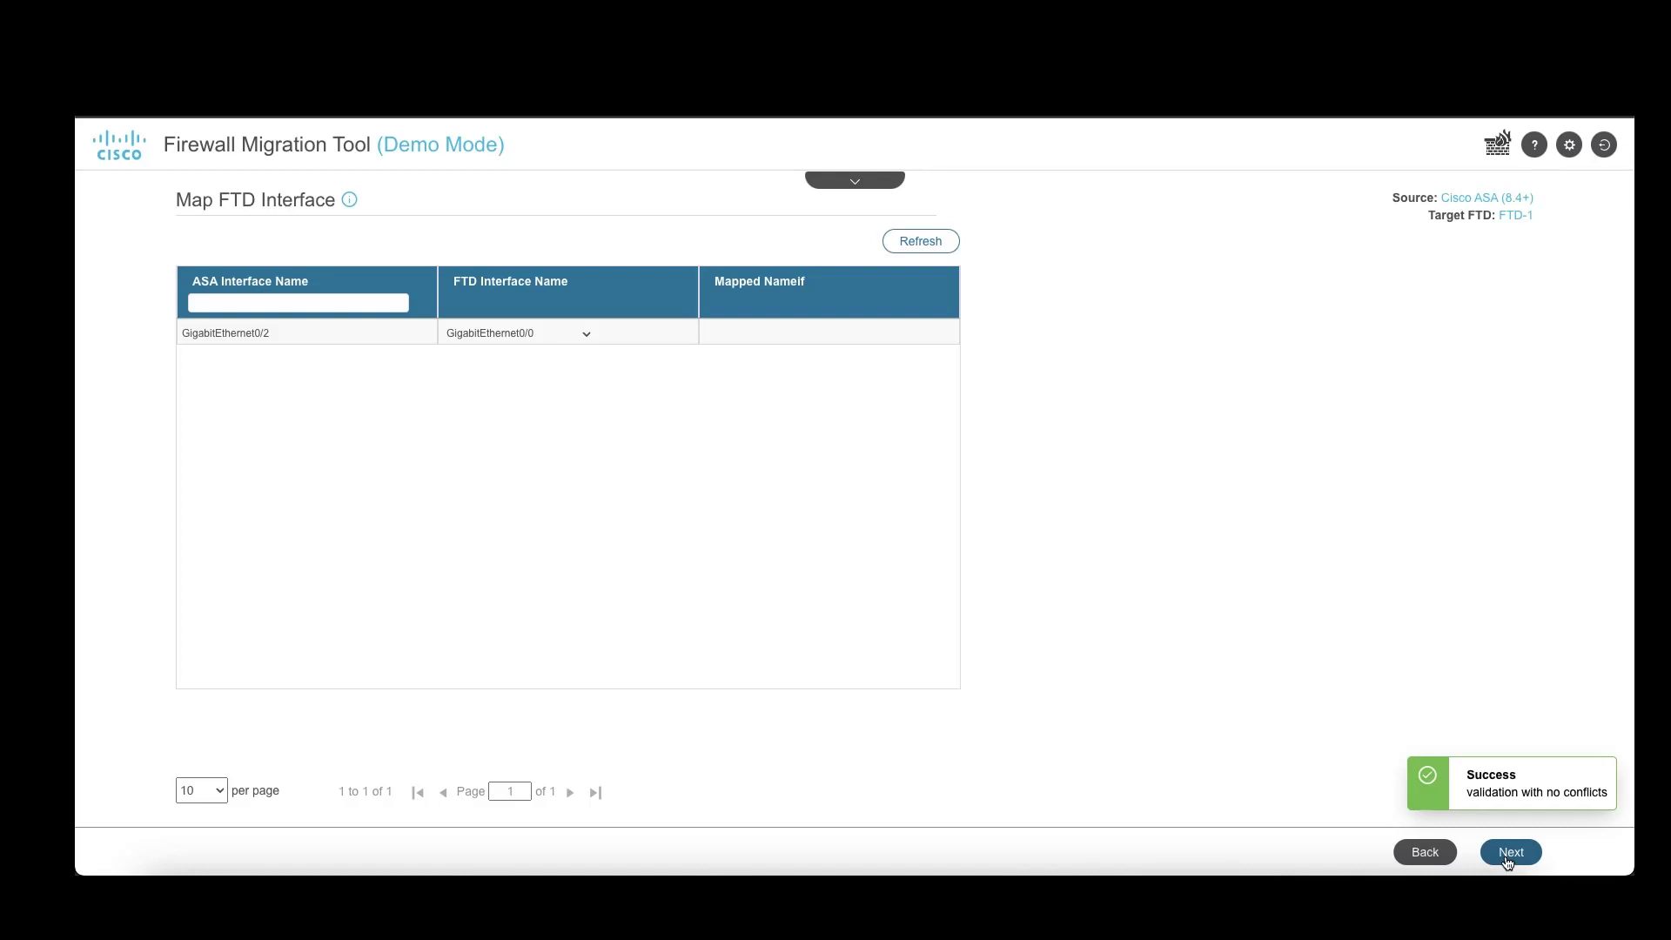
{"action": "left_click", "coordinate": [1509, 860]}
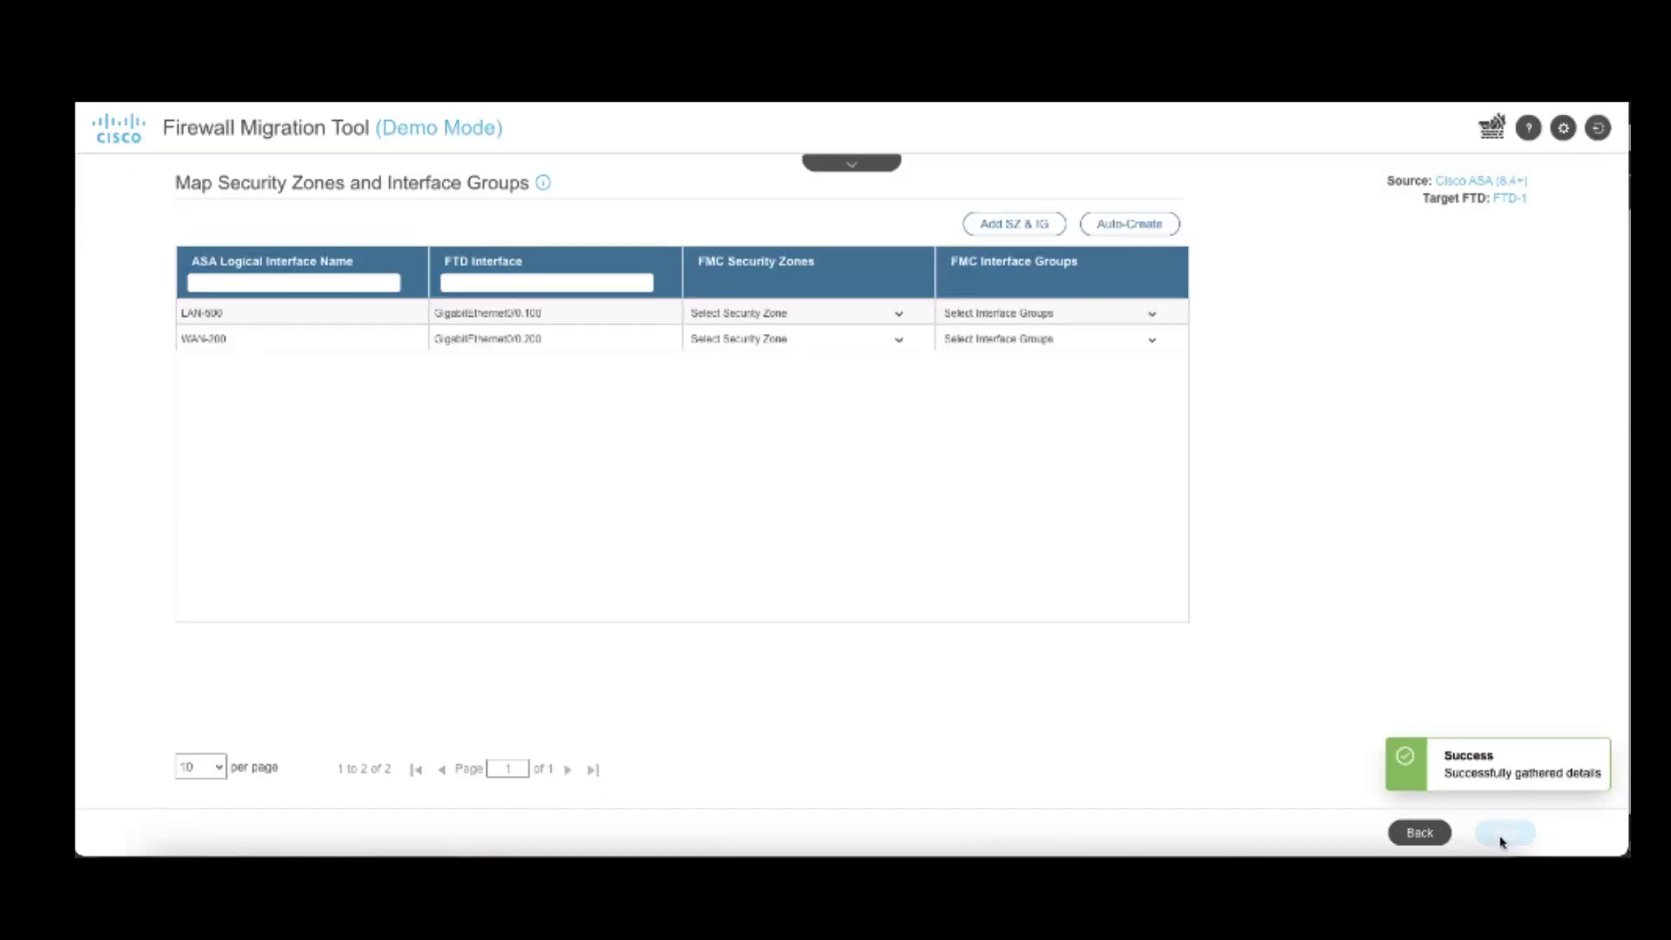
{"action": "left_click", "coordinate": [1124, 223]}
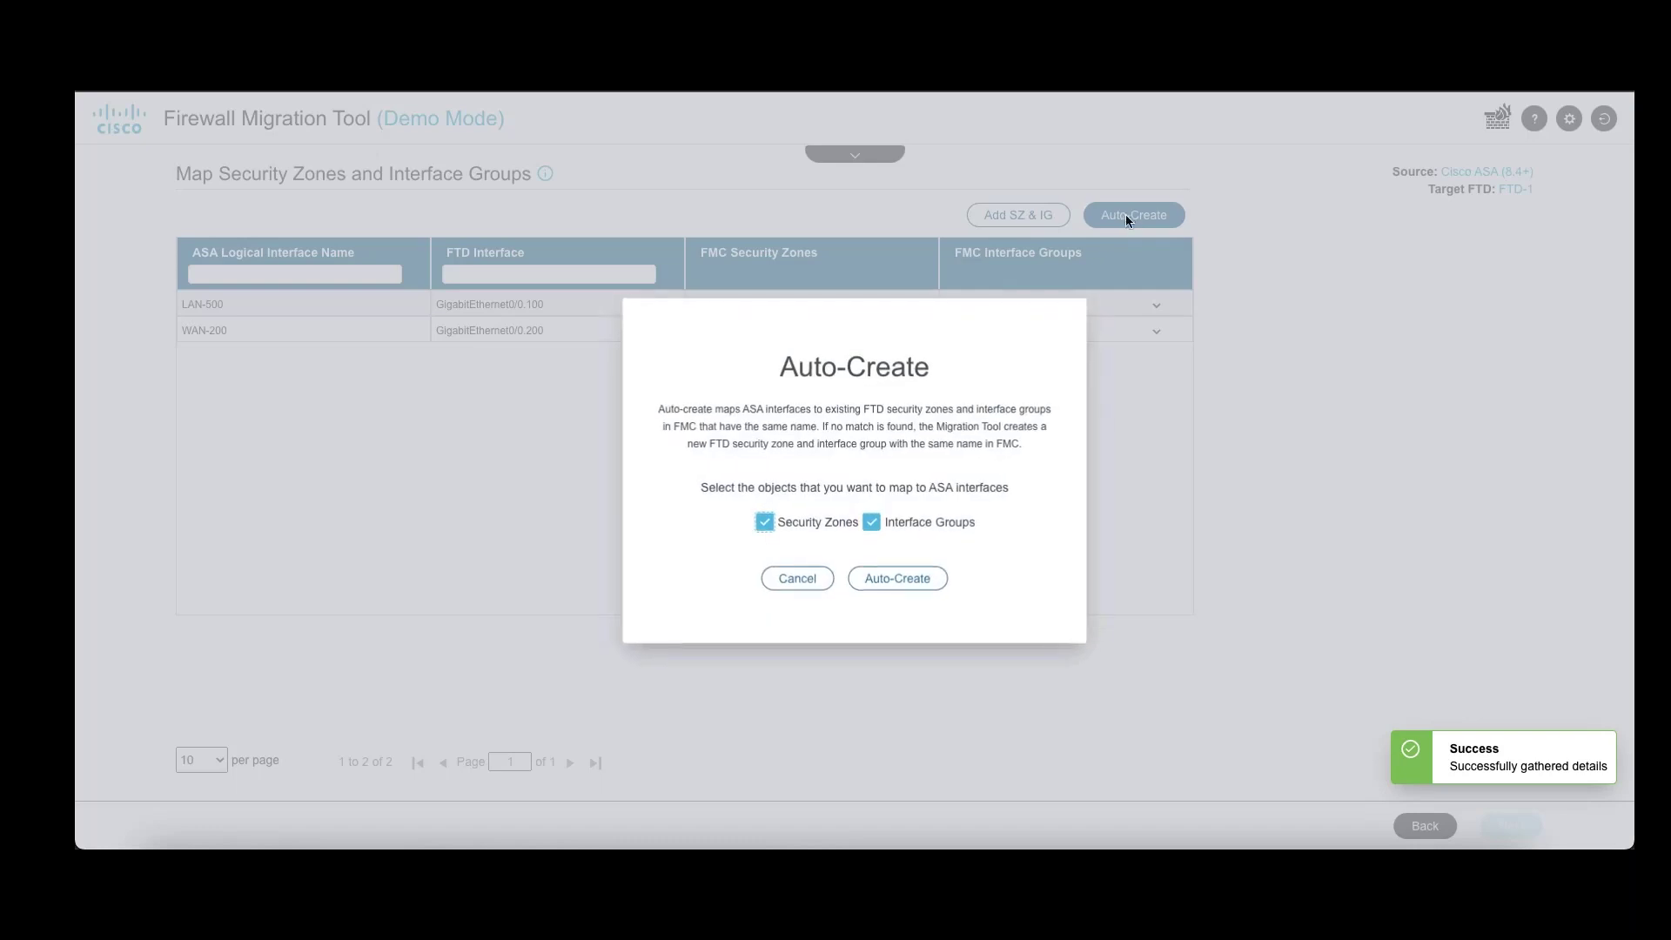
{"action": "left_click", "coordinate": [899, 579]}
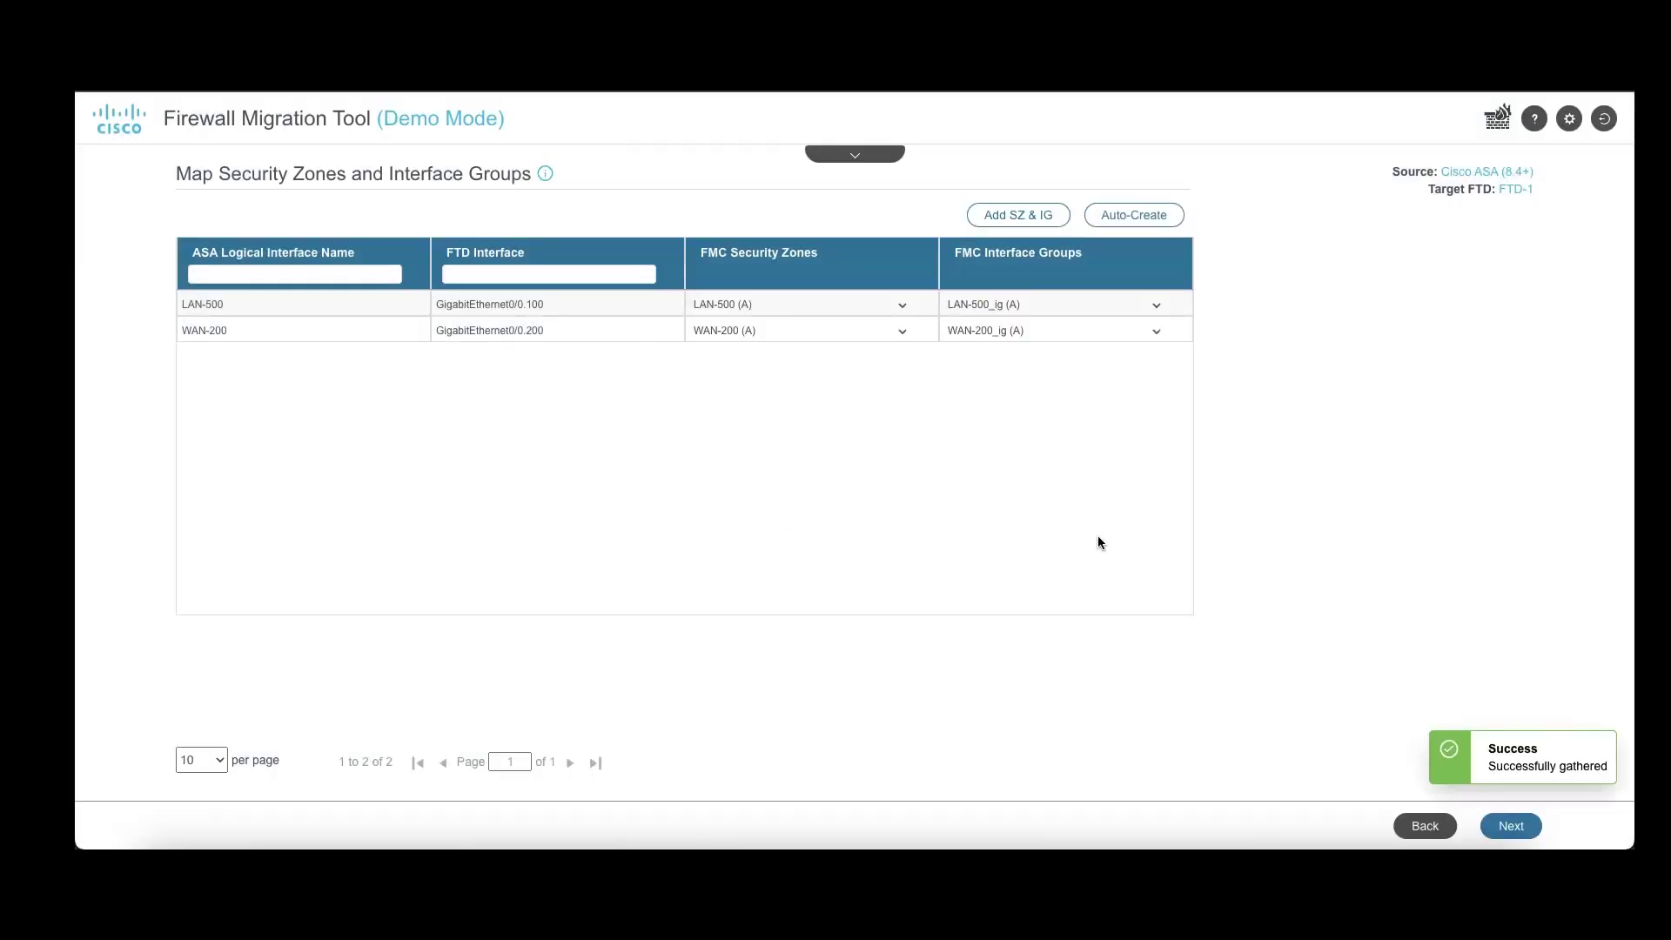
{"action": "left_click", "coordinate": [1500, 829]}
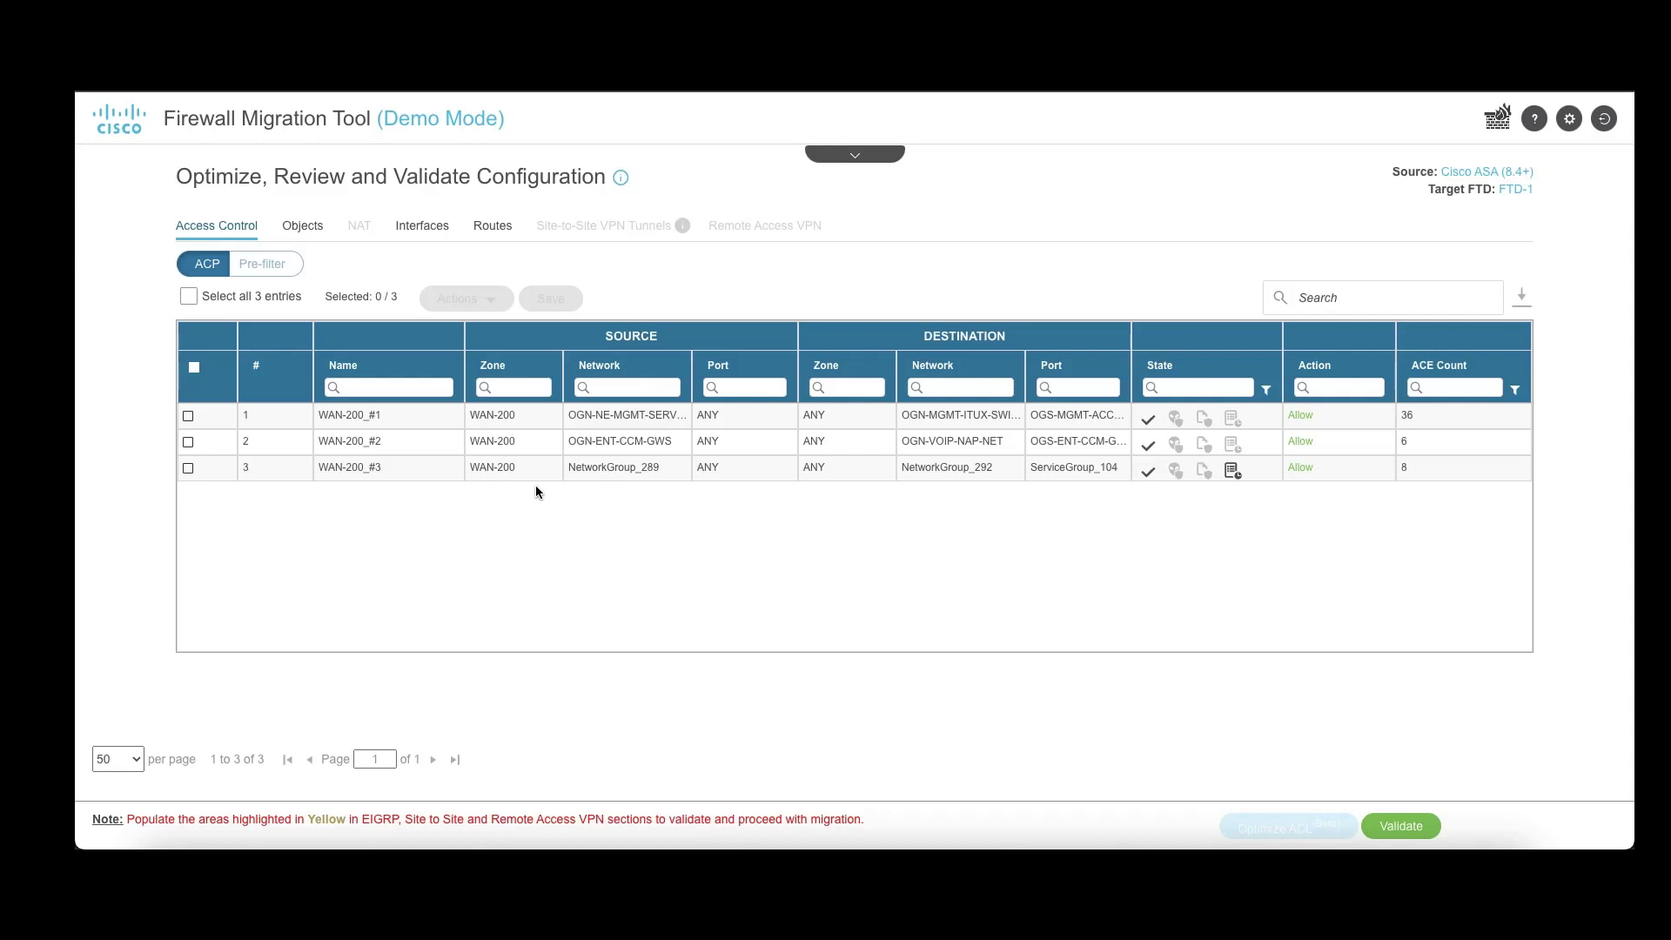
Step: Check the Objects tab and the Static, PBR and EIGRP route tabs, then run Validate
{"action": "left_click", "coordinate": [296, 235]}
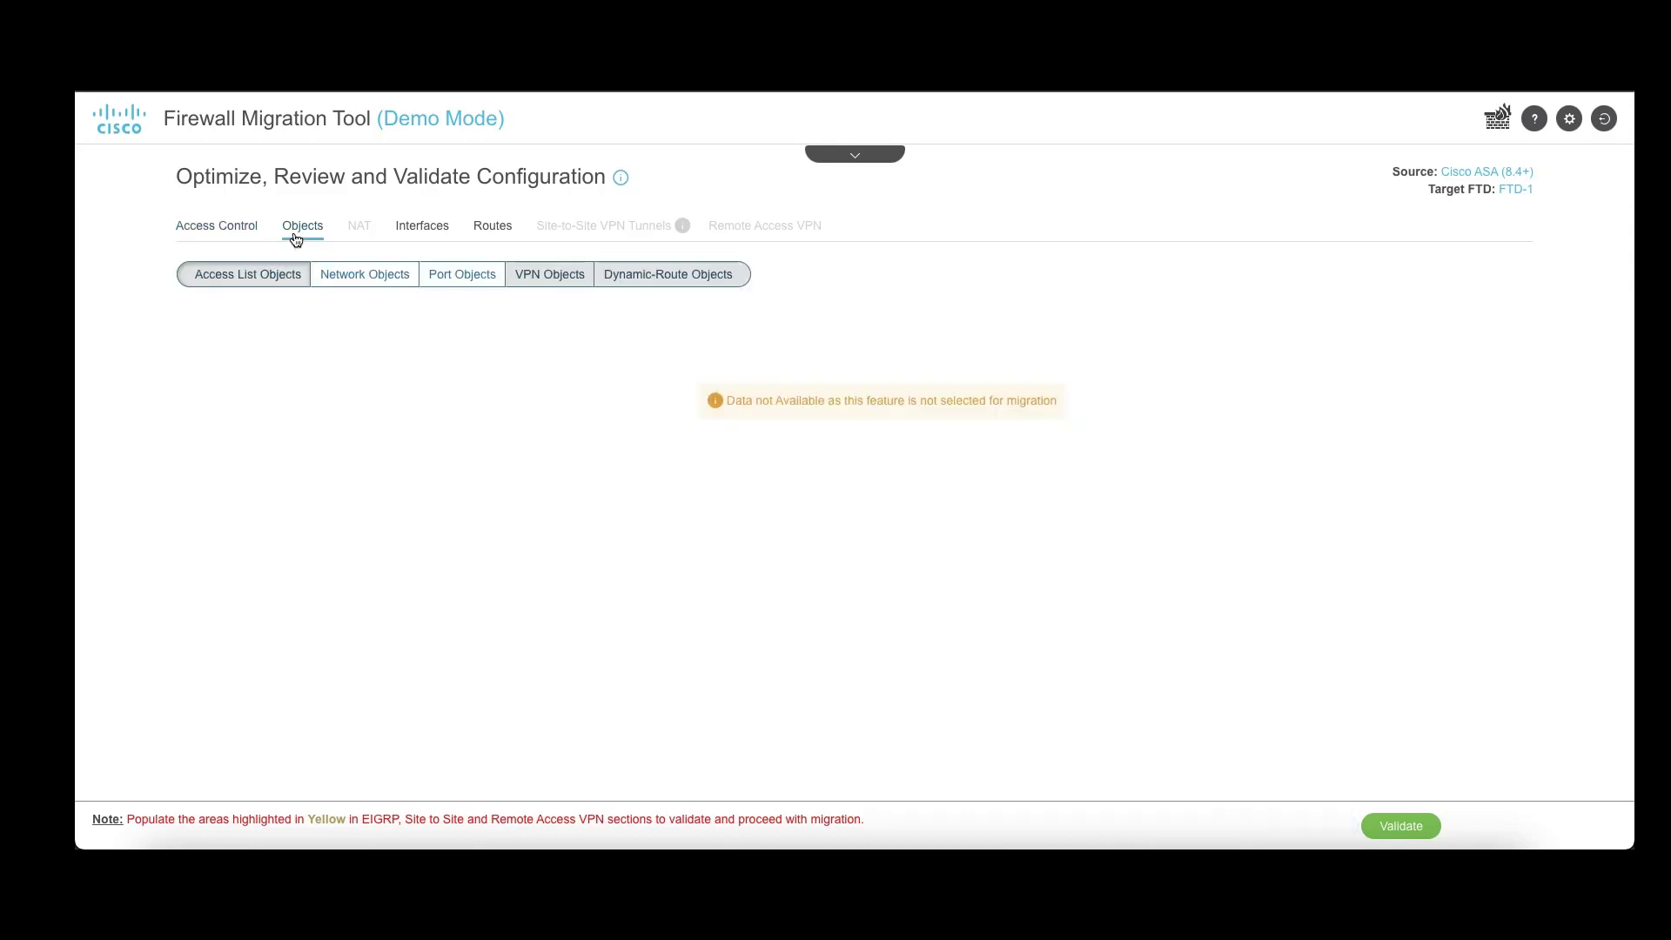
{"action": "left_click", "coordinate": [493, 225]}
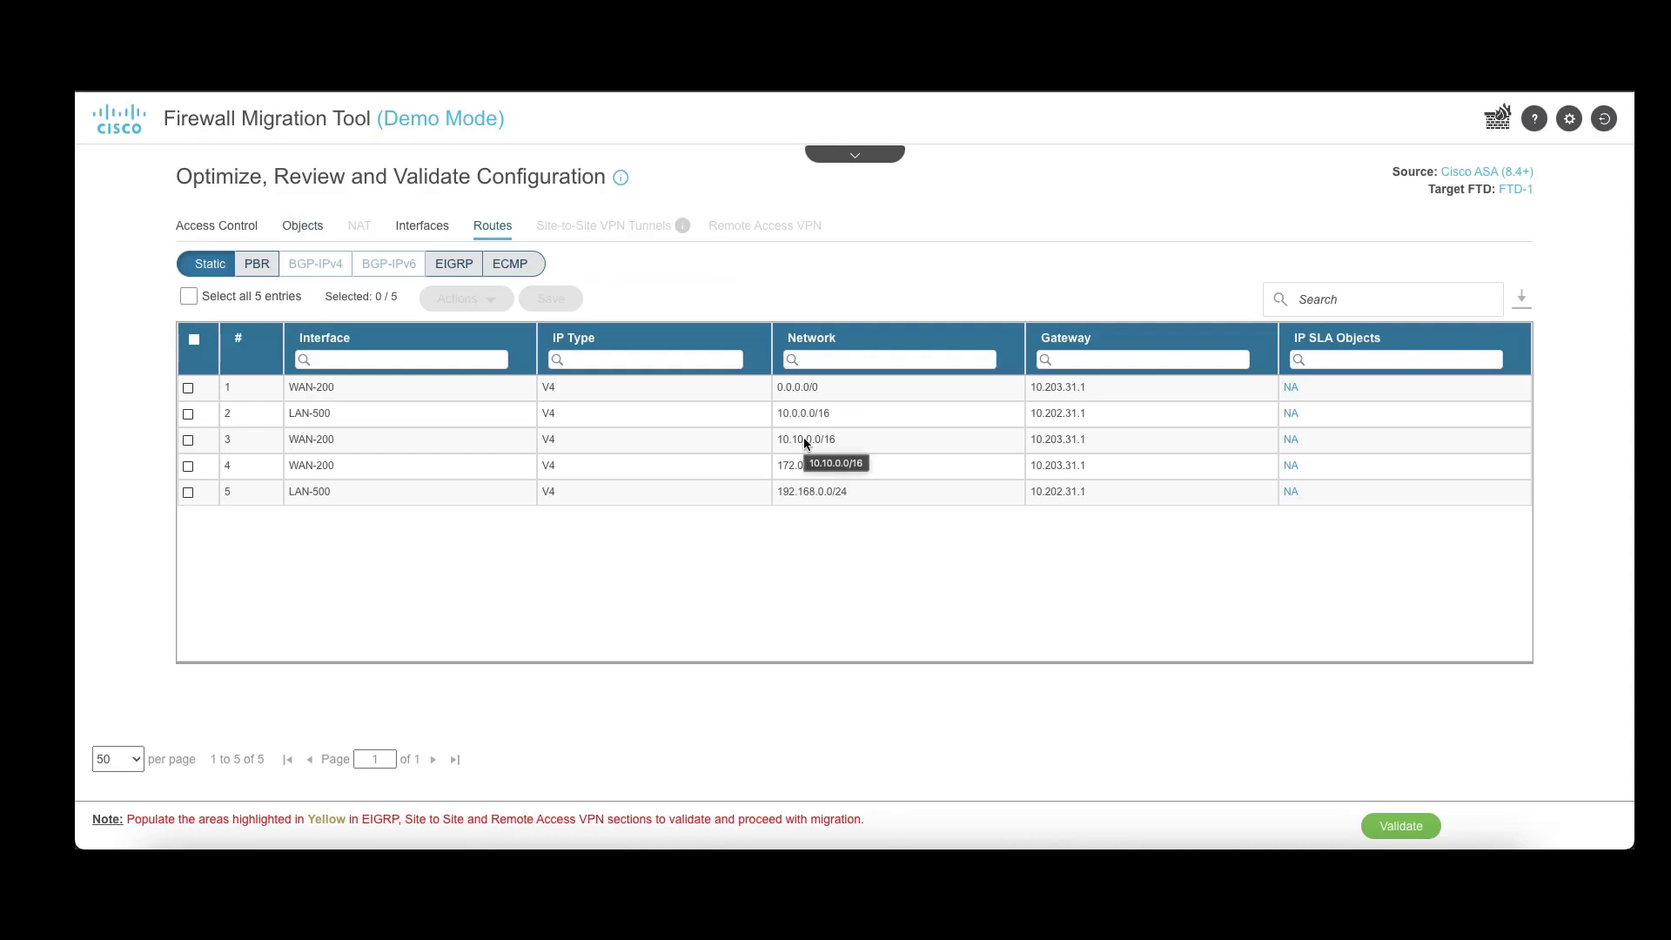
{"action": "left_click", "coordinate": [259, 277]}
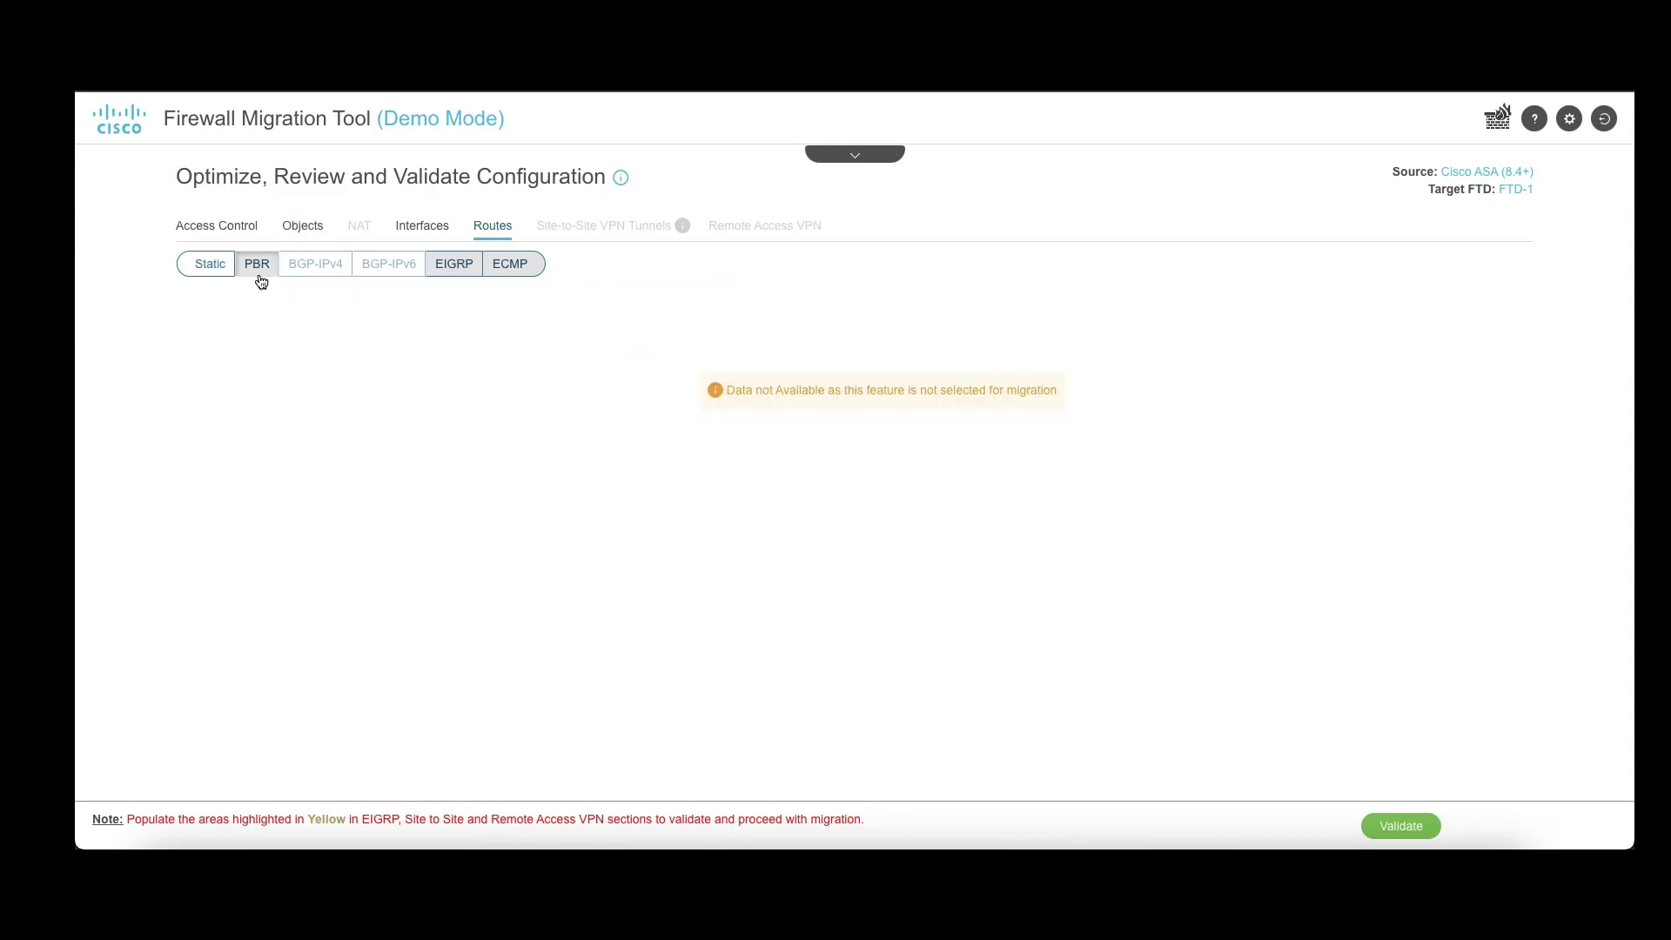
{"action": "left_click", "coordinate": [445, 266]}
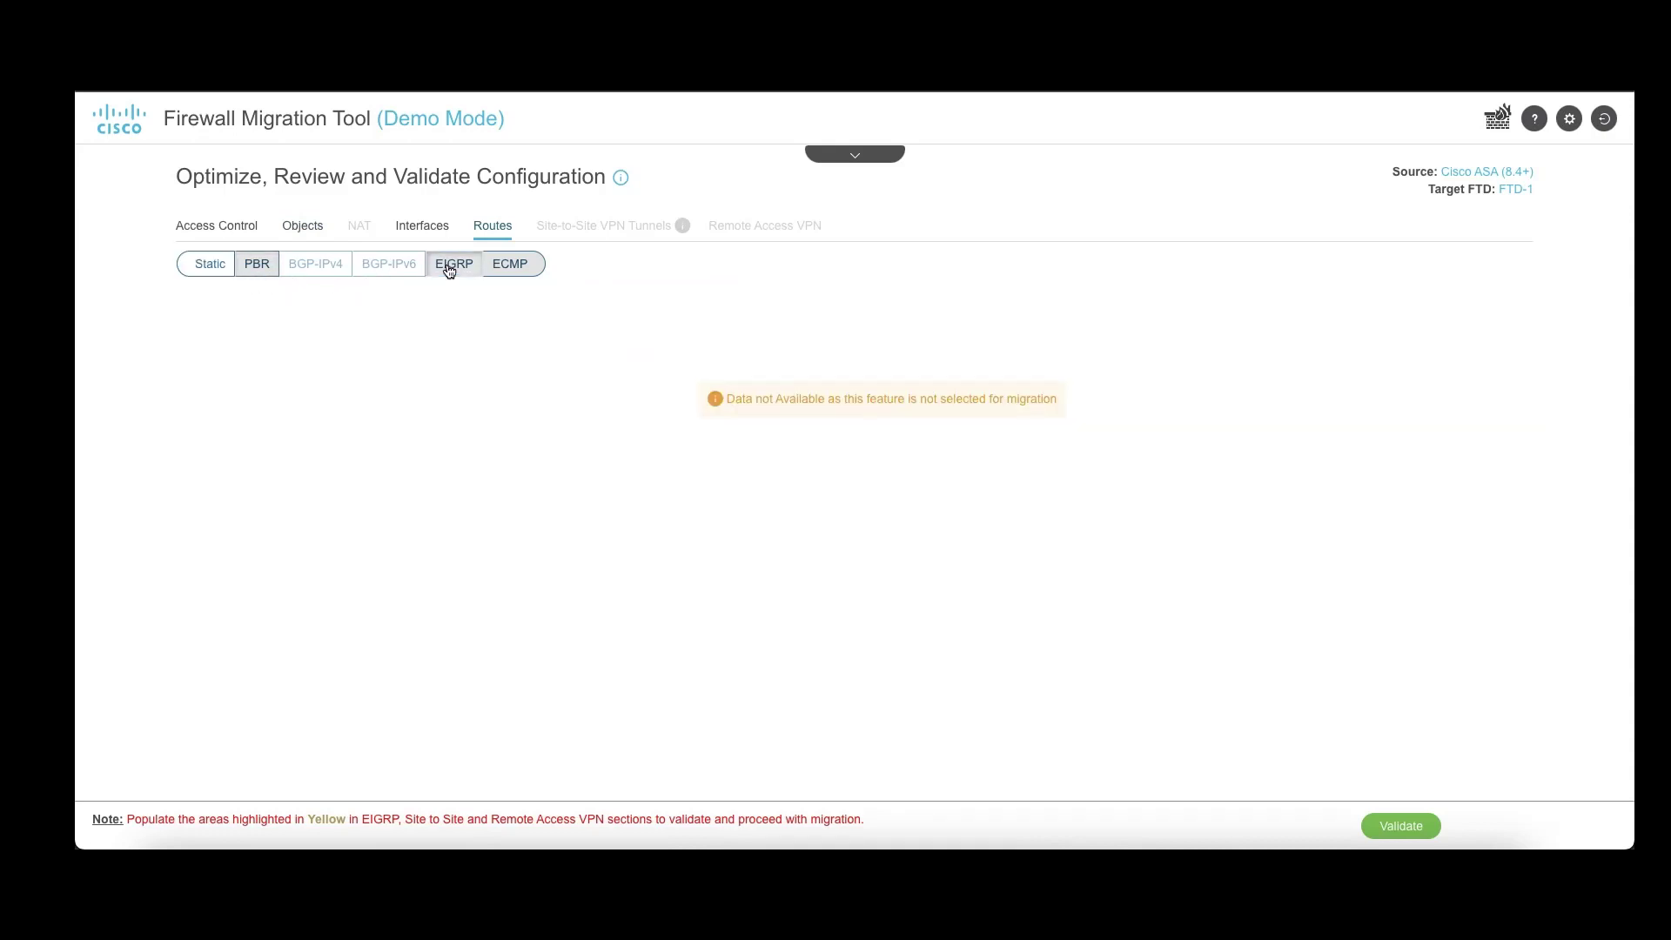
{"action": "left_click", "coordinate": [1392, 821]}
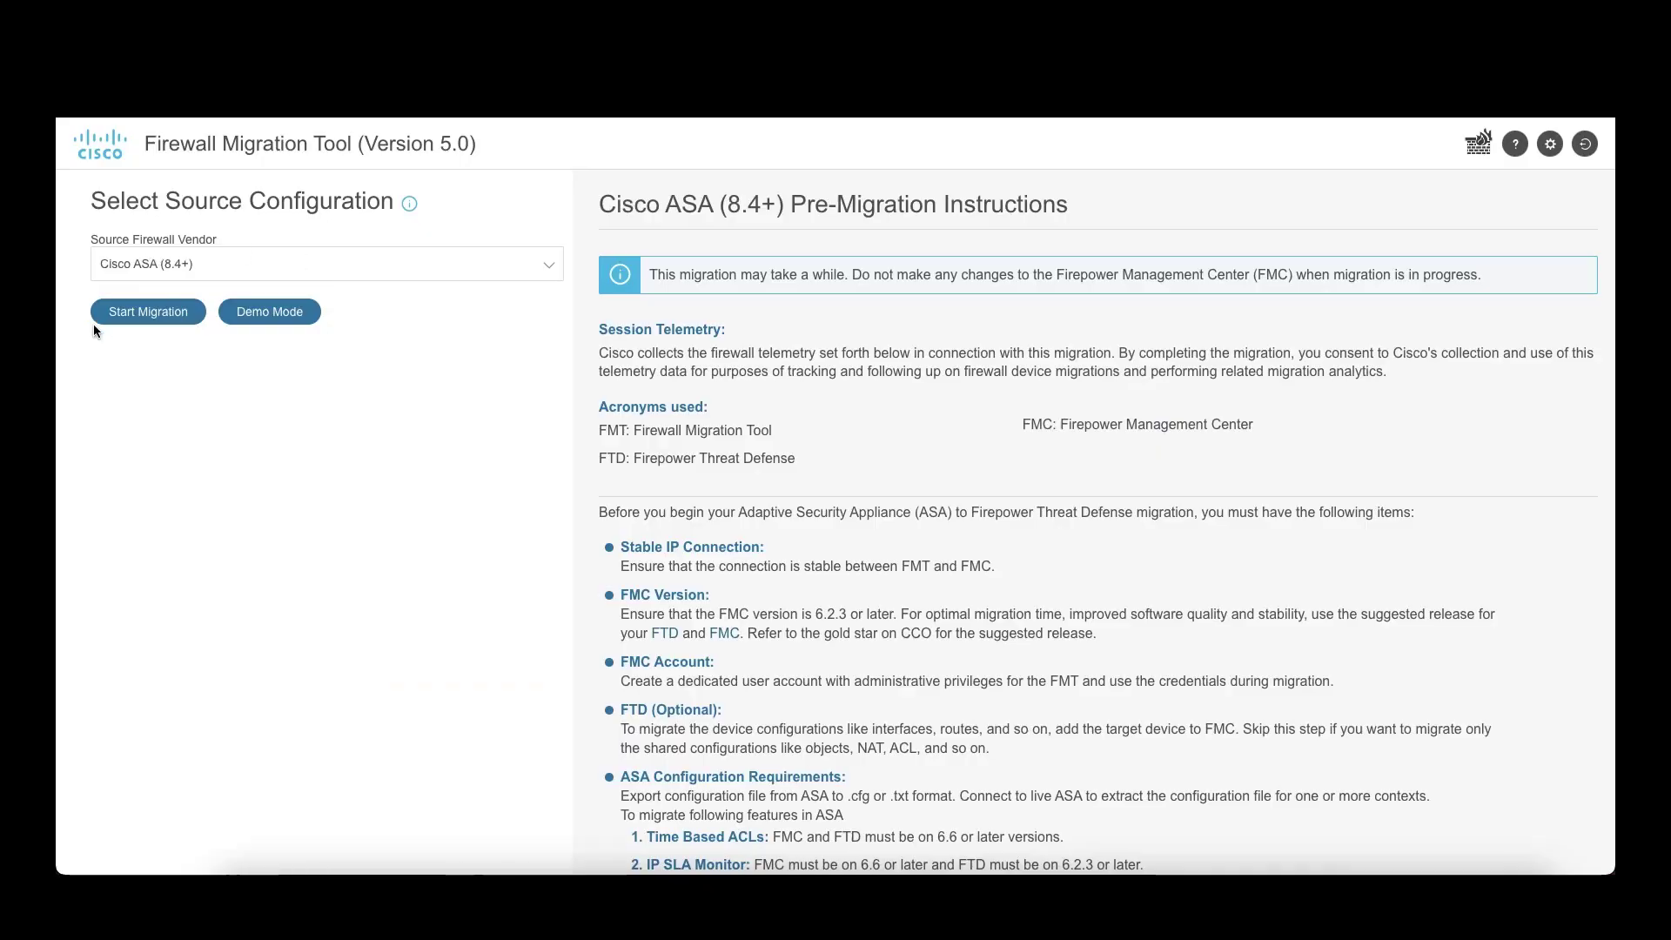
Step: Start a new ASA migration, upload the config file, and choose Merge Multi-Context to Single Instance
{"action": "left_click", "coordinate": [132, 318]}
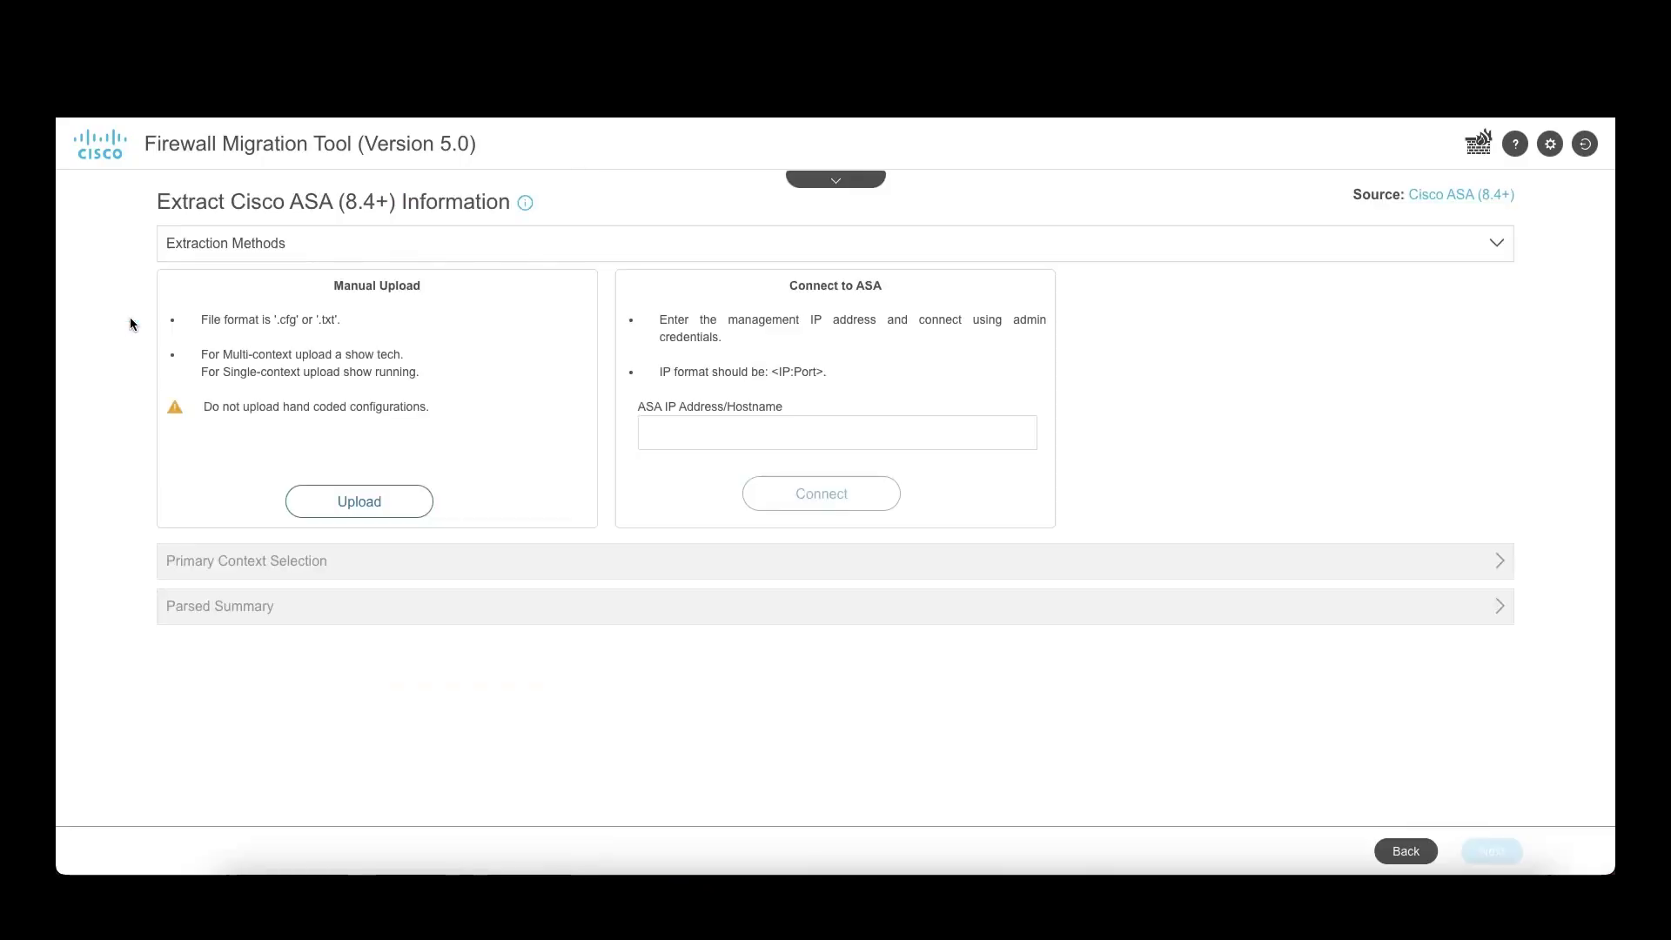
{"action": "left_click", "coordinate": [365, 501]}
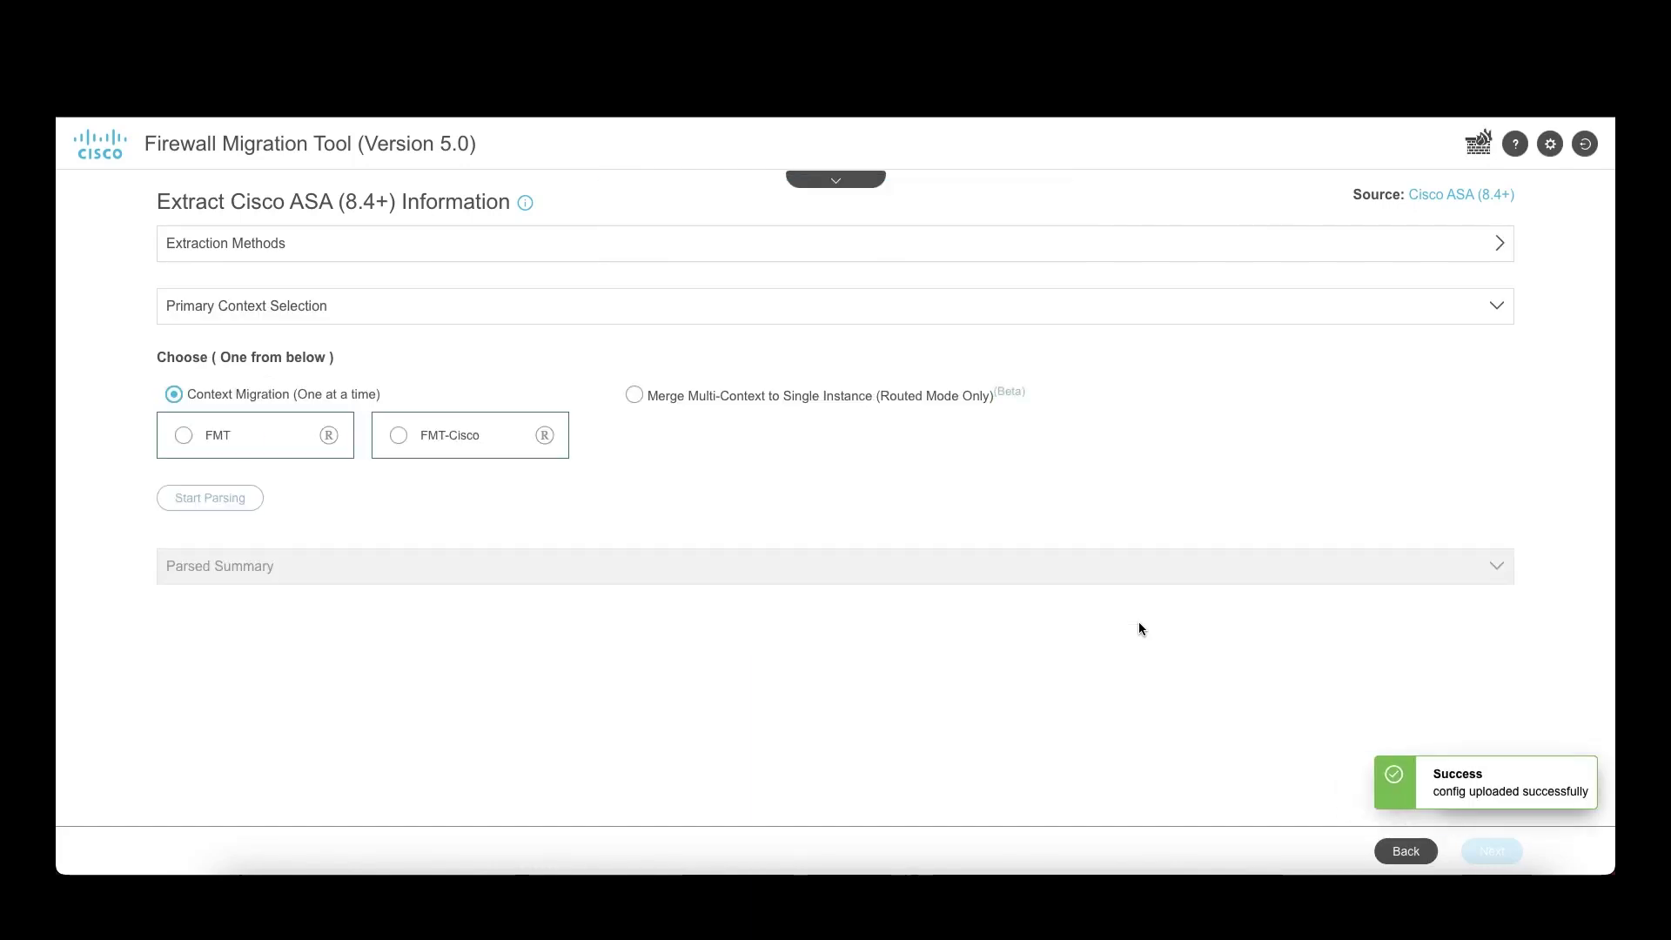
{"action": "left_click", "coordinate": [636, 396]}
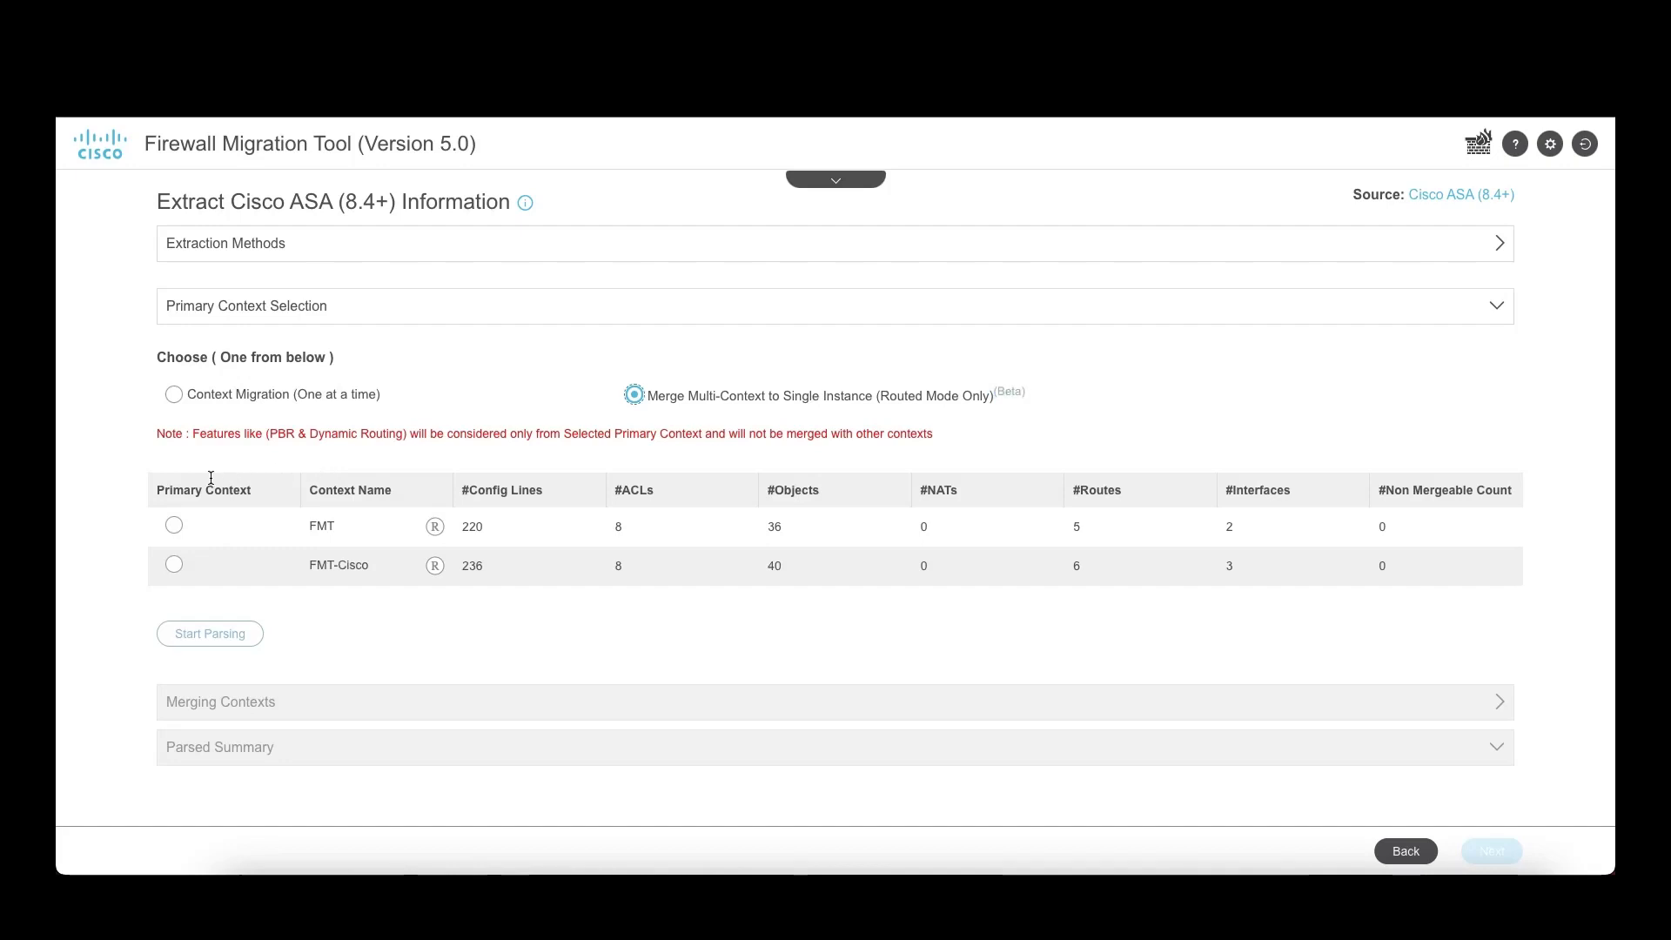
Step: Set FMT as primary context and parse, reviewing 16 ACL lines and 2 routed contexts
{"action": "left_click", "coordinate": [174, 526]}
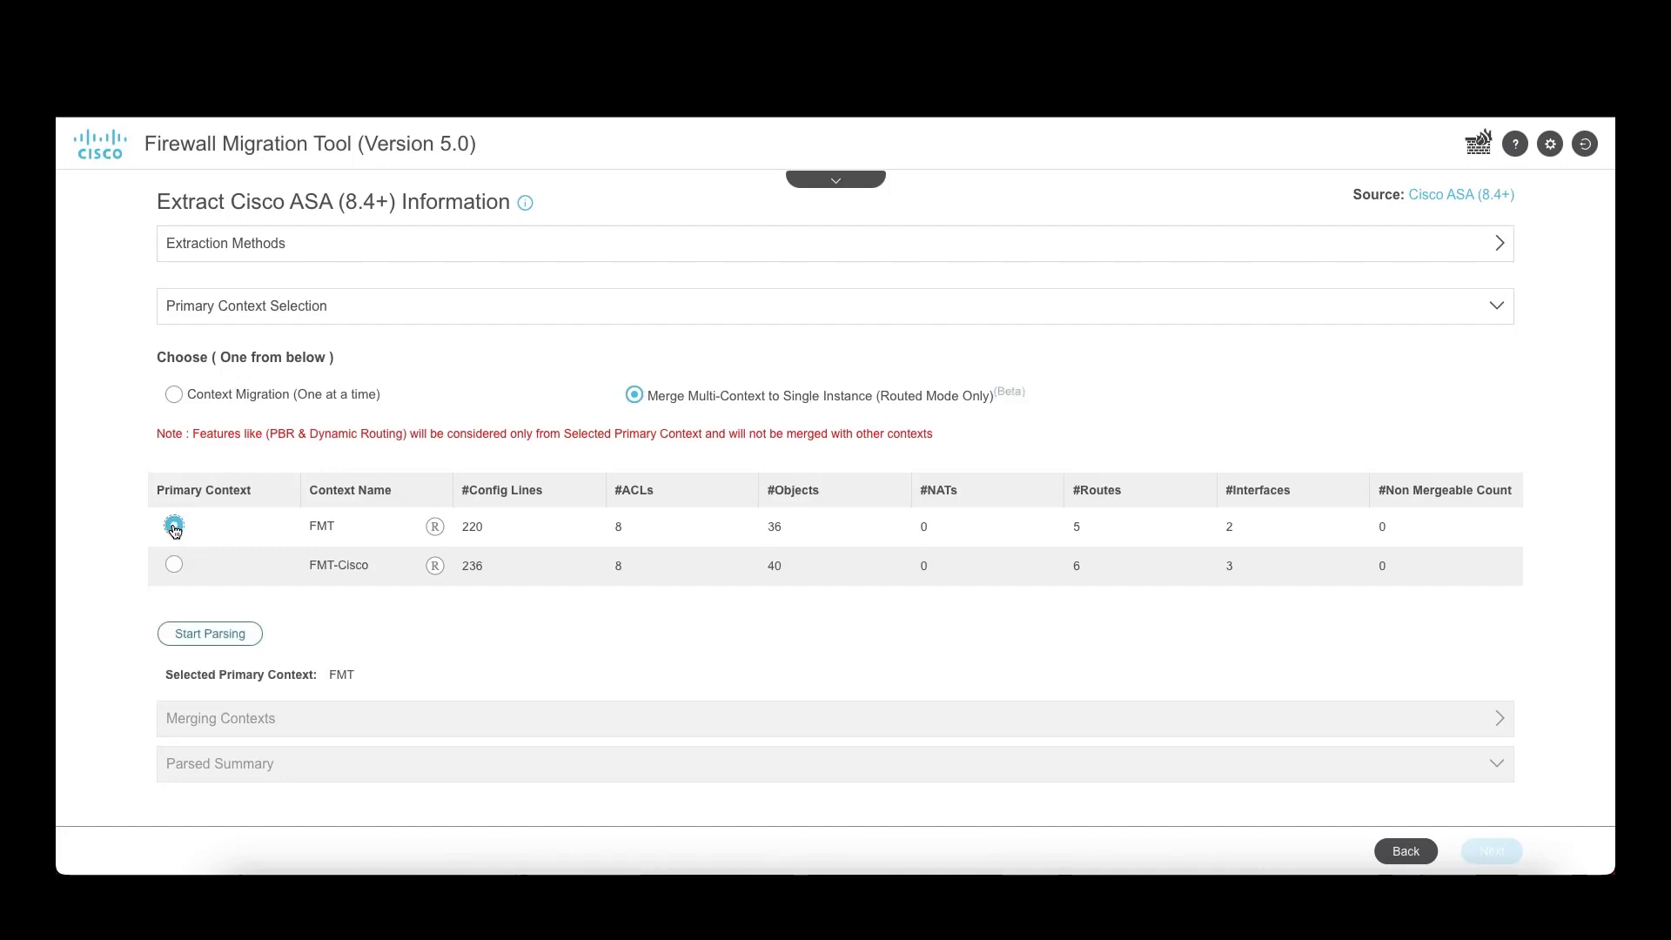
{"action": "left_click", "coordinate": [185, 639]}
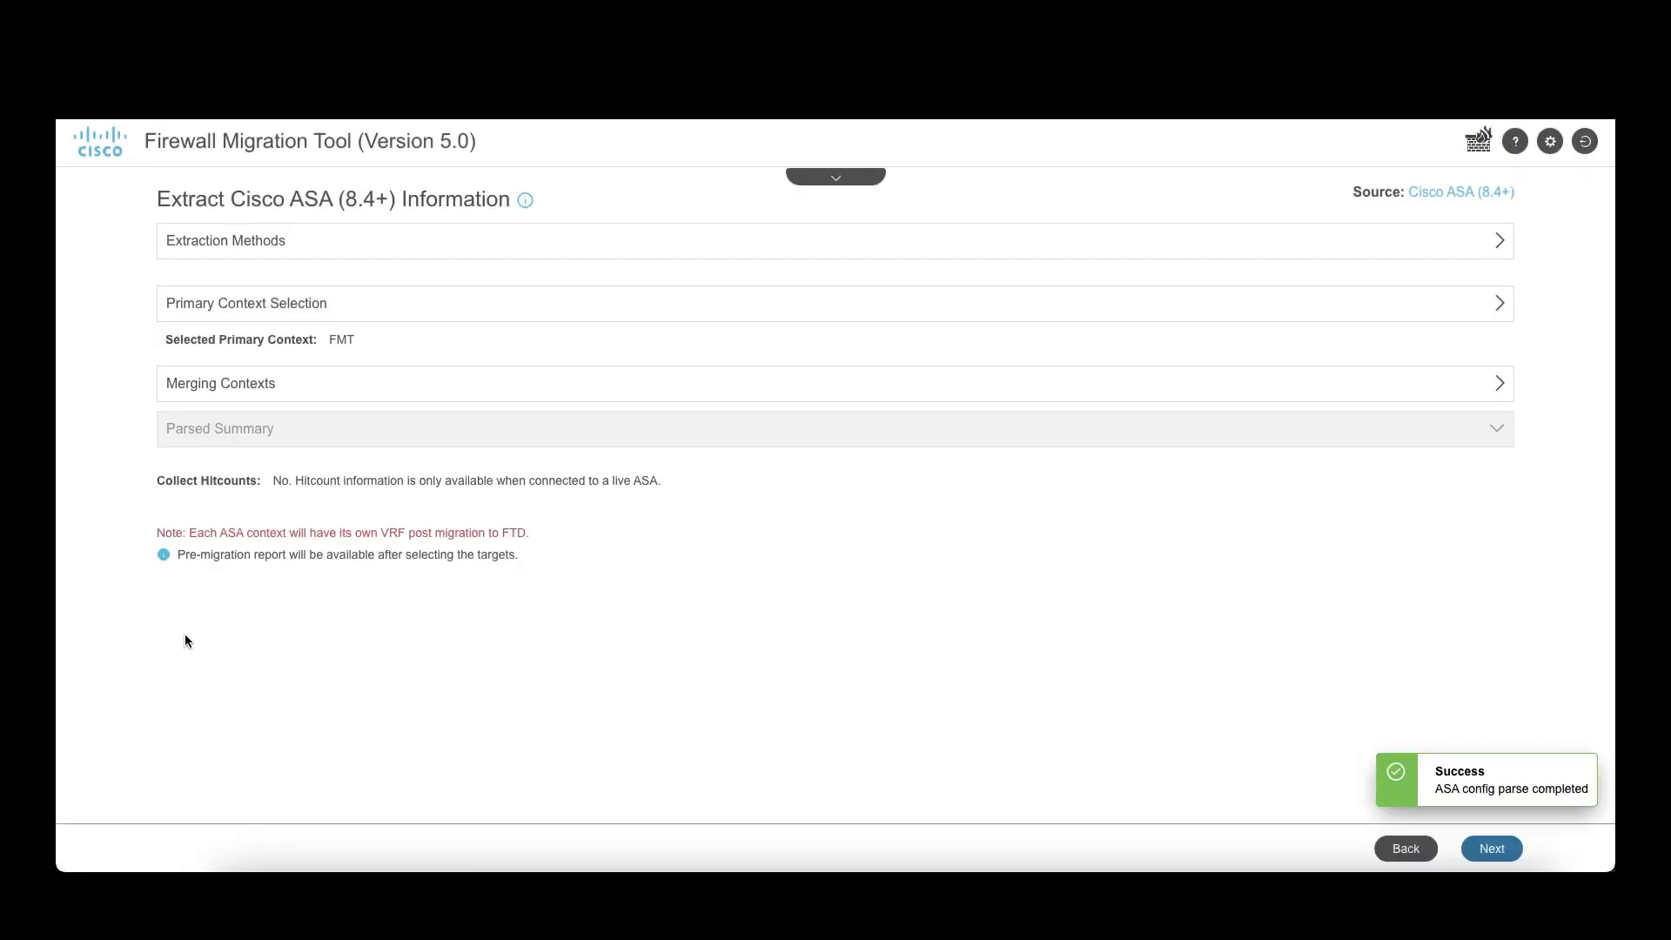
{"action": "scroll", "coordinate": [273, 650], "scroll_direction": "down", "scroll_amount": 3}
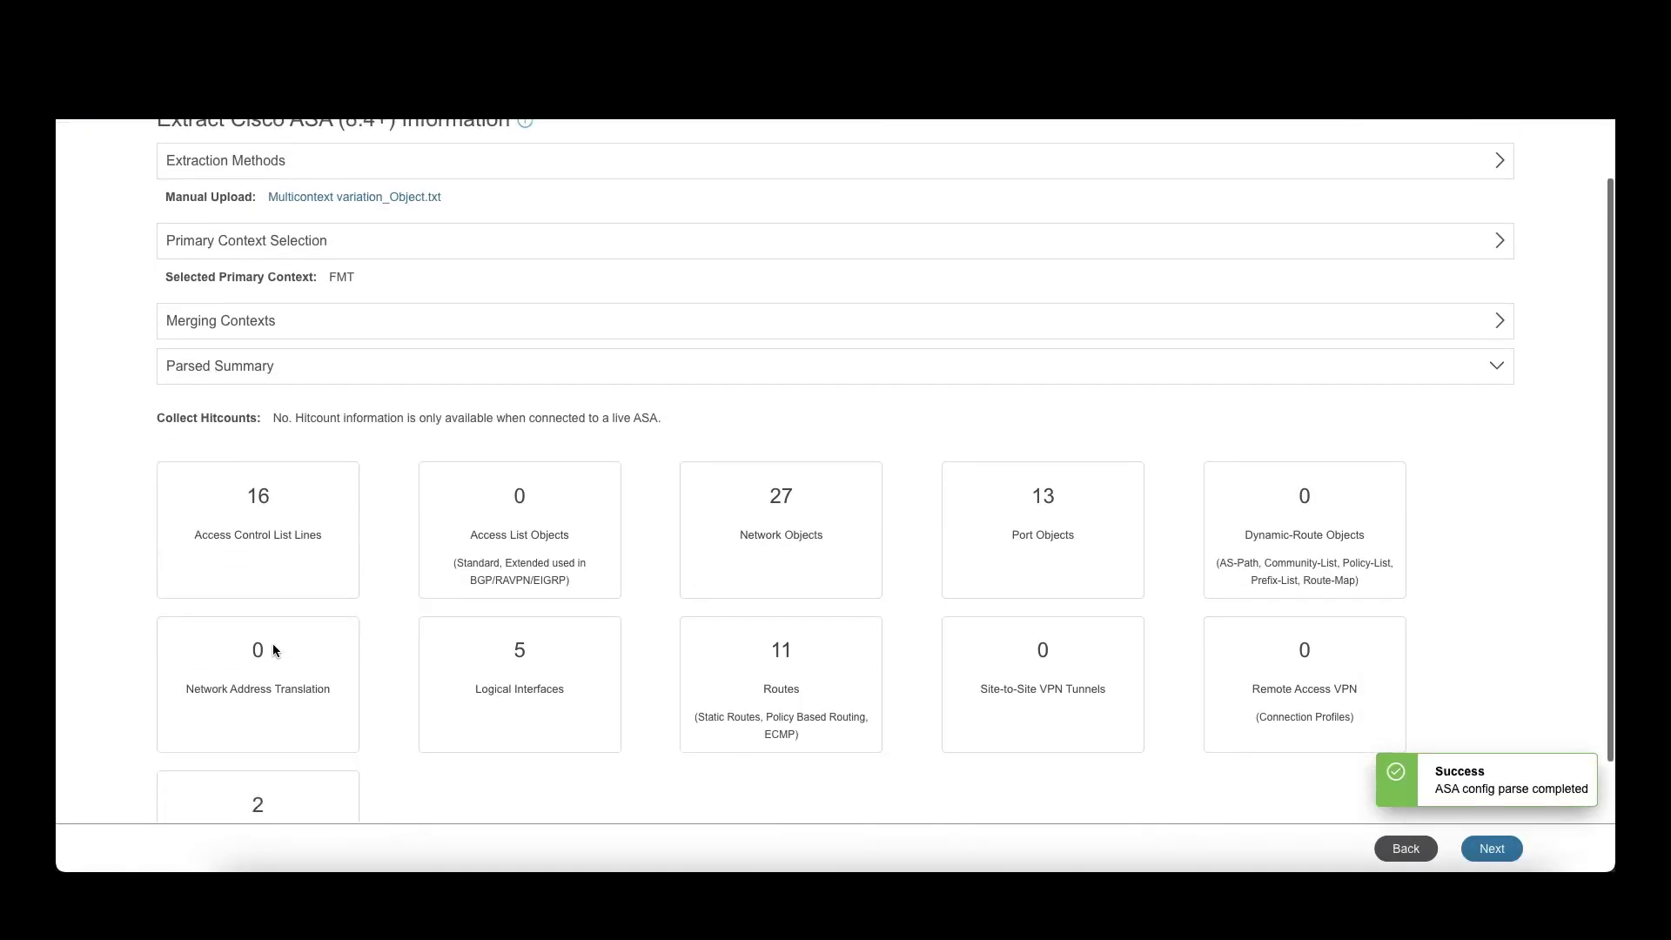
{"action": "scroll", "coordinate": [273, 650], "scroll_direction": "down", "scroll_amount": 1}
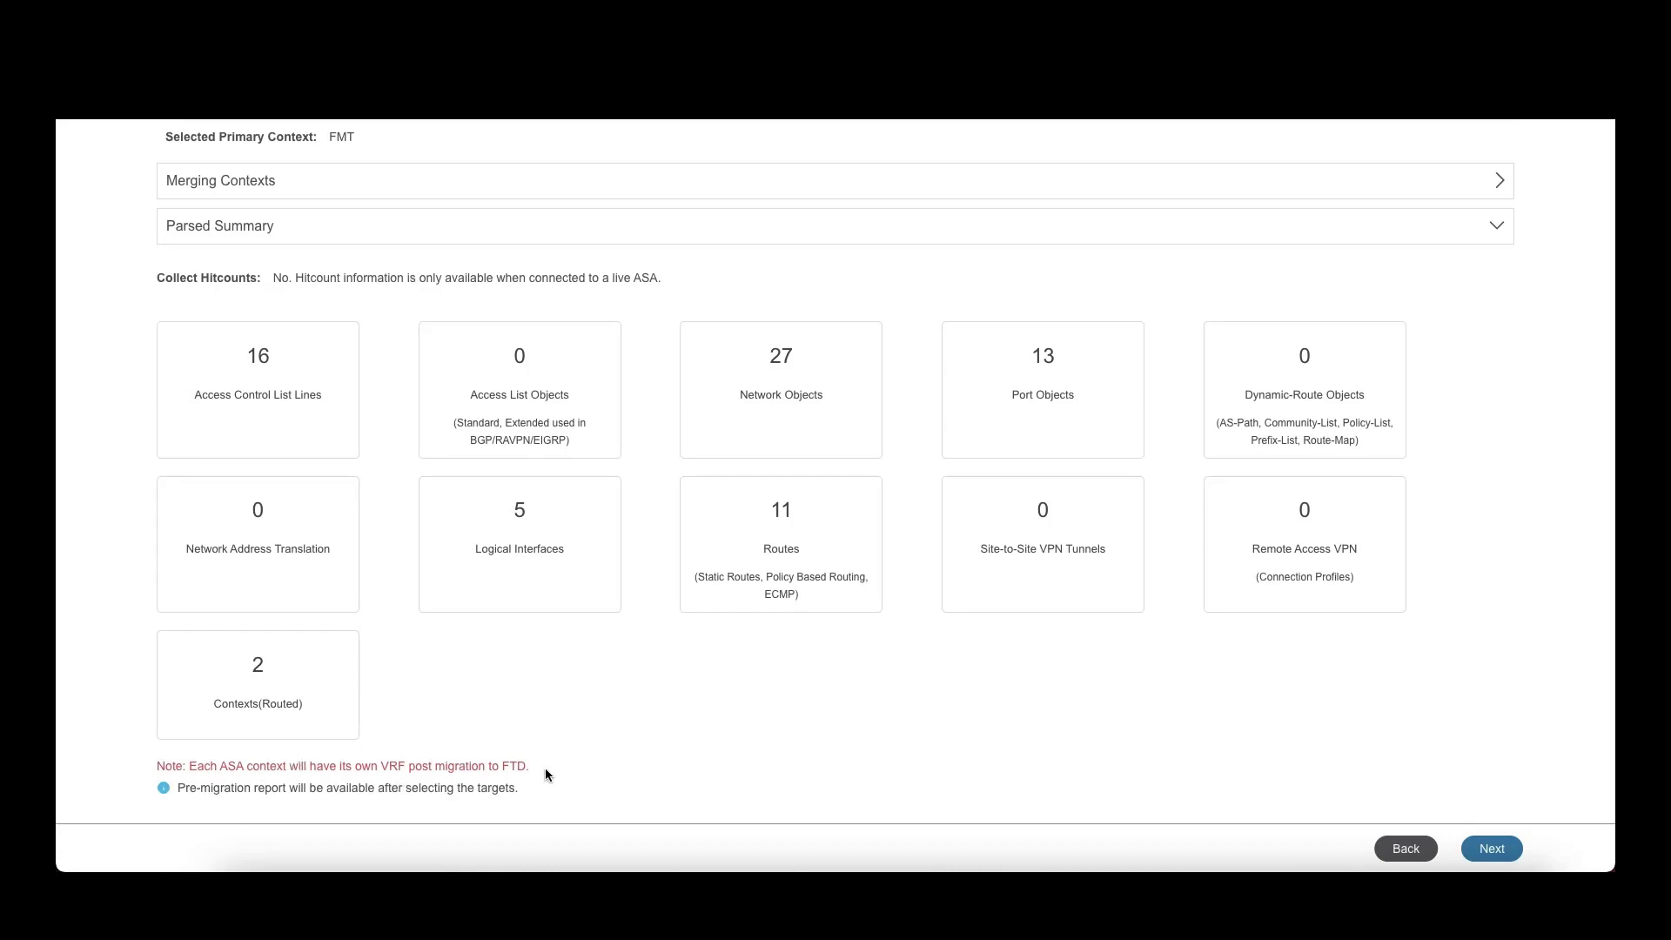
Step: Connect to the on-prem FMC at 3.23.167.189 and log in with its username and password
{"action": "left_click", "coordinate": [1490, 857]}
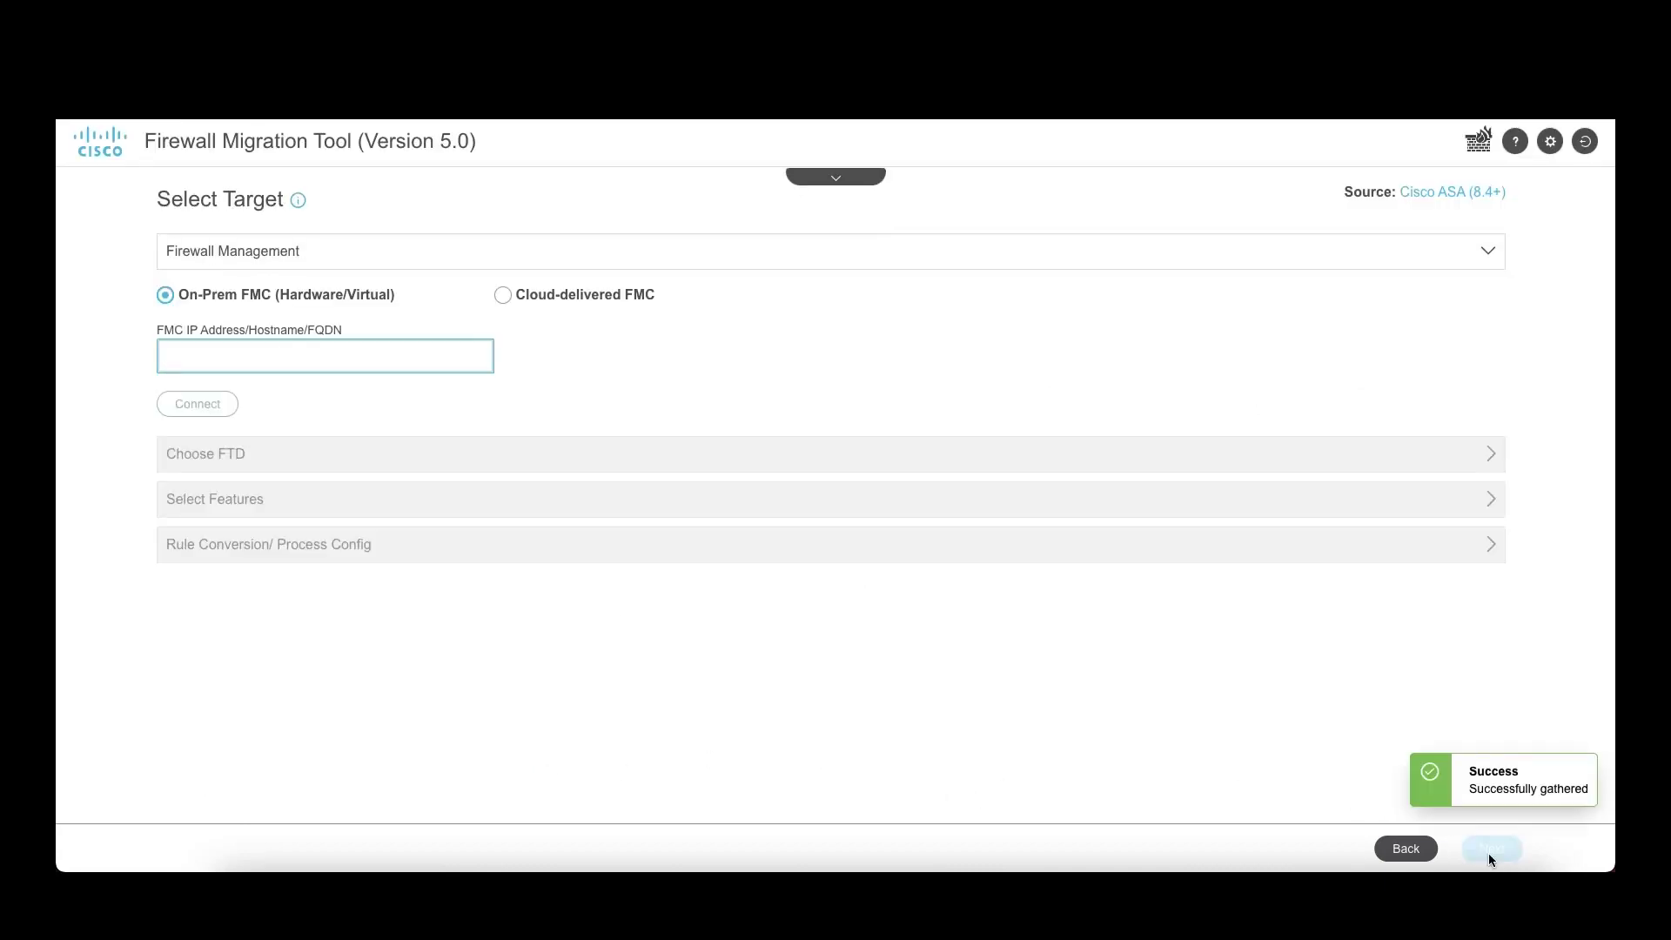
{"action": "type", "text": "3.23.167.189"}
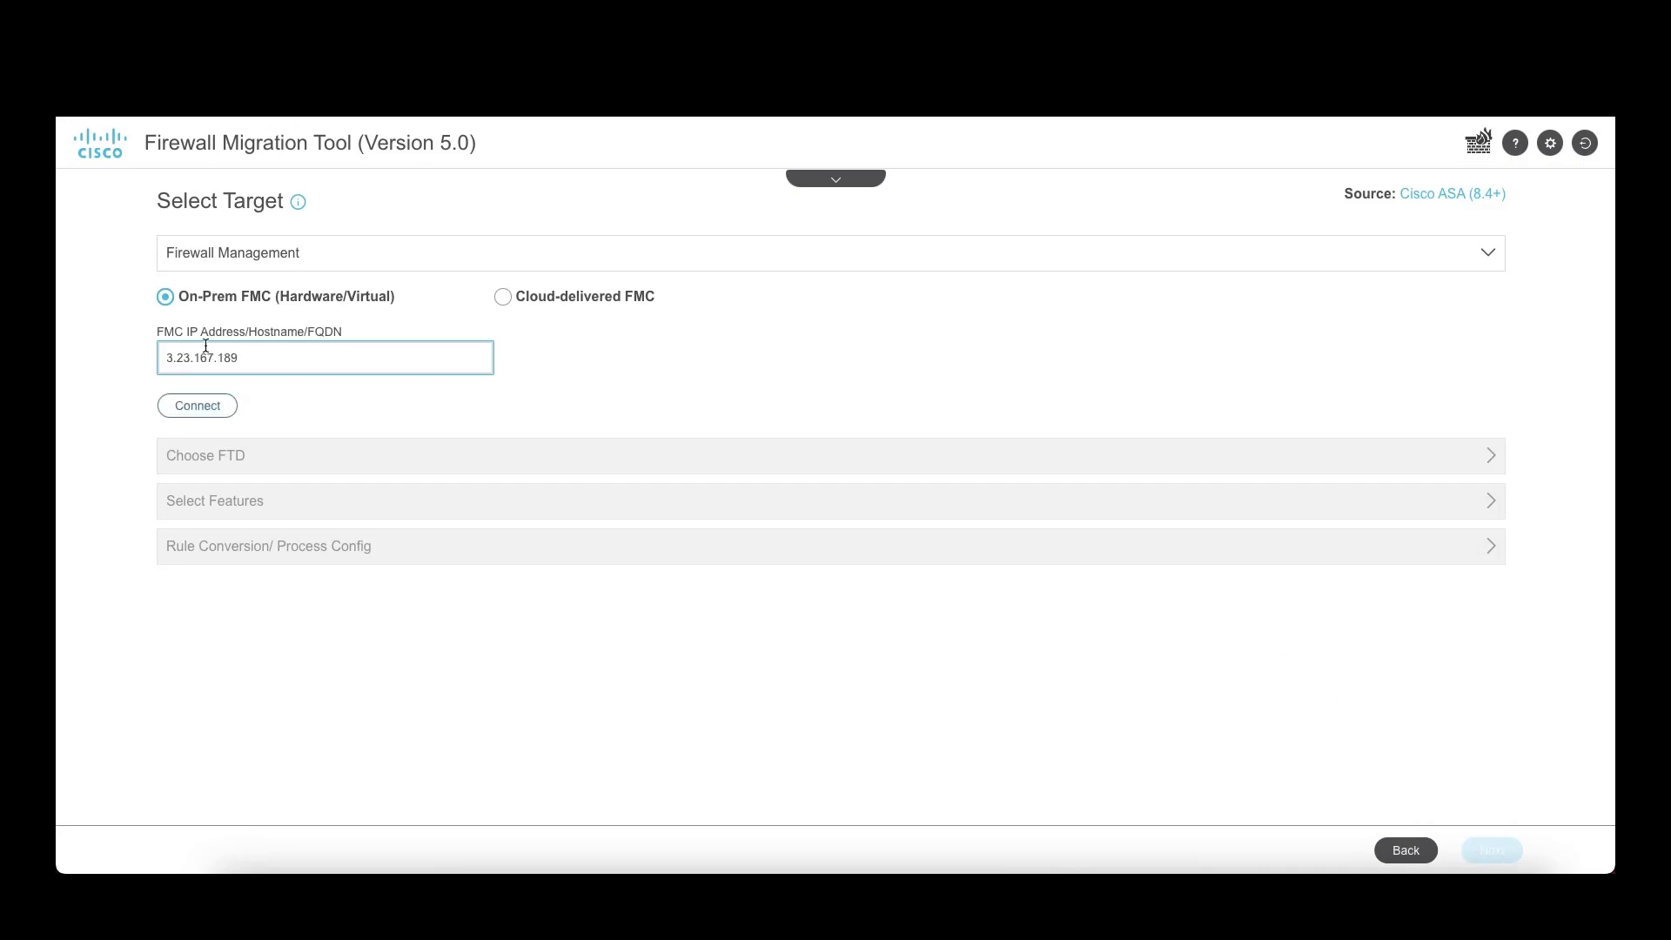
{"action": "left_click", "coordinate": [194, 407]}
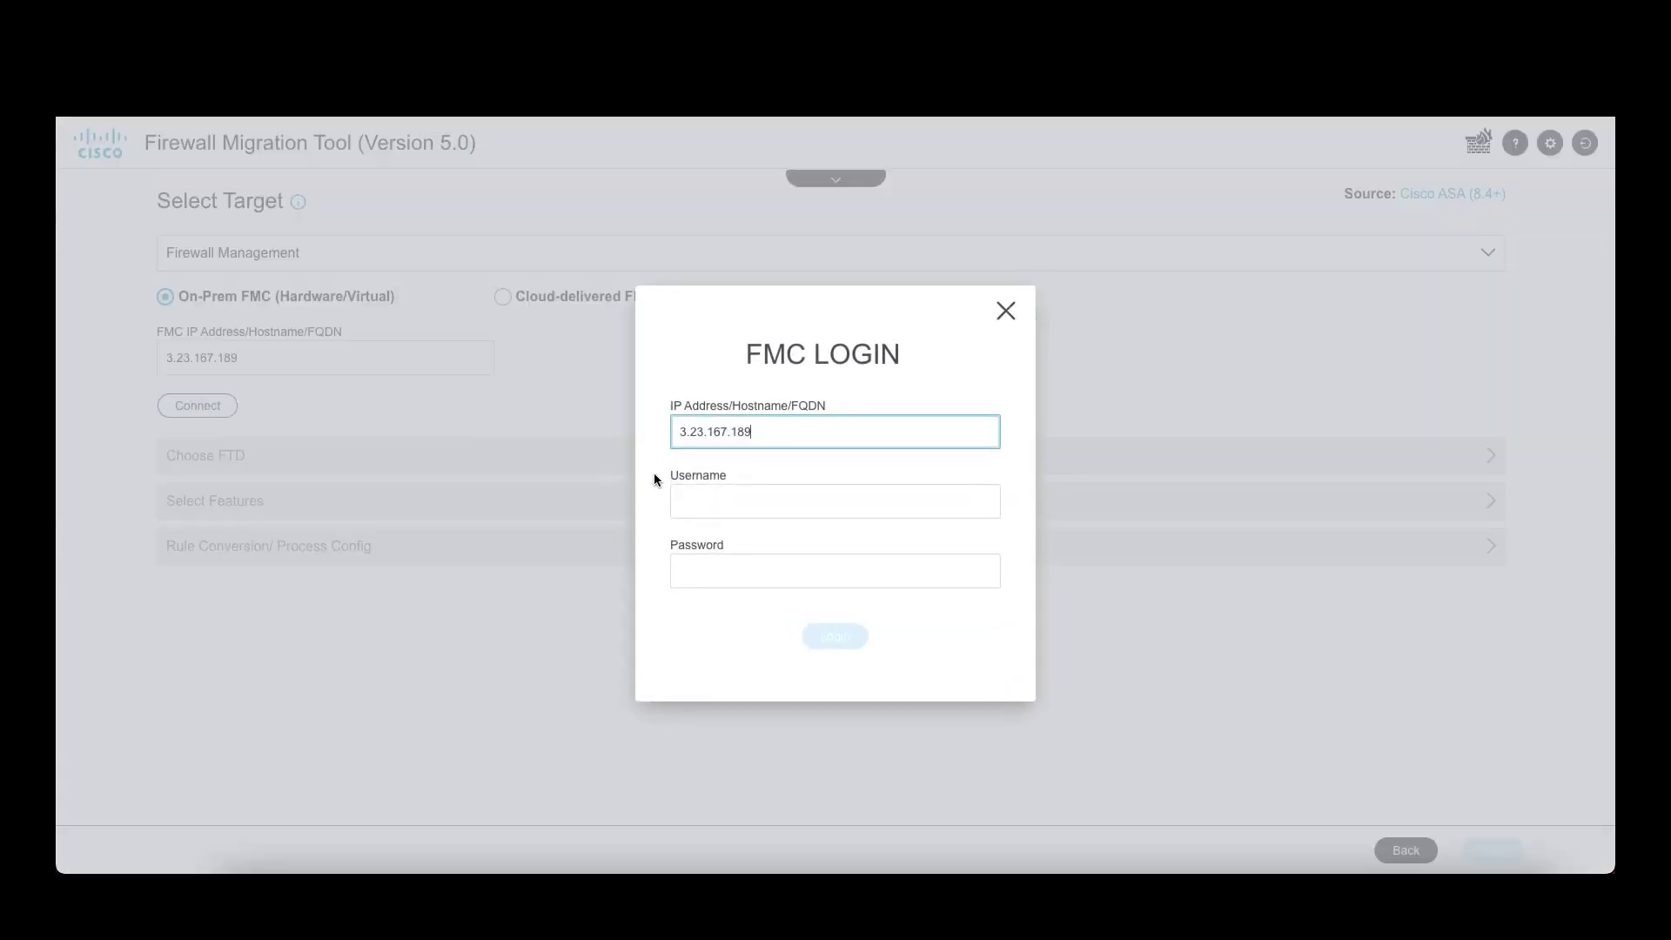
{"action": "left_click", "coordinate": [683, 496]}
{"action": "type", "text": "adm"}
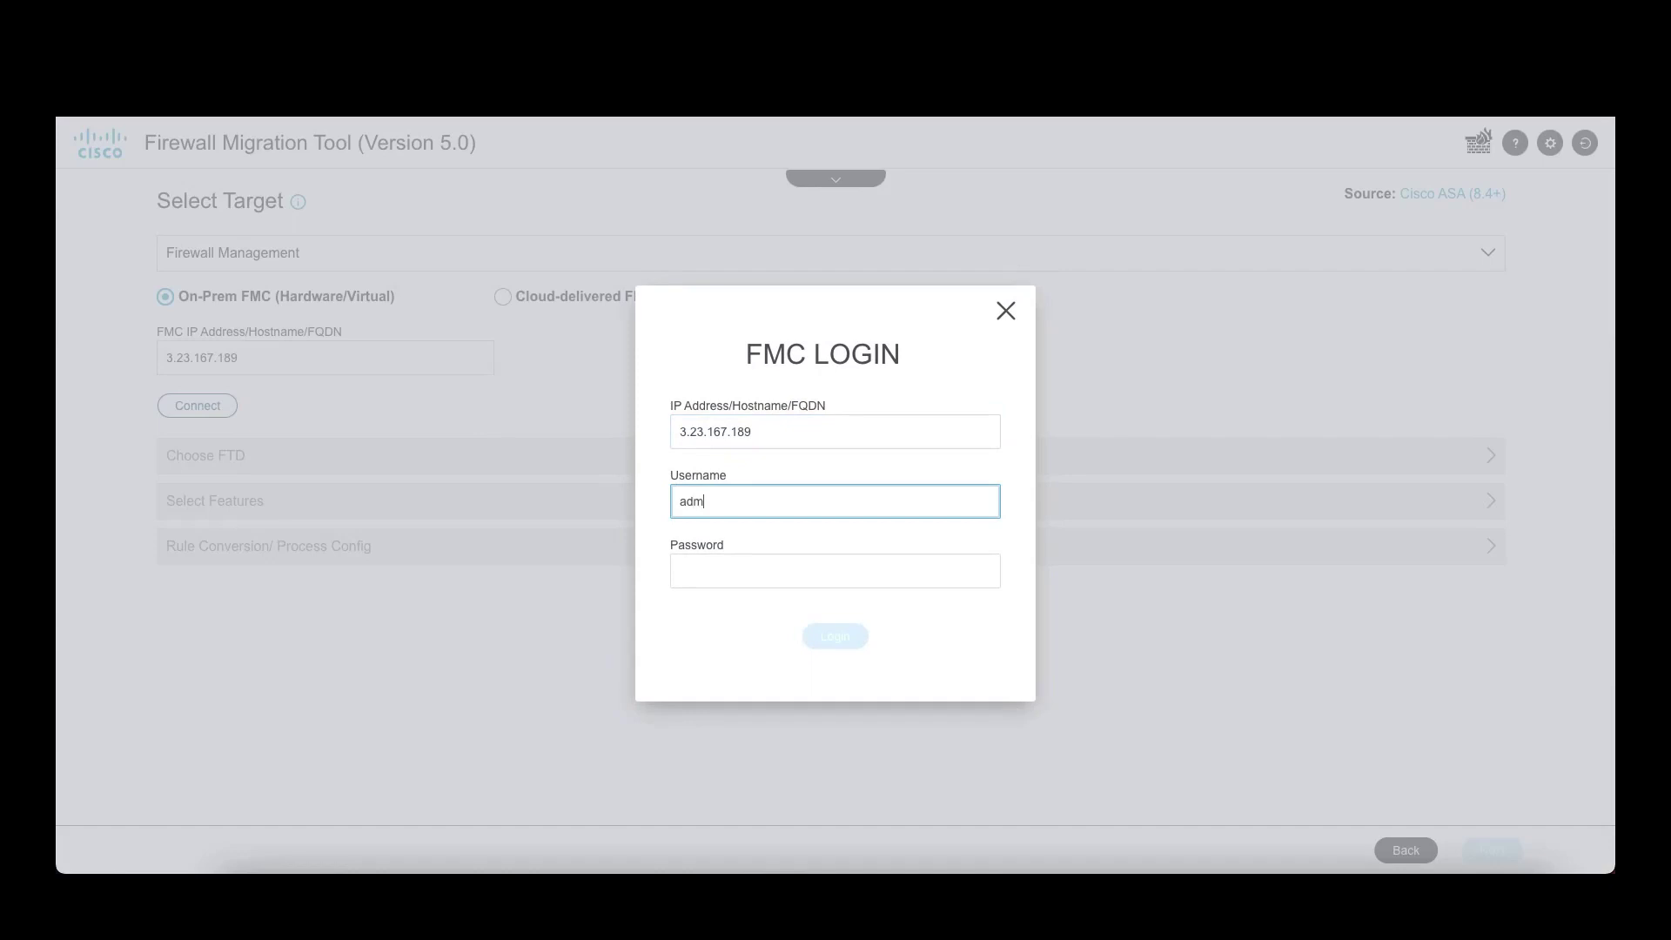
{"action": "type", "text": "in"}
{"action": "left_click", "coordinate": [683, 571]}
{"action": "type", "text": "••"}
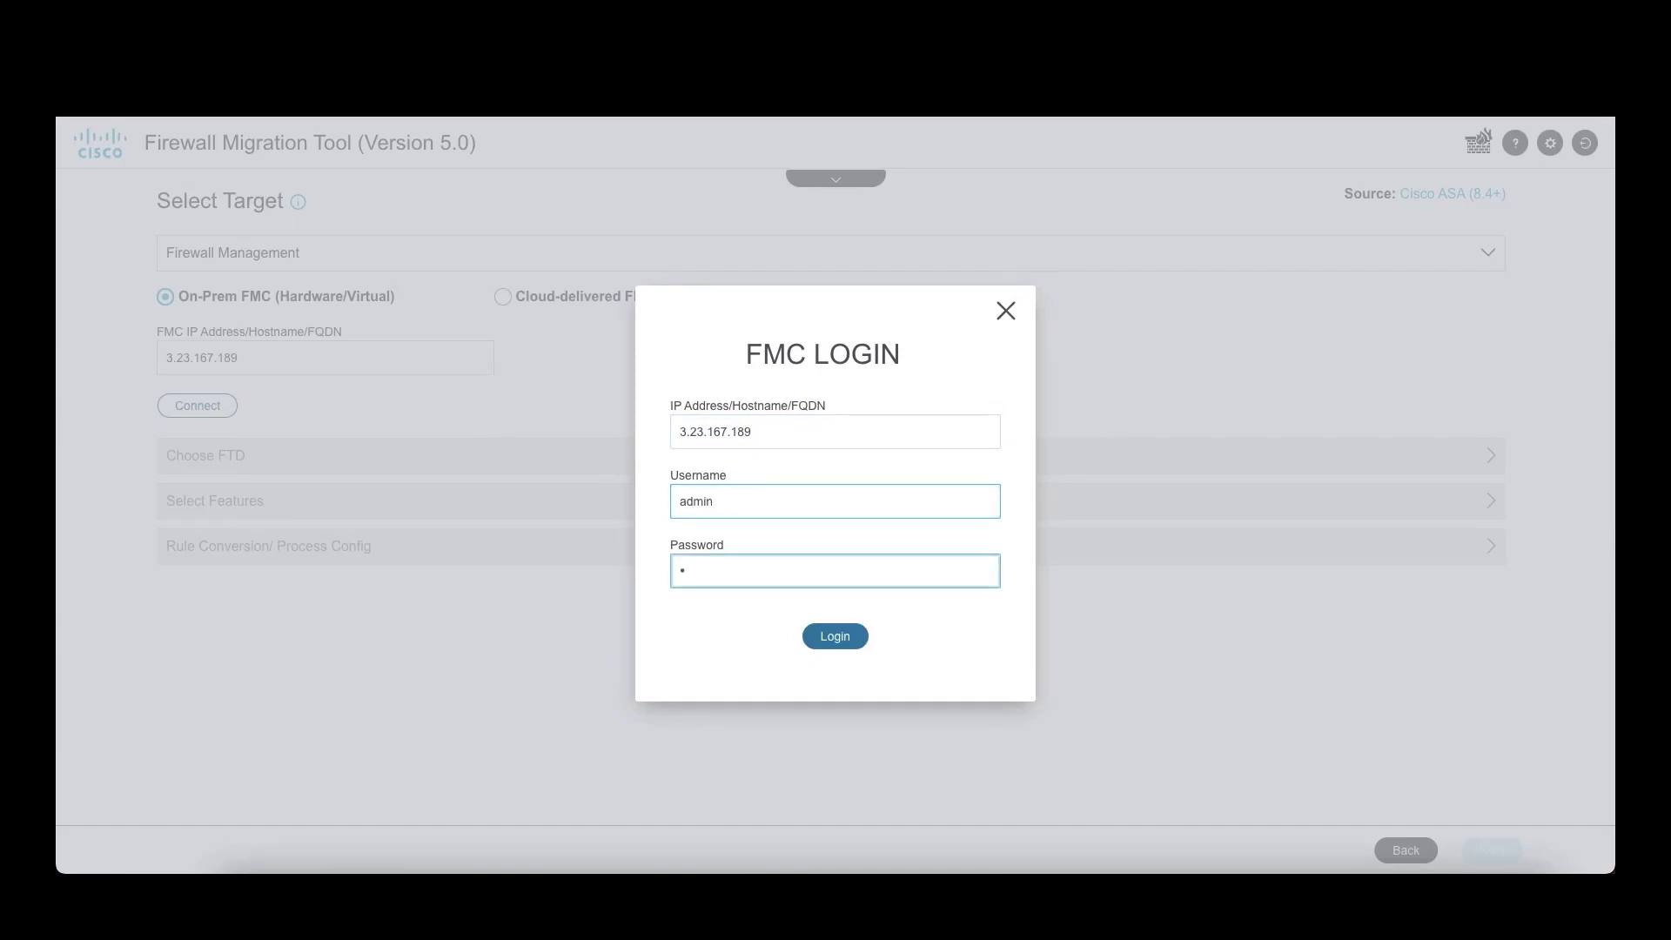
{"action": "type", "text": "•••••••"}
{"action": "left_click", "coordinate": [833, 638]}
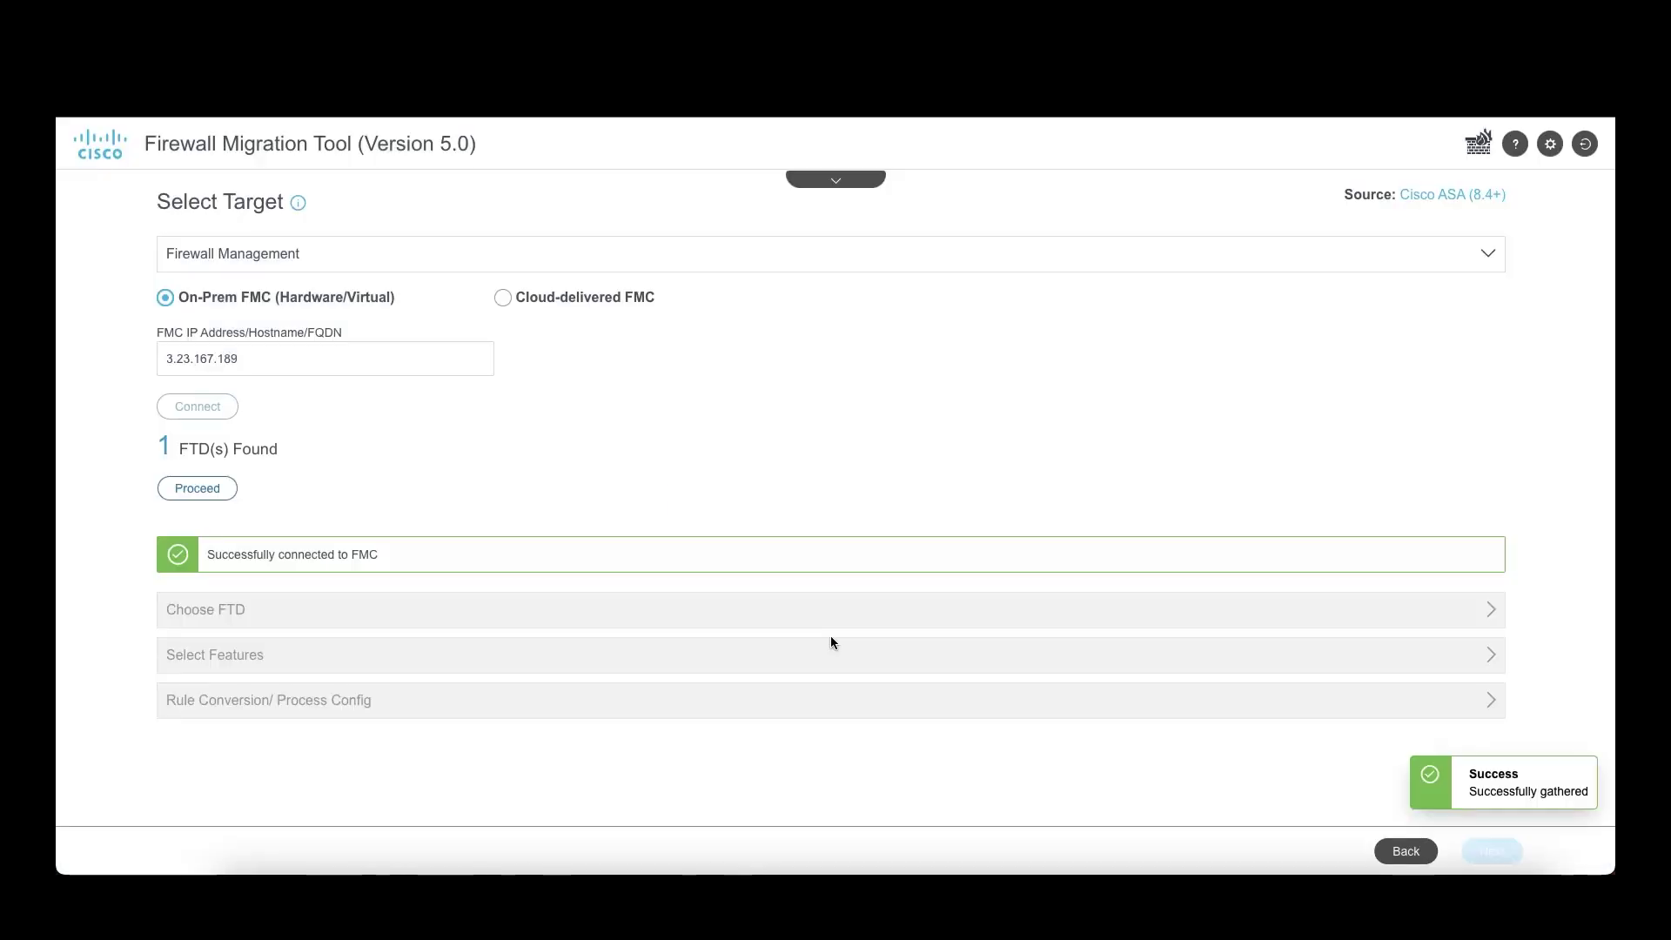
Step: Choose FTD-1 from the Select FTD Device list and confirm the selected features
{"action": "left_click", "coordinate": [182, 484]}
{"action": "left_click", "coordinate": [237, 405]}
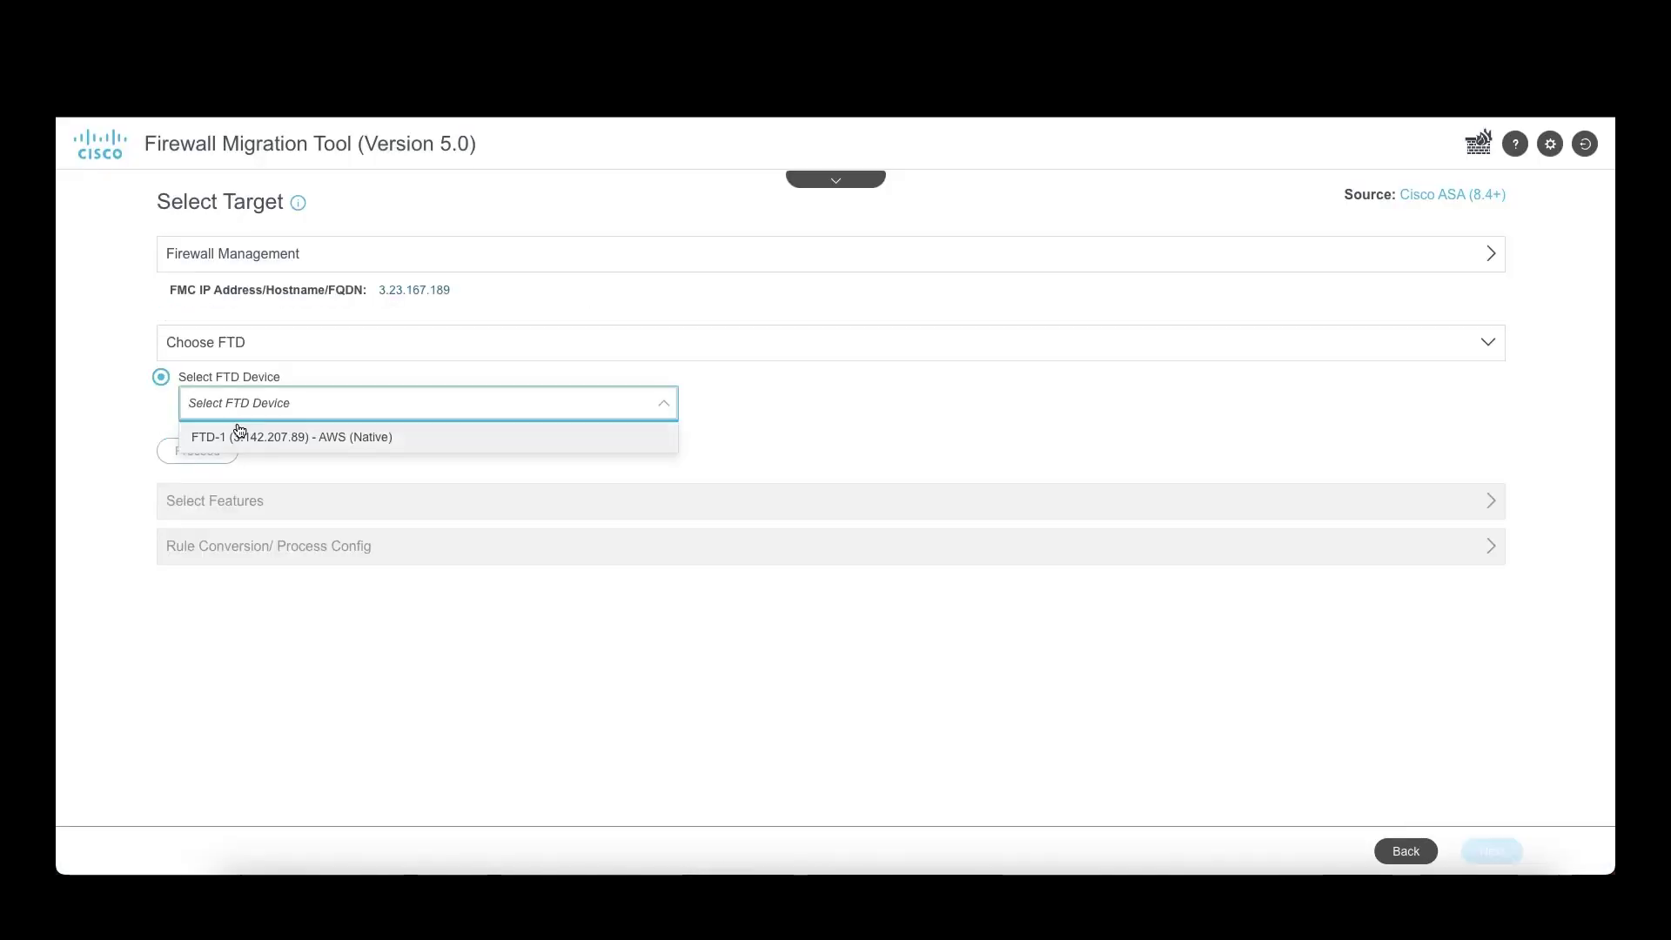
{"action": "left_click", "coordinate": [235, 437]}
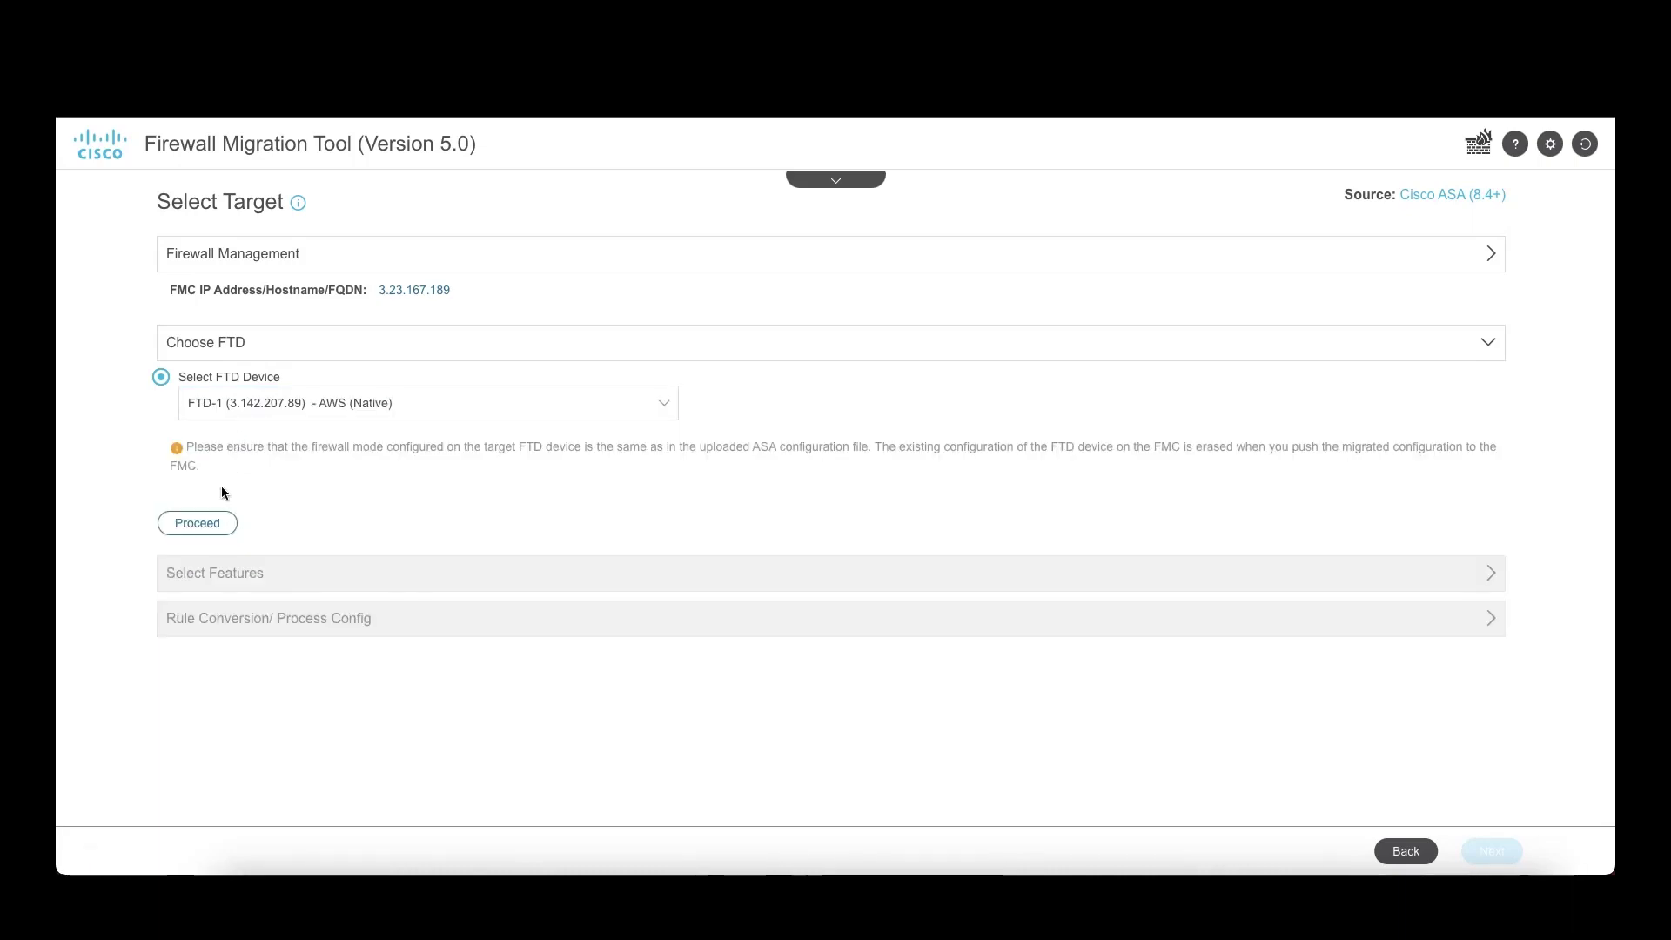
{"action": "left_click", "coordinate": [209, 524]}
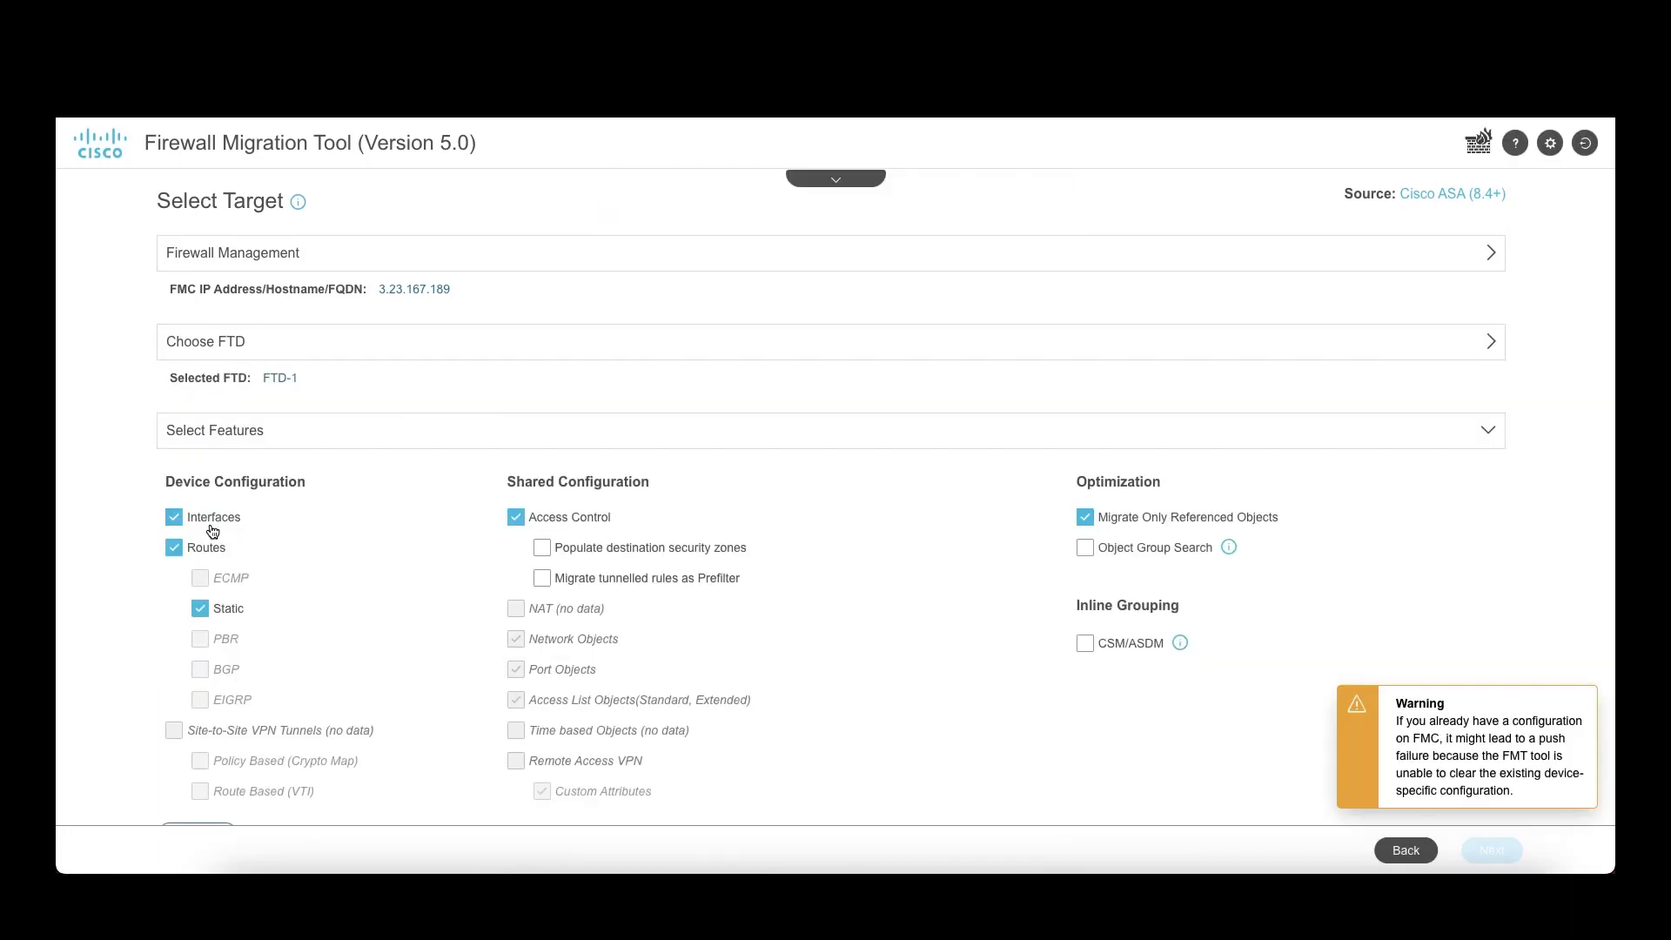
{"action": "scroll", "coordinate": [676, 627], "scroll_direction": "down", "scroll_amount": 2}
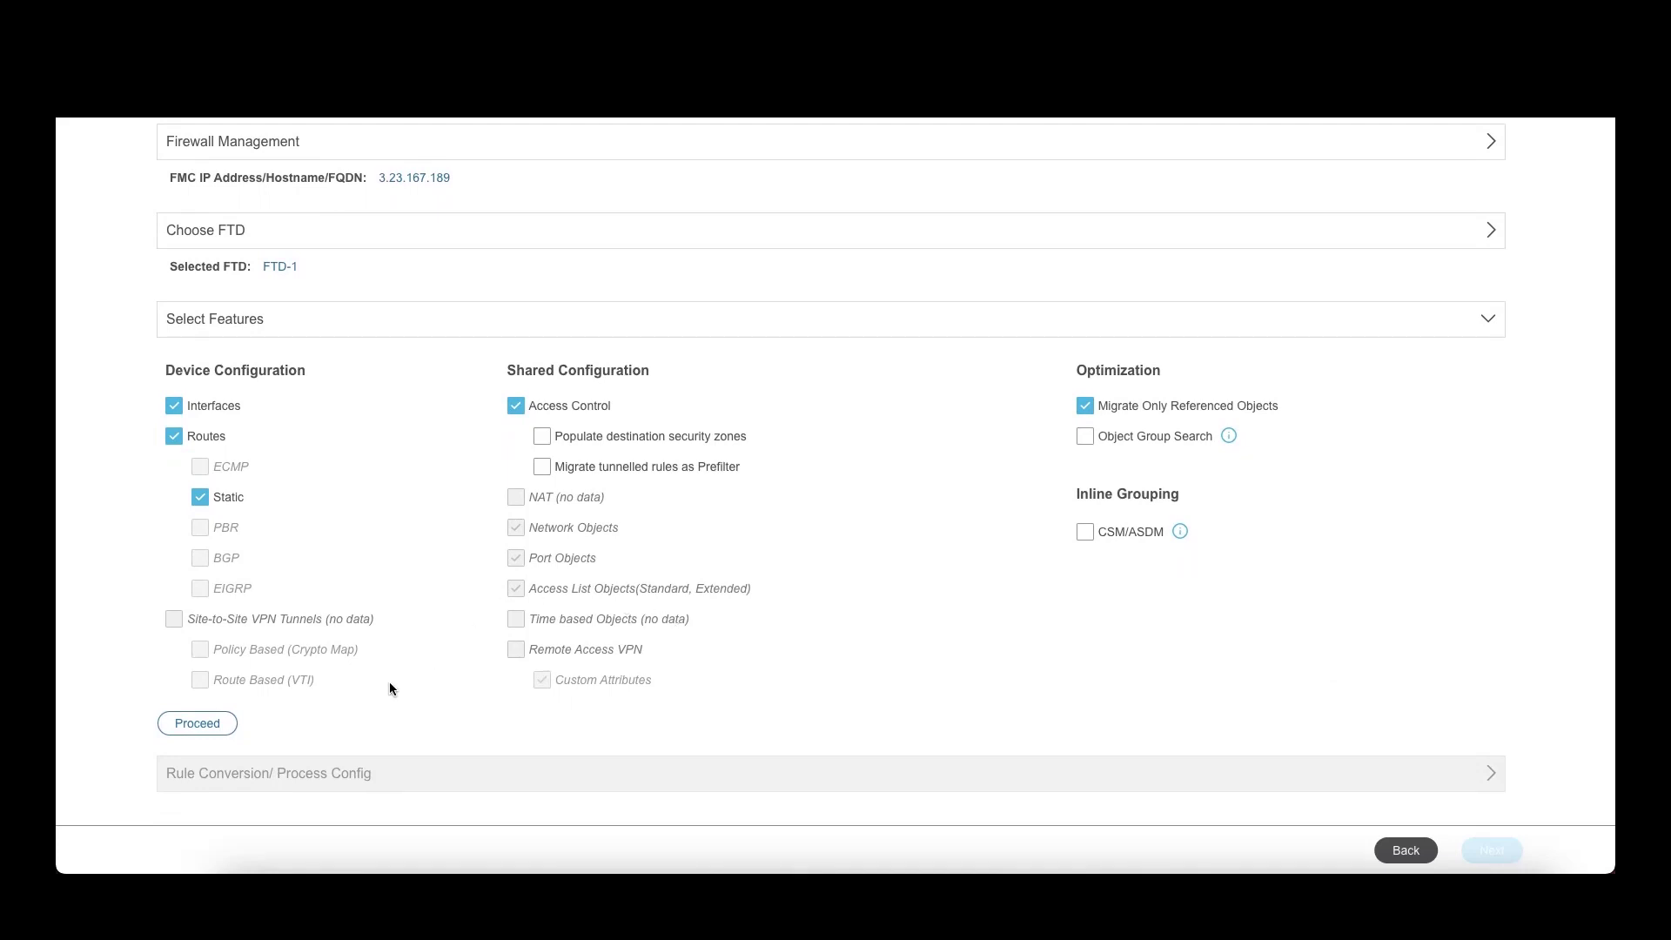
{"action": "left_click", "coordinate": [209, 724]}
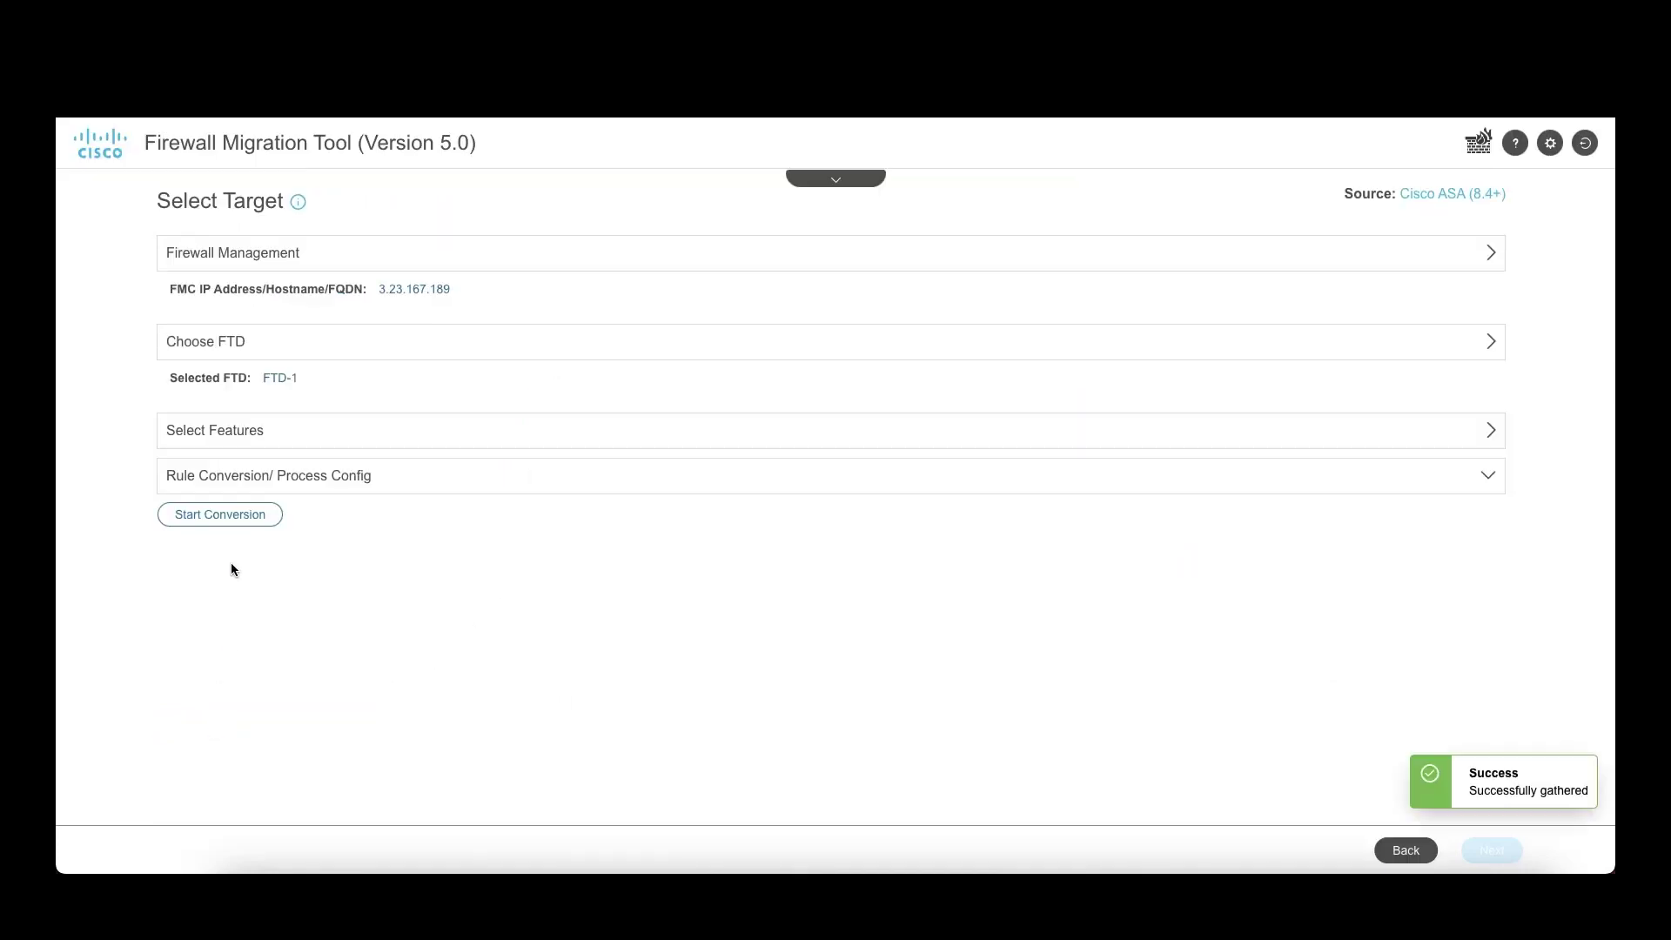
Step: Run the FTD-1 conversion and check the summary: 0 parsing errors, 8 ACL lines, 2 VRFs
{"action": "left_click", "coordinate": [228, 513]}
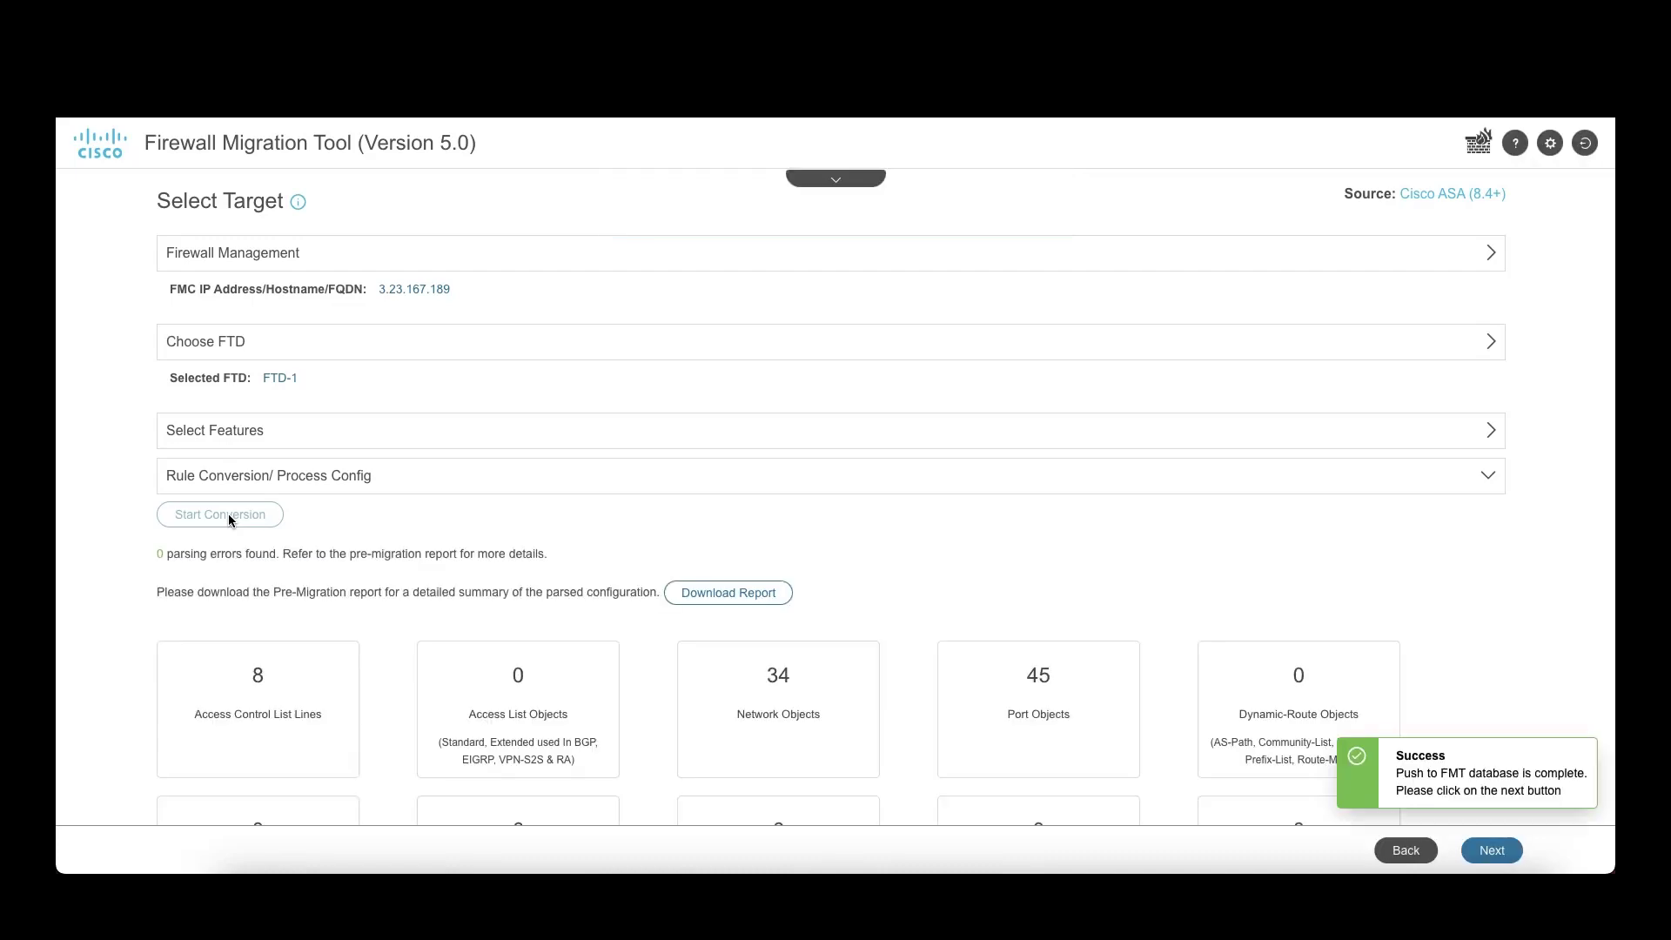
{"action": "scroll", "coordinate": [228, 513], "scroll_direction": "down", "scroll_amount": 5}
{"action": "scroll", "coordinate": [228, 514], "scroll_direction": "down", "scroll_amount": 1}
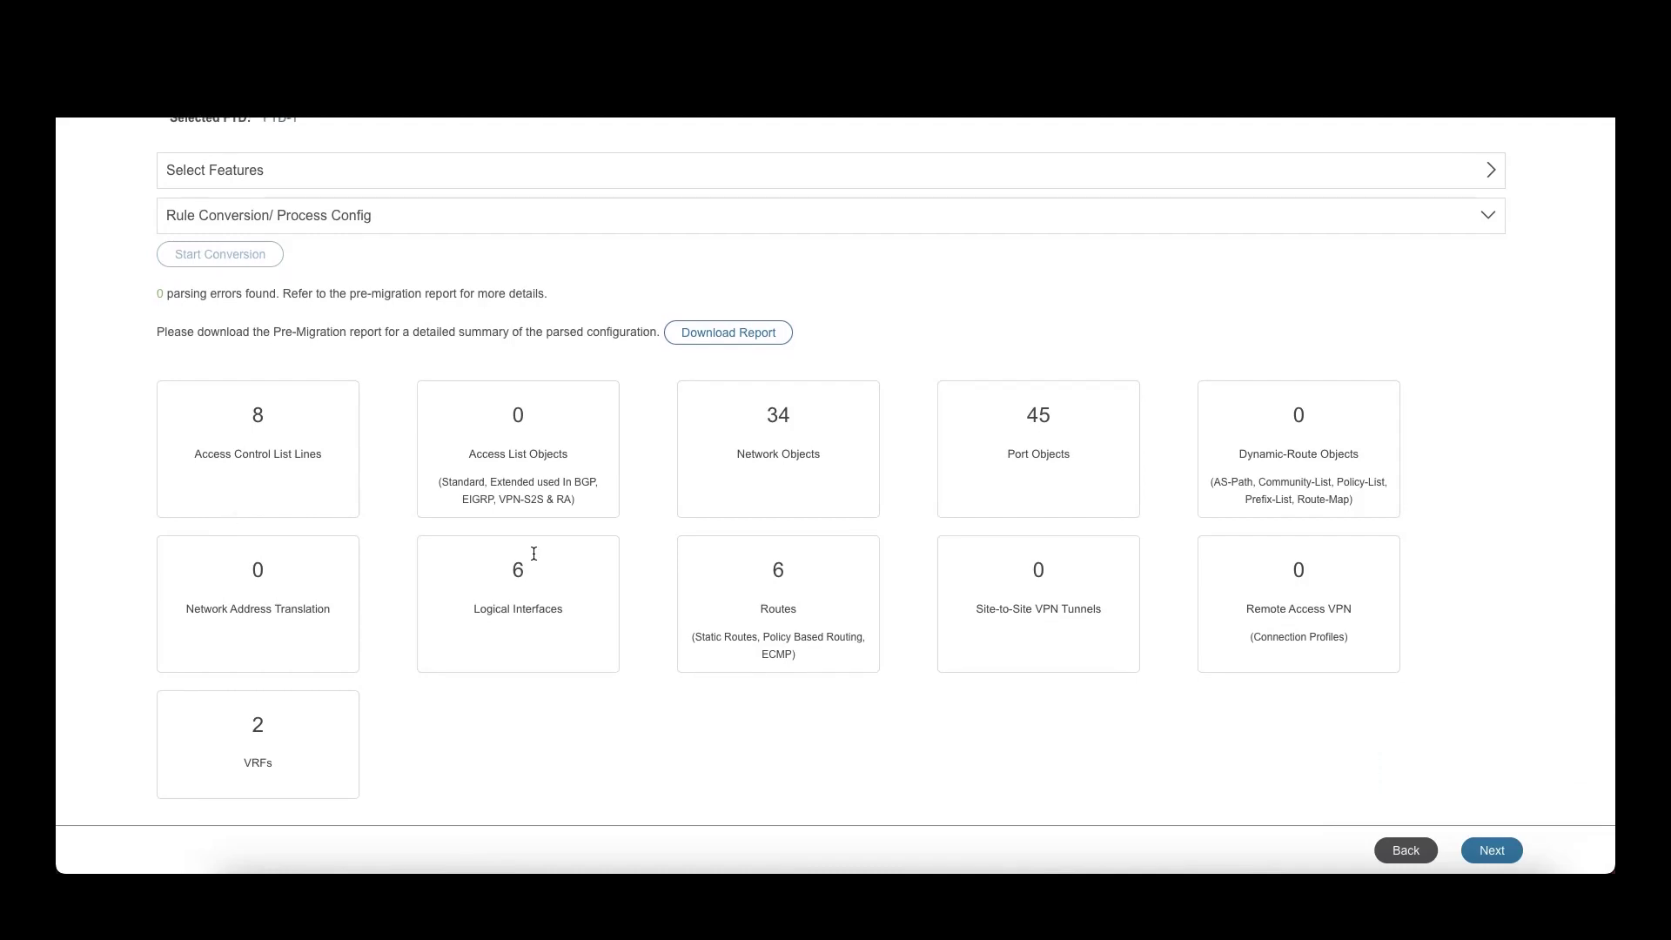
Step: Validate the GigabitEthernet0/2 to TenGigabitEthernet0/0 interface mapping and proceed to security zones
{"action": "left_click", "coordinate": [1492, 852]}
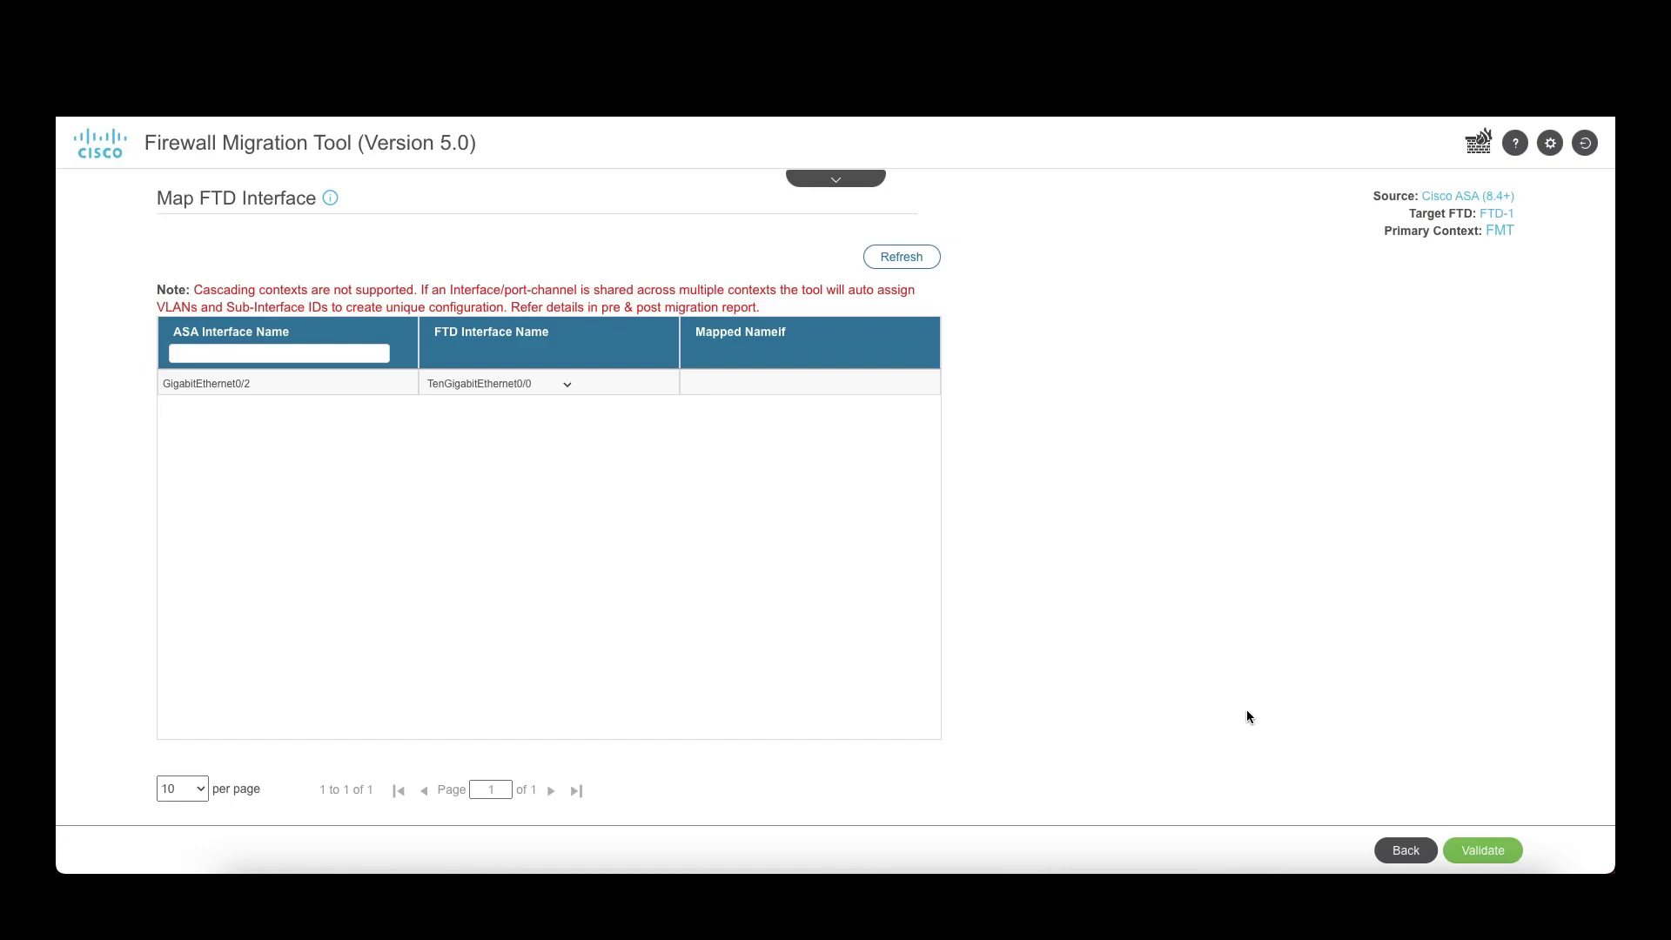
{"action": "left_click", "coordinate": [1480, 855]}
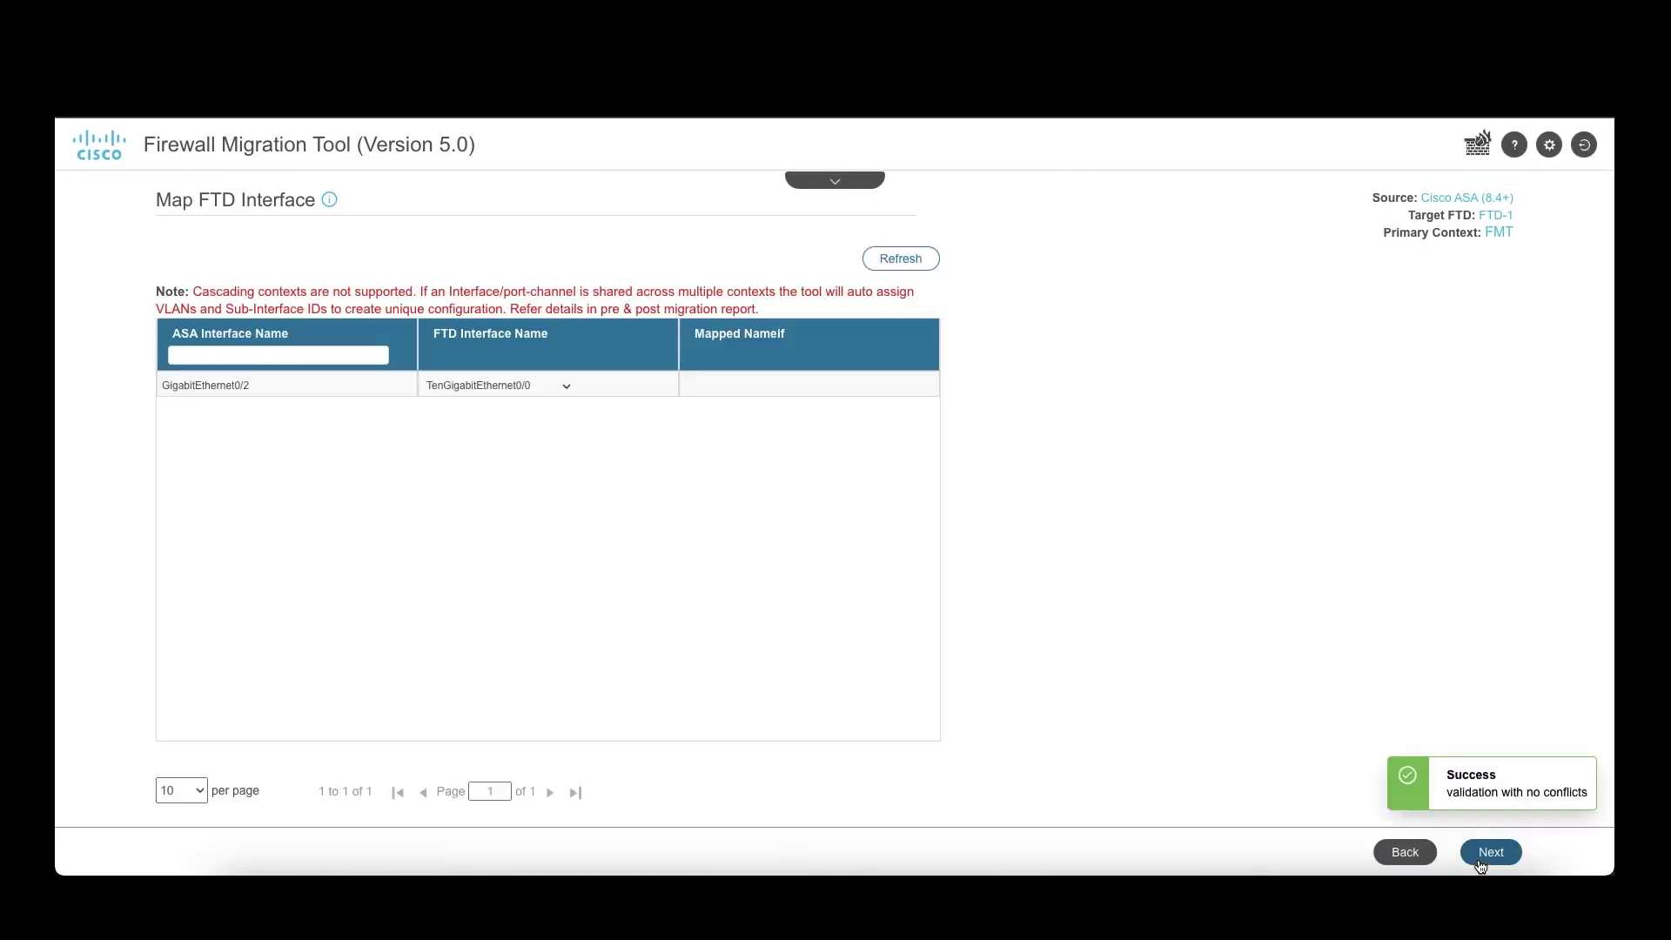
{"action": "left_click", "coordinate": [1488, 853]}
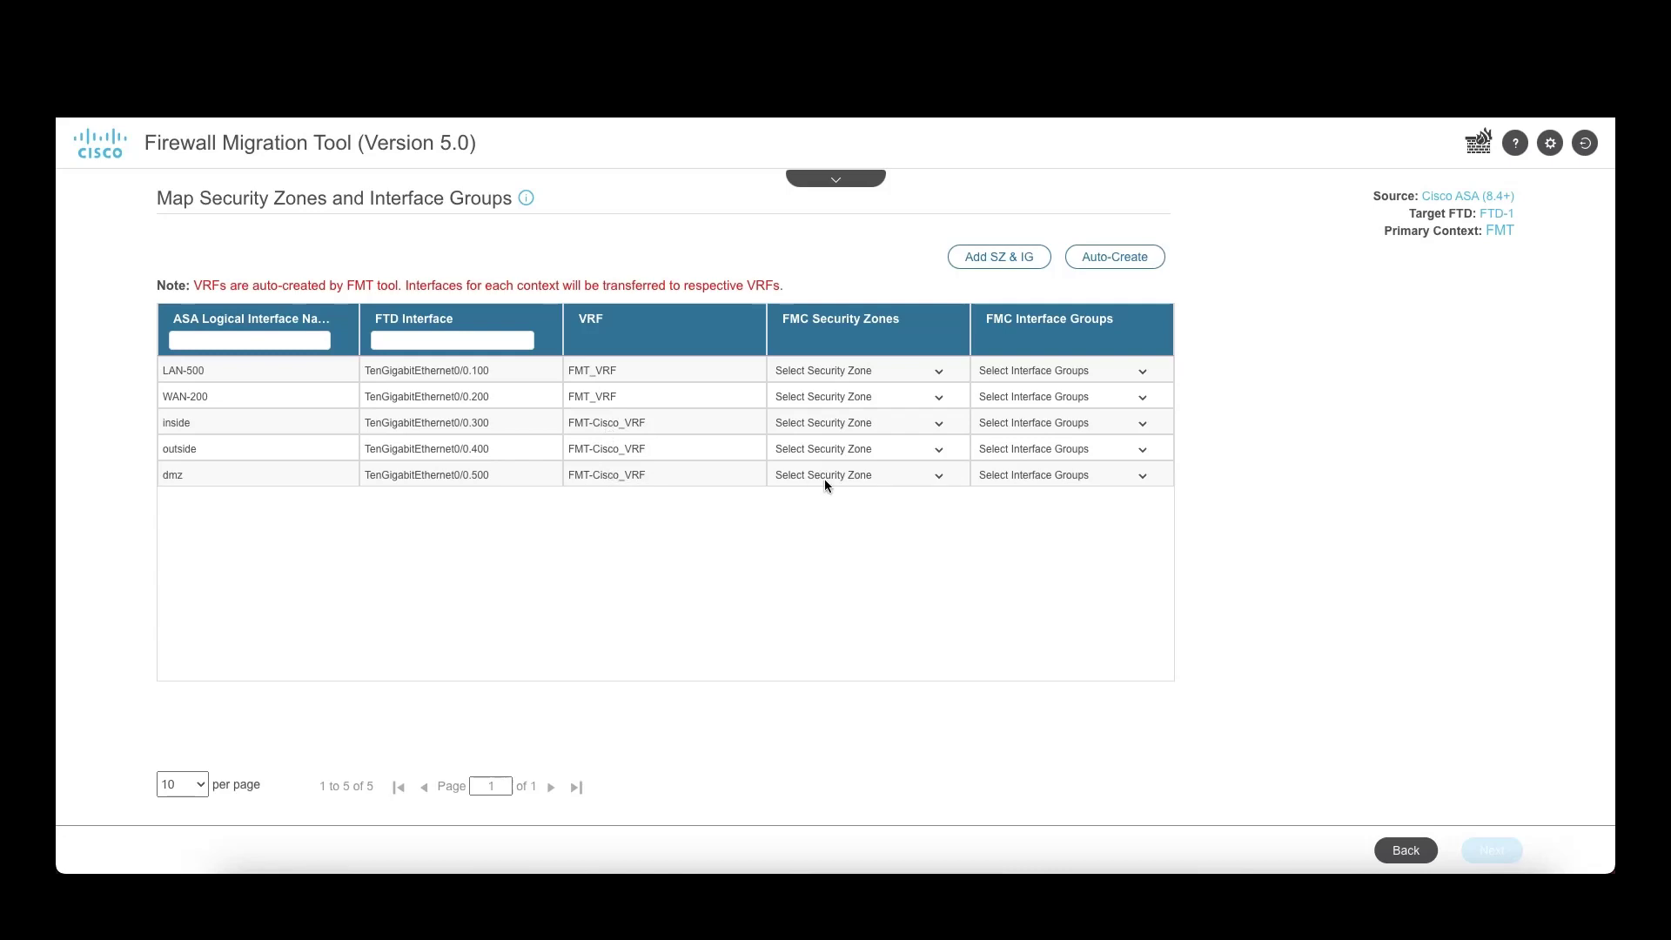
Step: Auto-create security zones and interface groups, such as dmz and dmz_ig, for all five interfaces
{"action": "left_click", "coordinate": [1115, 256]}
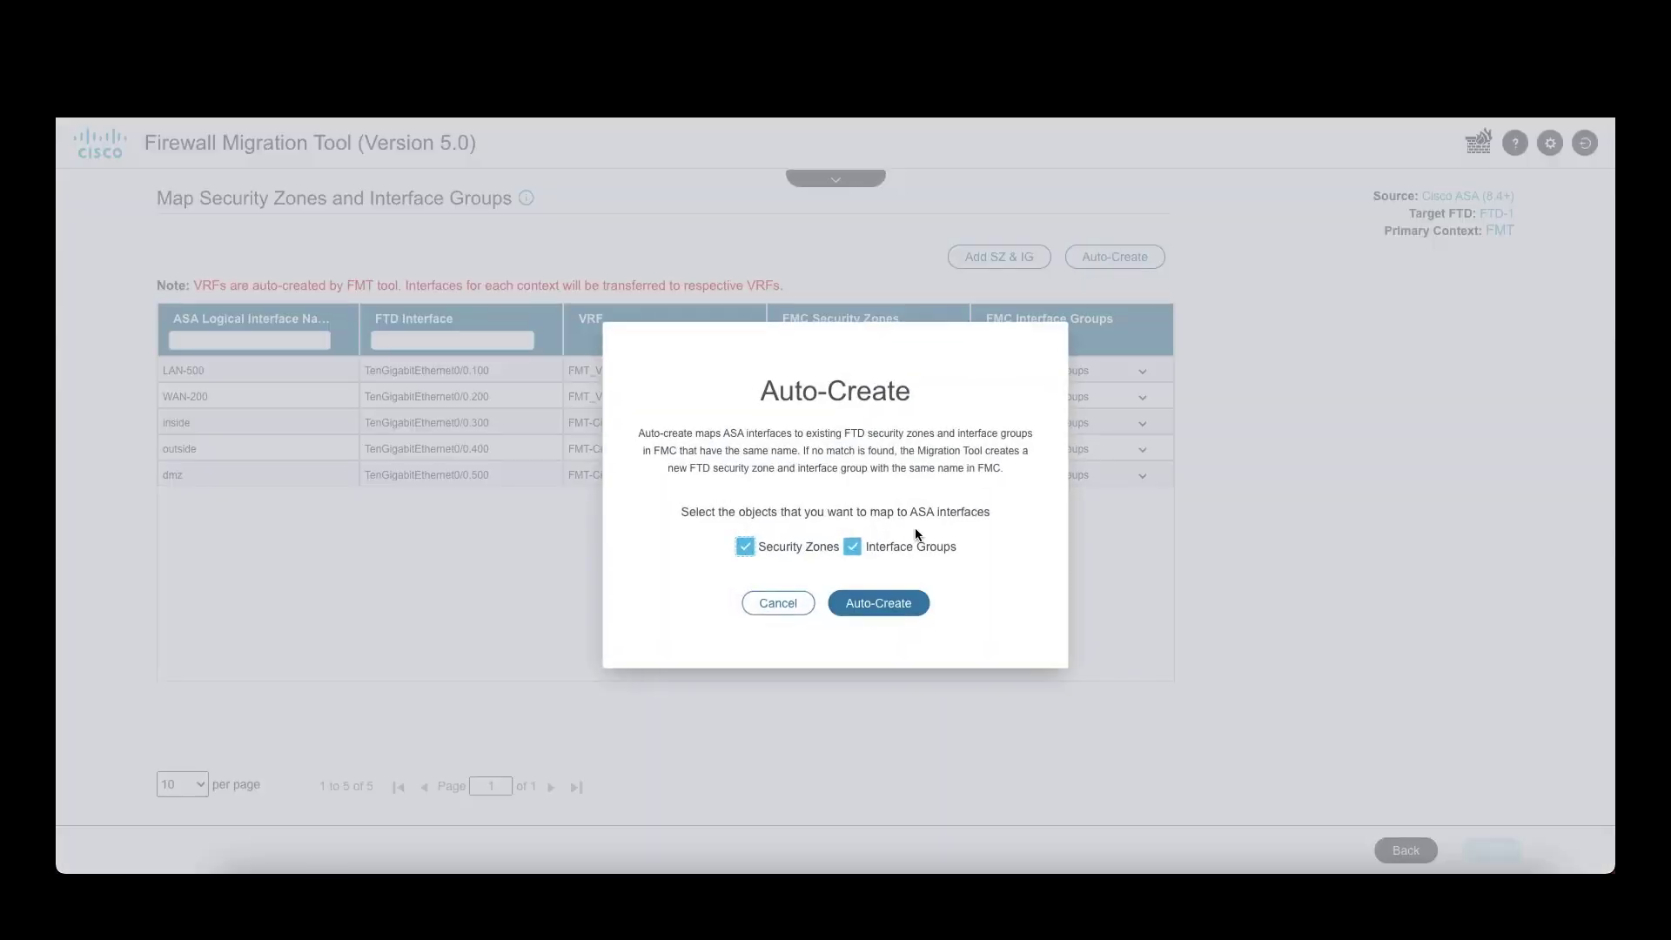
{"action": "left_click", "coordinate": [858, 608]}
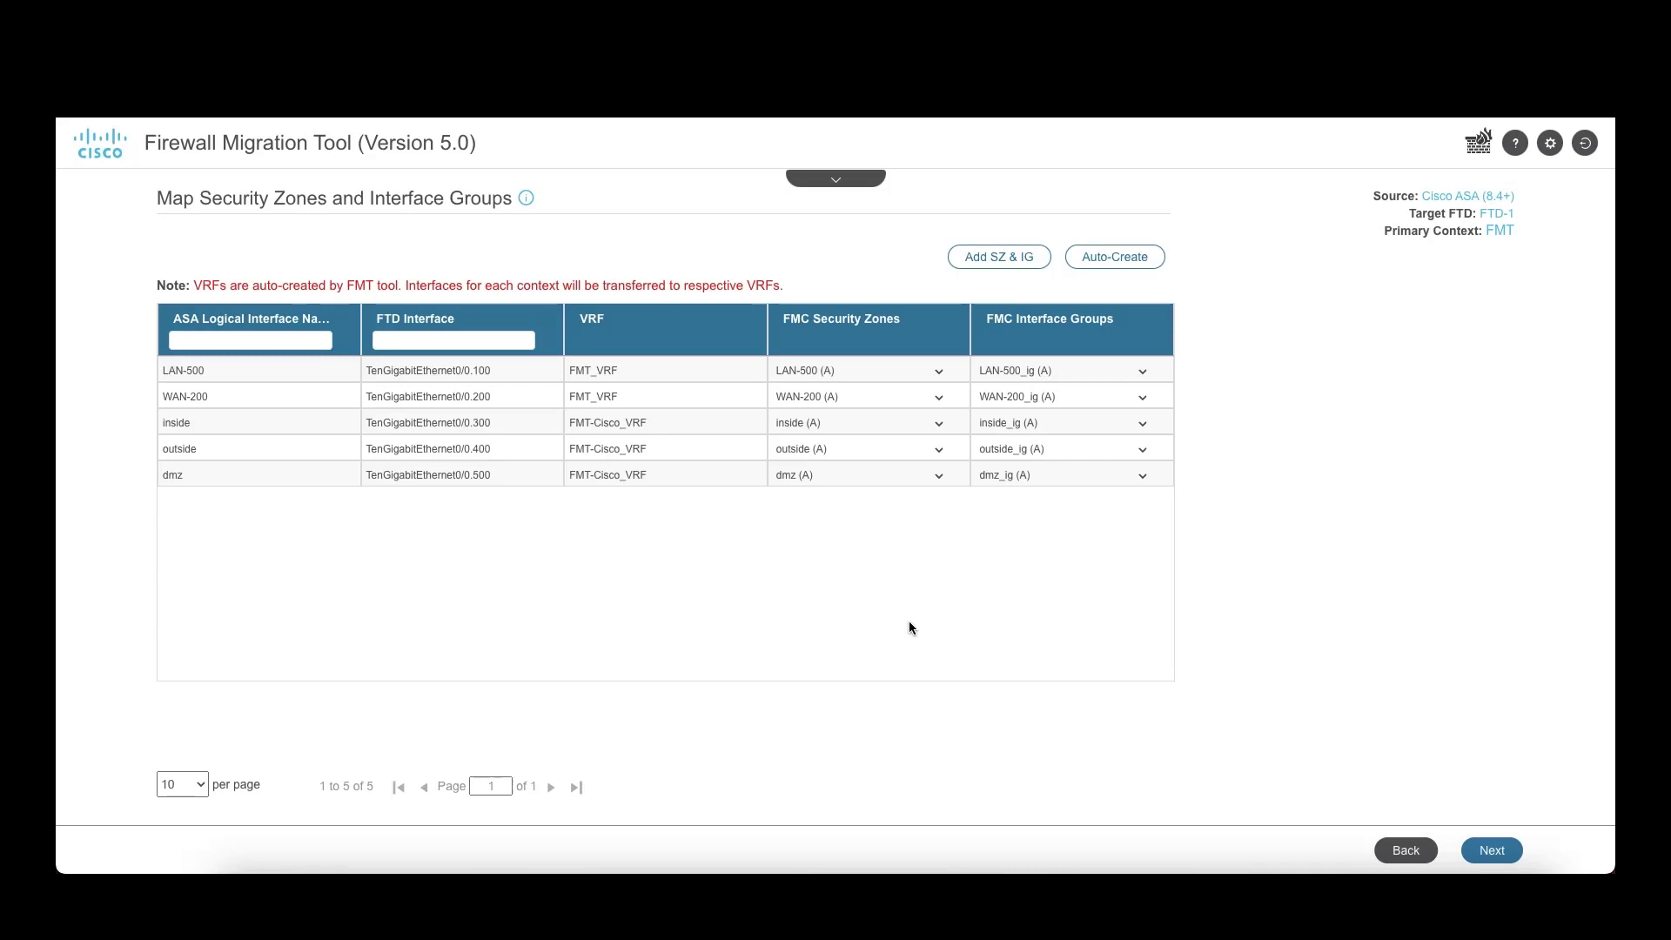
Step: On the review page, show the Routes tab listing the six static routes
{"action": "left_click", "coordinate": [1519, 854]}
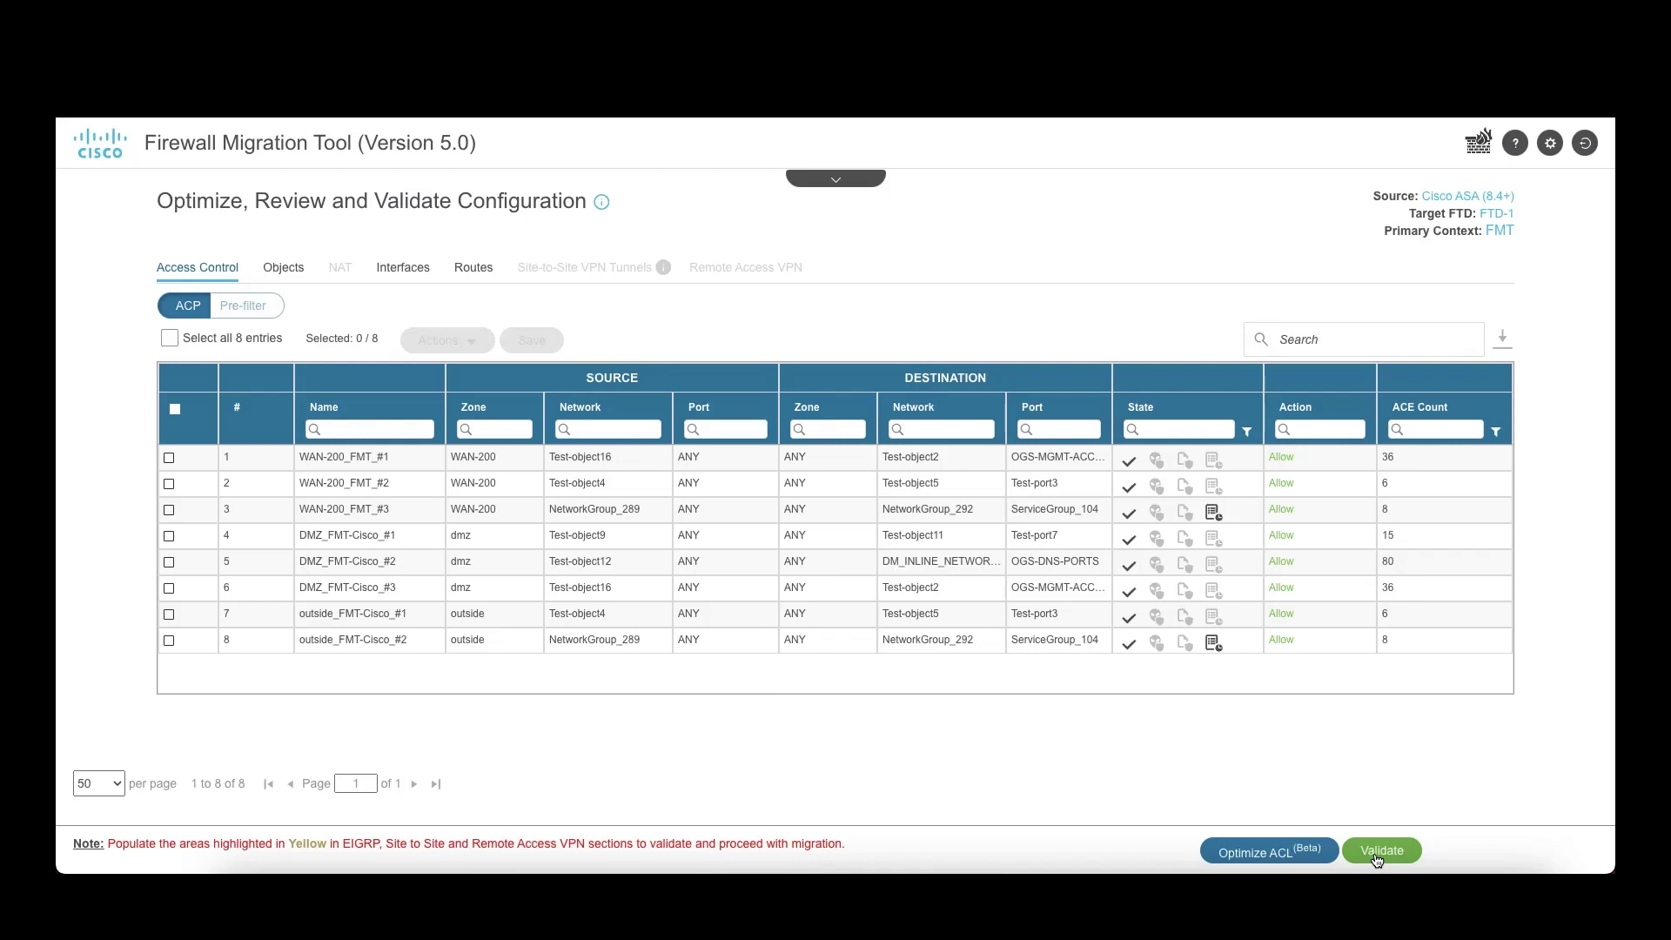
{"action": "left_click", "coordinate": [473, 272]}
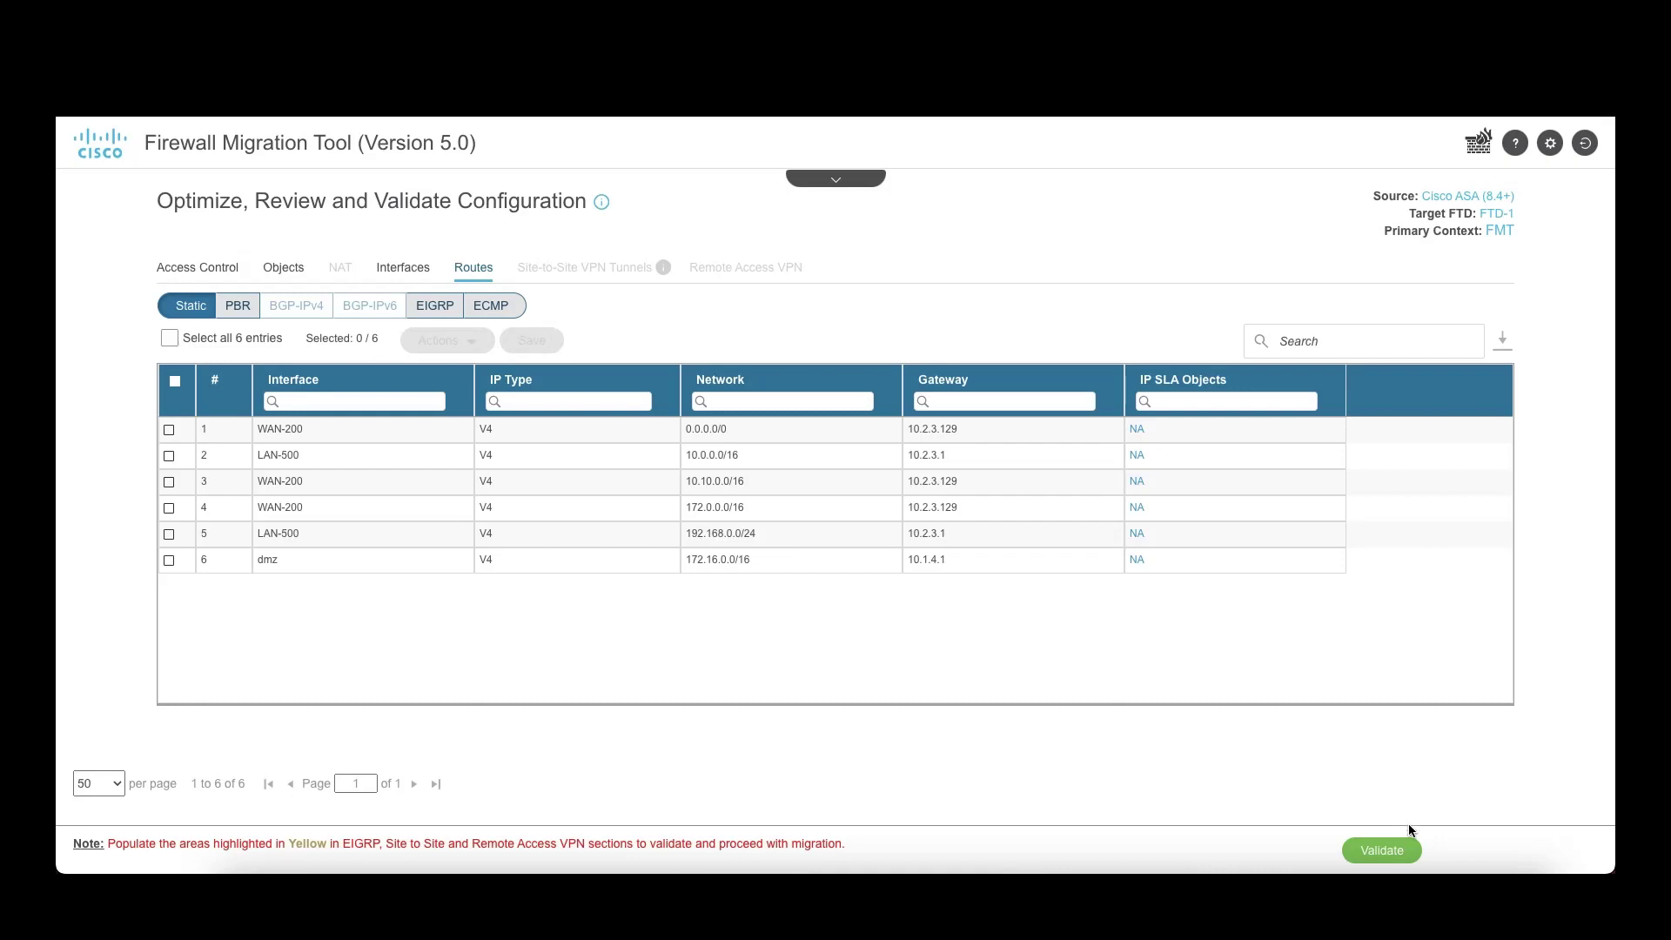
Step: Validate the configuration without conflicts and push it to FTD-1 on FMC
{"action": "left_click", "coordinate": [1377, 845]}
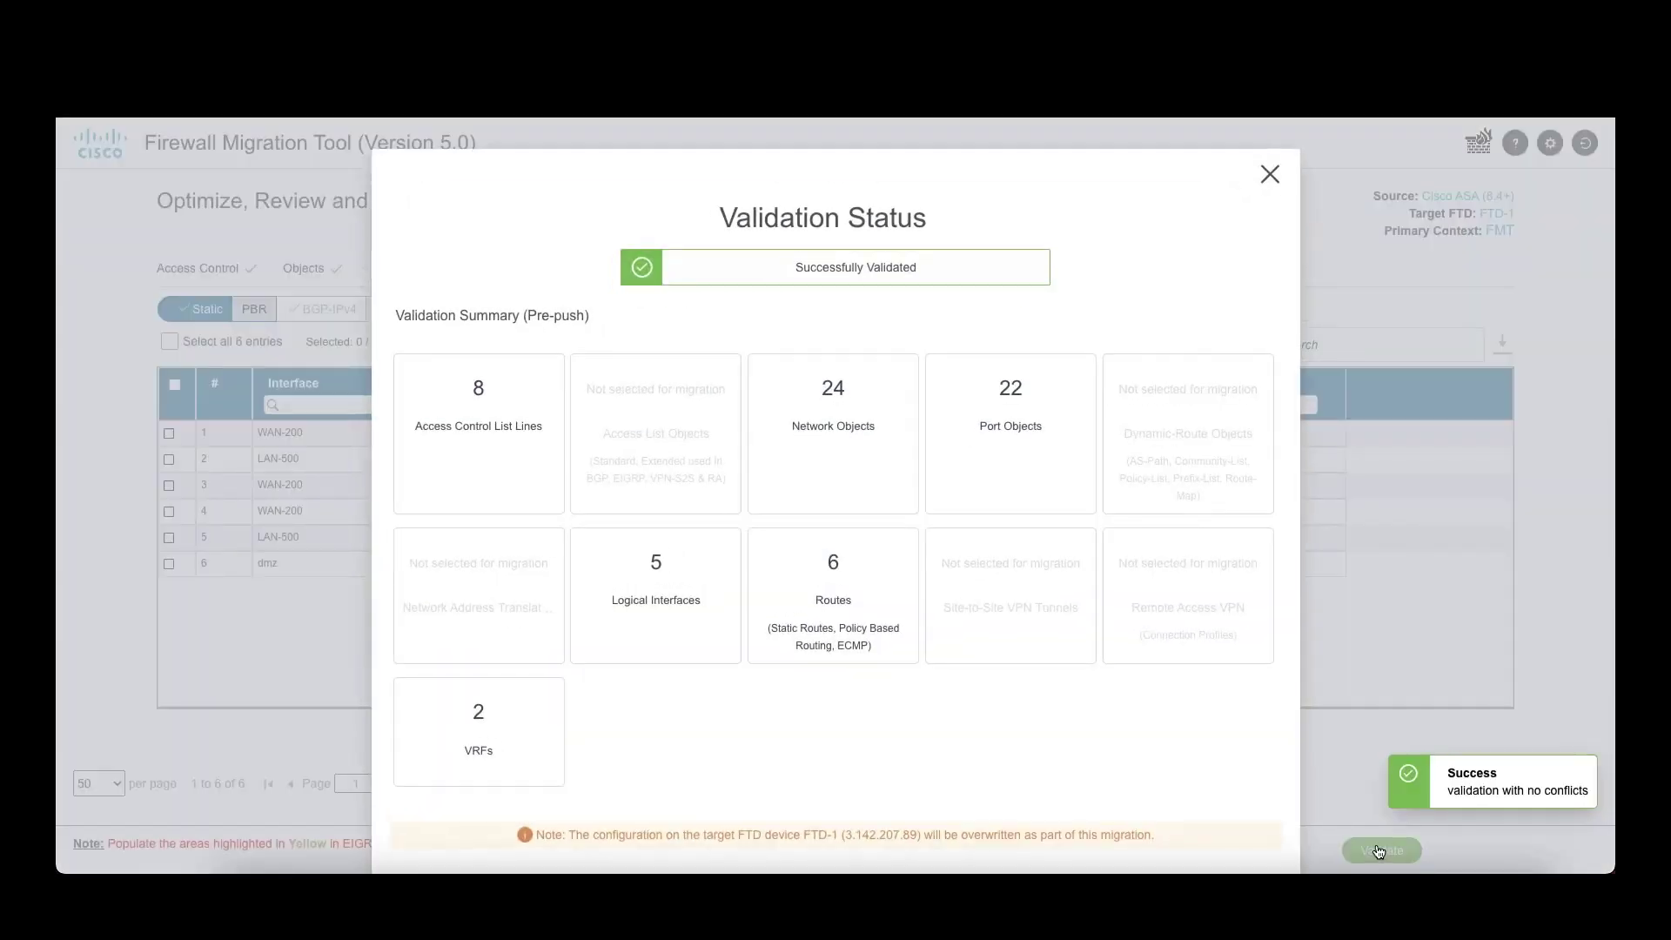
{"action": "scroll", "coordinate": [1378, 850], "scroll_direction": "down", "scroll_amount": 2}
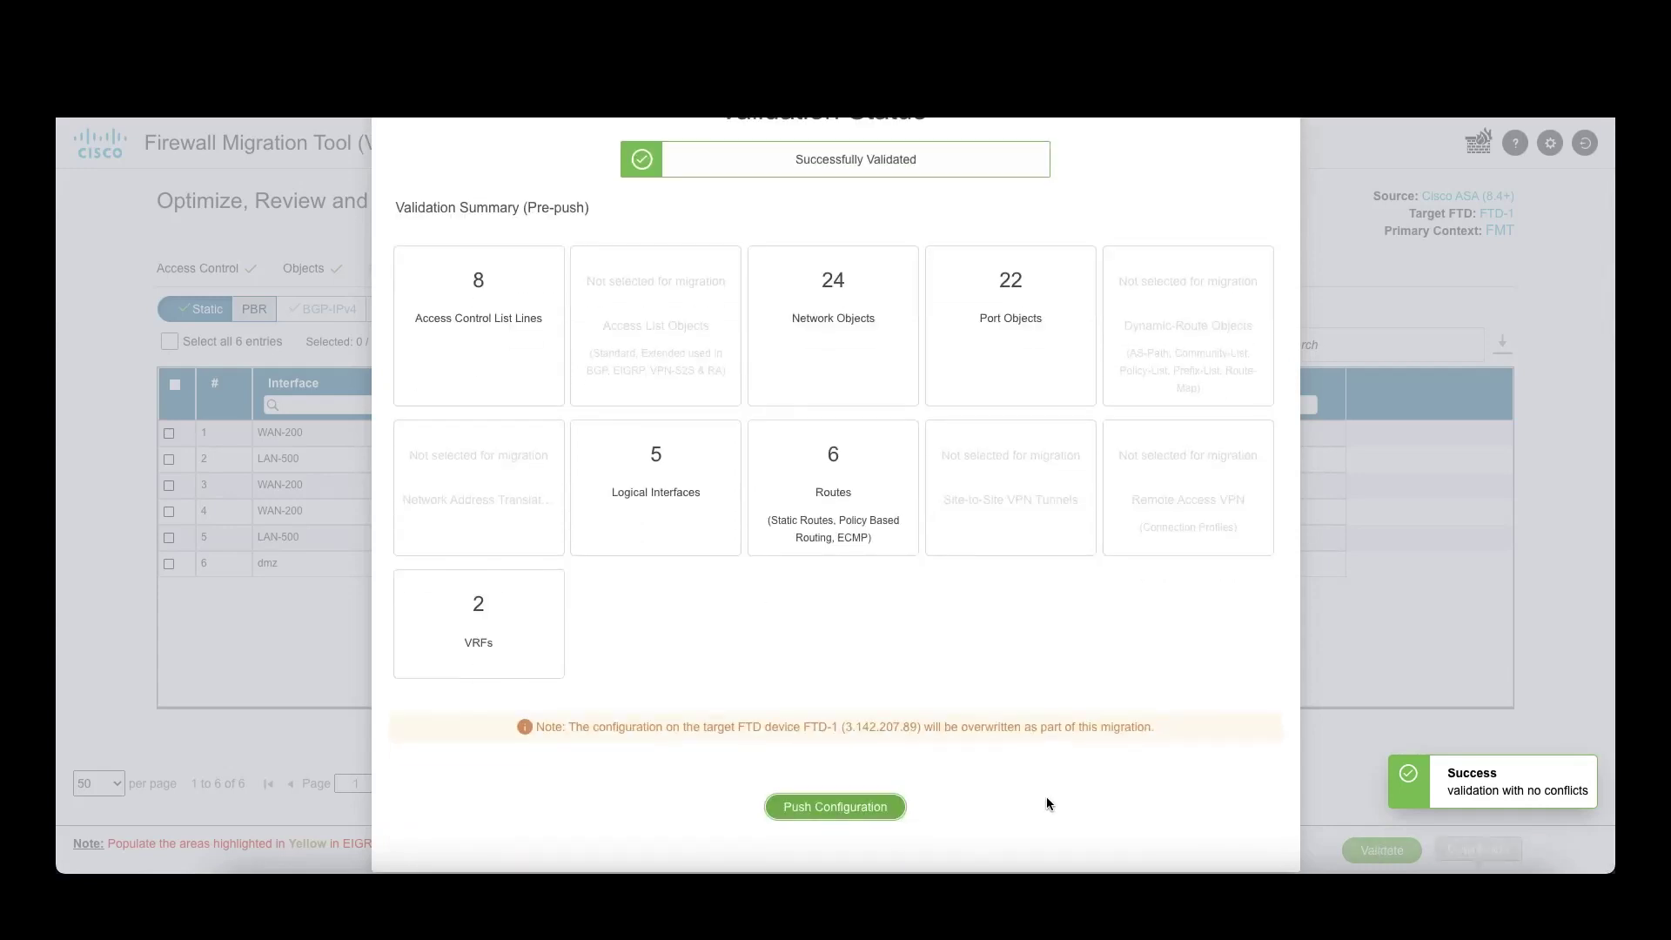
{"action": "left_click", "coordinate": [872, 809]}
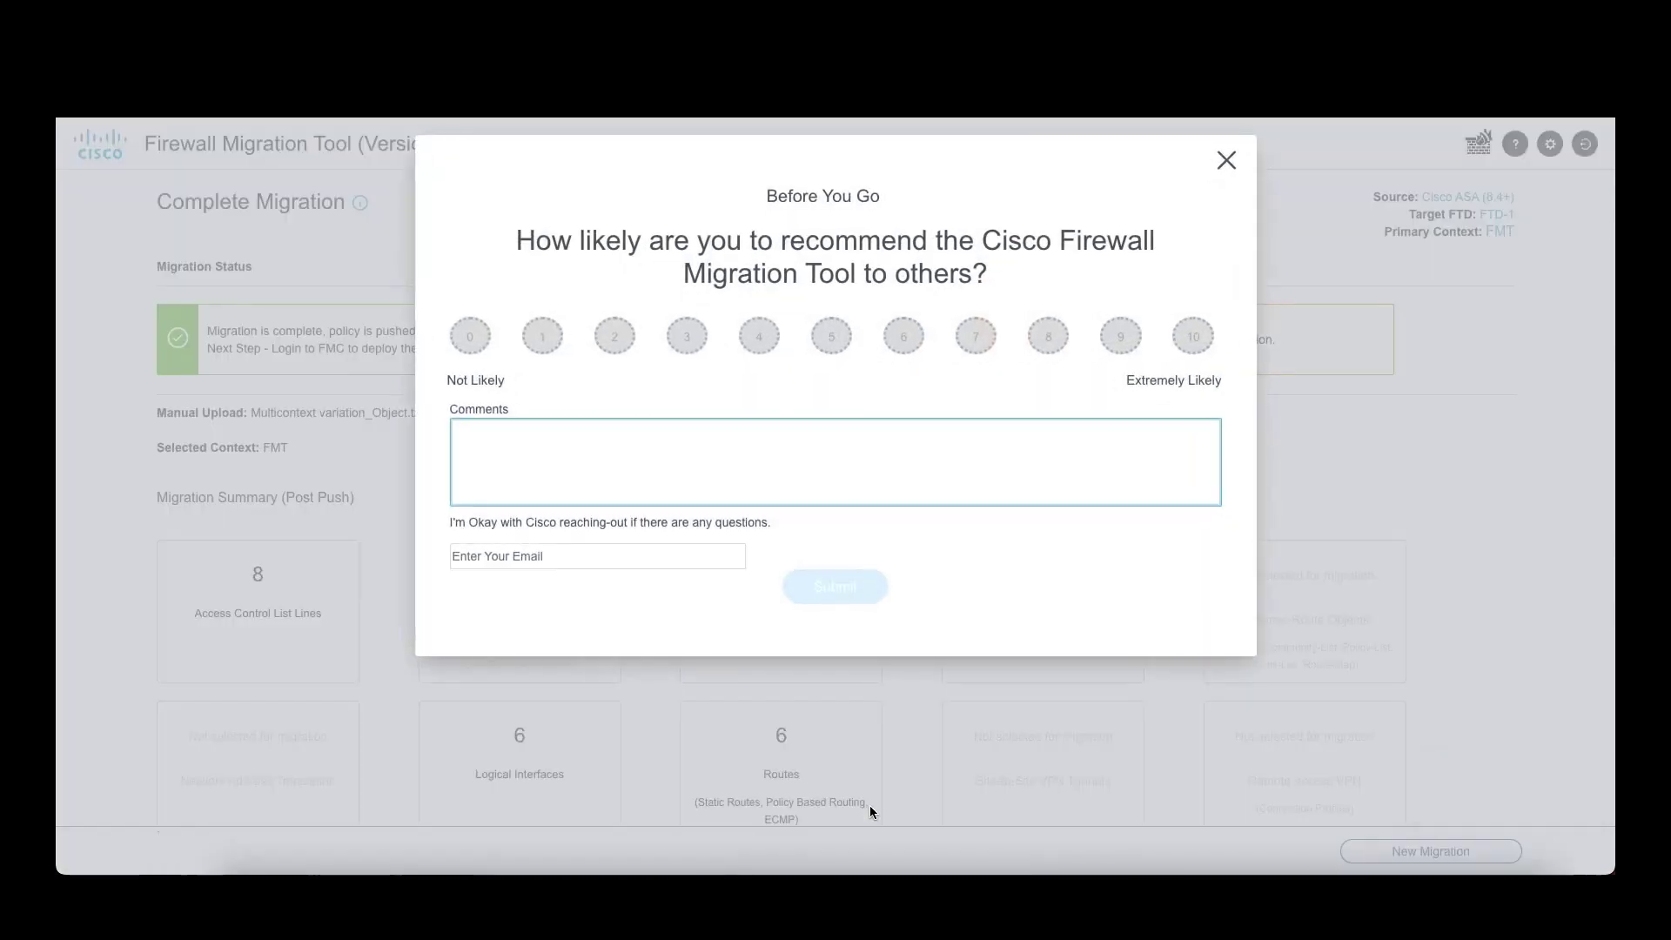
Step: Rate the tool 10 in the feedback survey and submit it
{"action": "left_click", "coordinate": [1200, 332]}
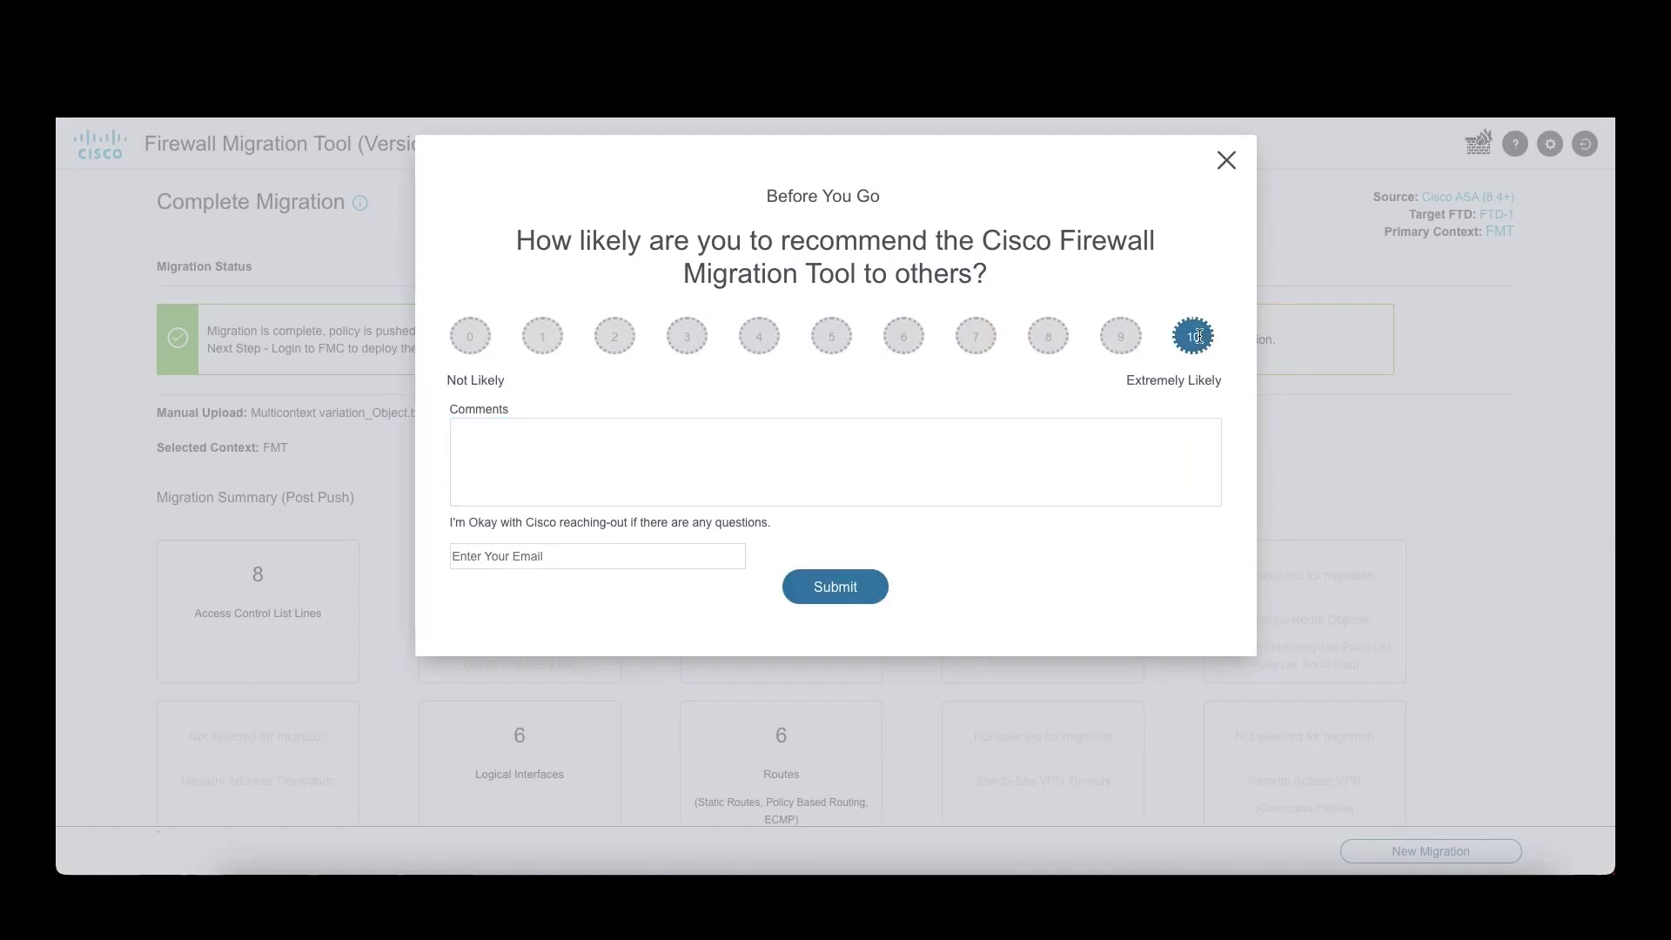
{"action": "left_click", "coordinate": [833, 589]}
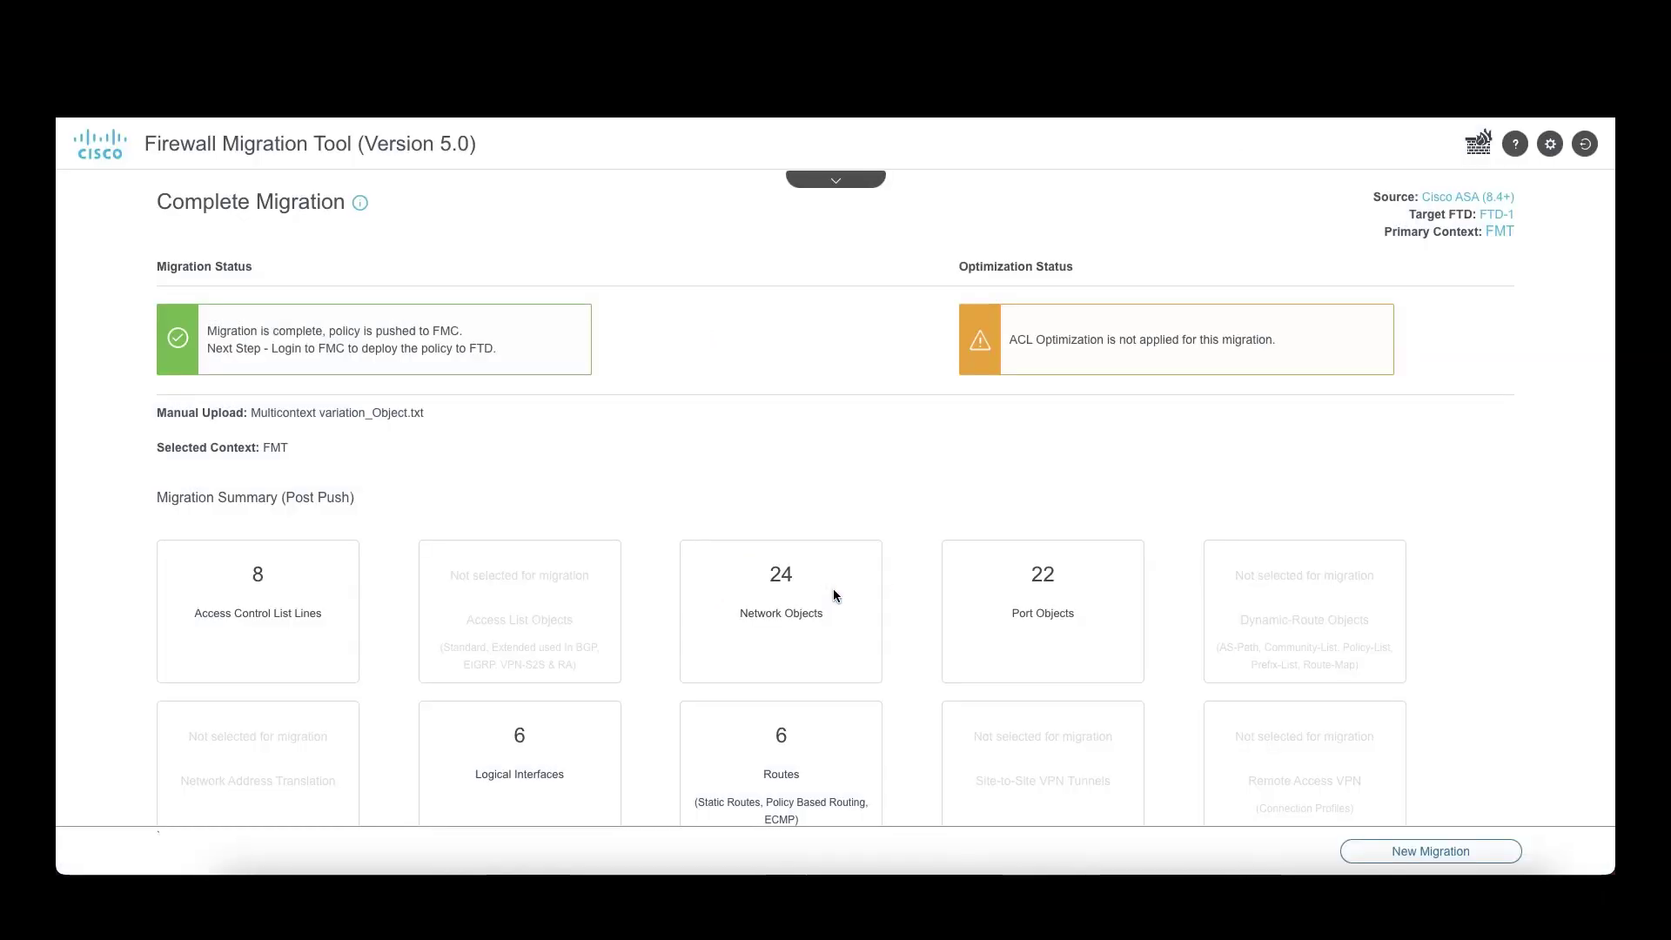
{"action": "scroll", "coordinate": [833, 589], "scroll_direction": "down", "scroll_amount": 3}
Step: Download the post-migration HTML report and read through it, confirming no errors
{"action": "left_click", "coordinate": [607, 773]}
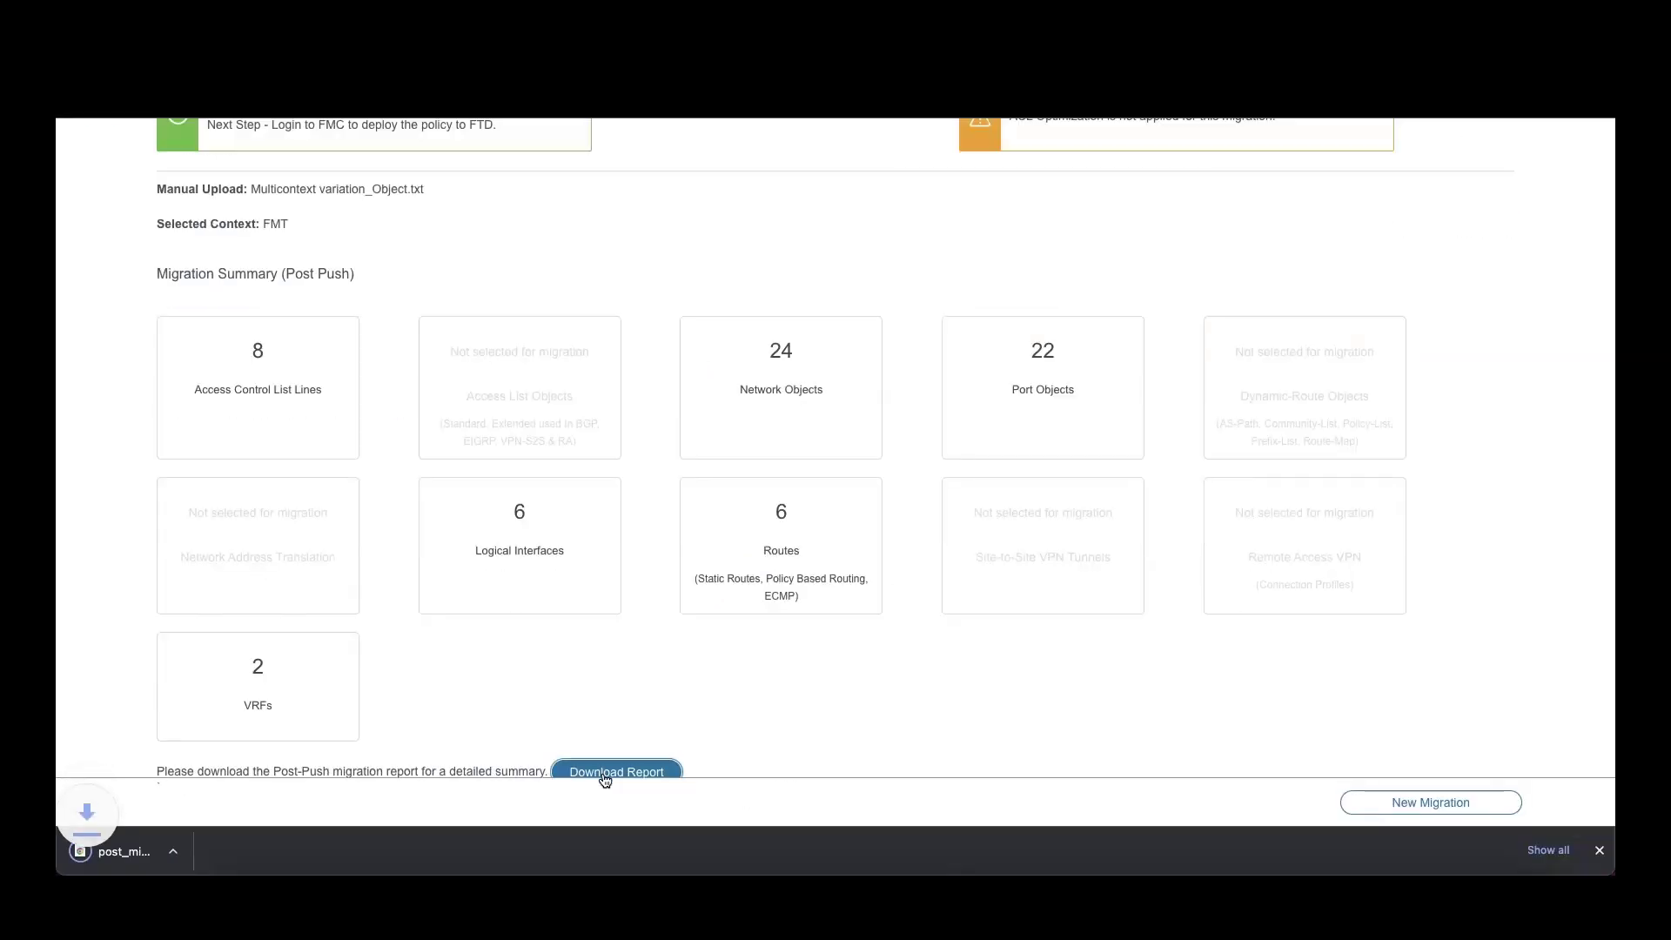
{"action": "scroll", "coordinate": [741, 679], "scroll_direction": "down", "scroll_amount": 1}
{"action": "left_click", "coordinate": [179, 851]}
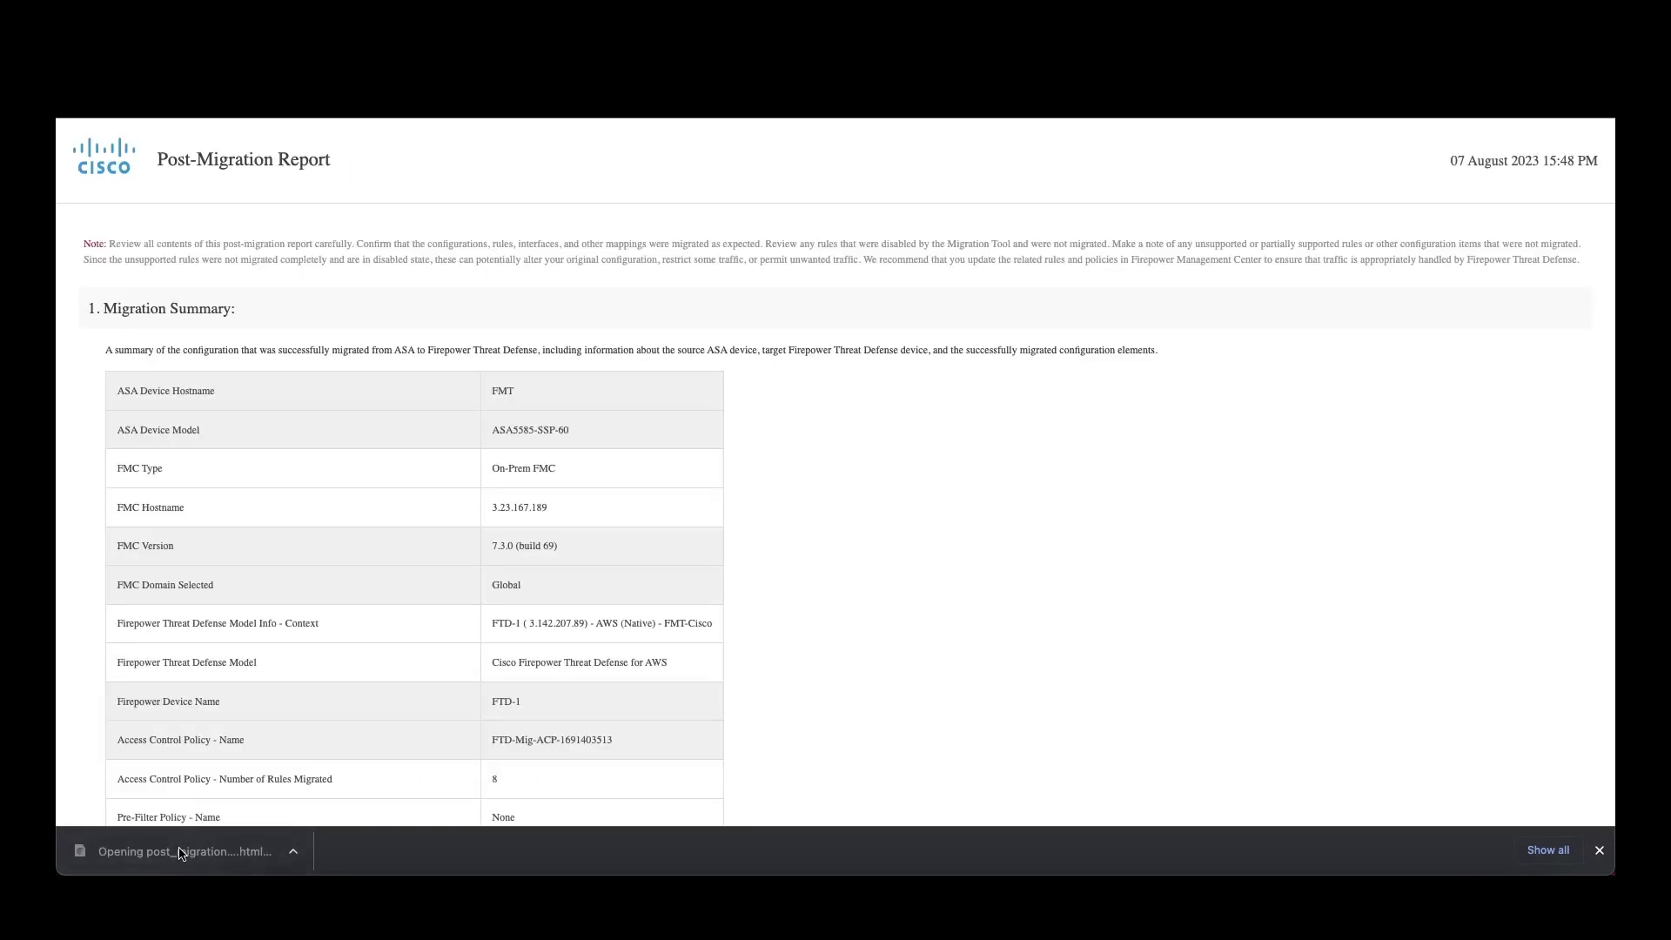
{"action": "scroll", "coordinate": [803, 609], "scroll_direction": "down", "scroll_amount": 3}
{"action": "scroll", "coordinate": [802, 616], "scroll_direction": "down", "scroll_amount": 5}
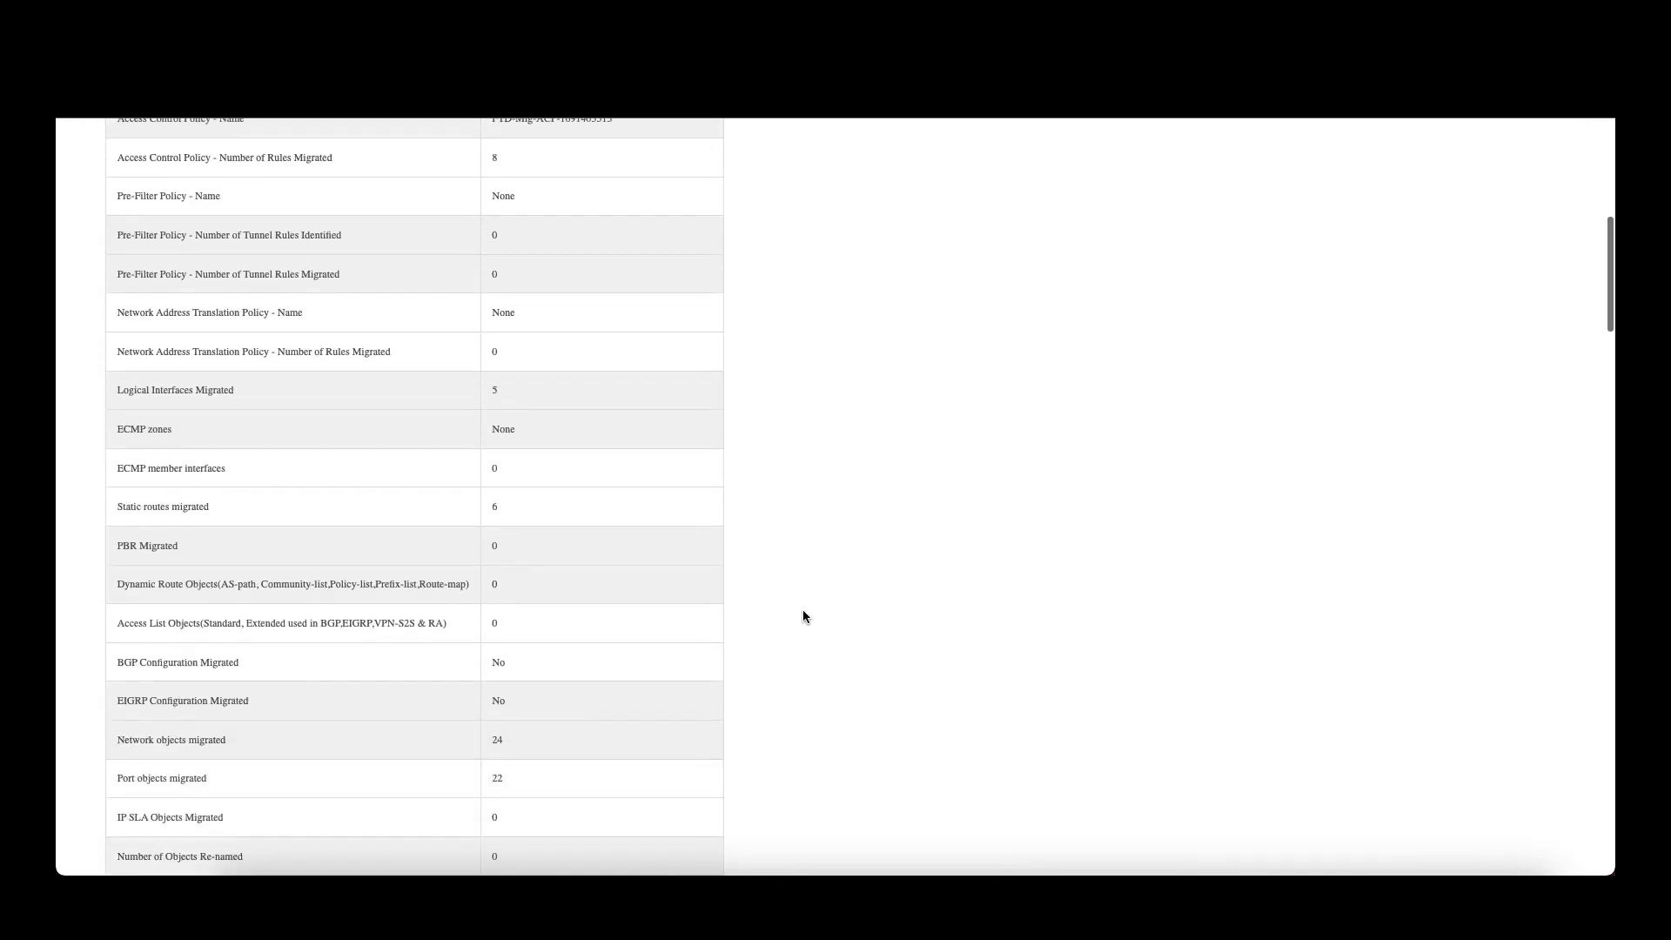
{"action": "scroll", "coordinate": [802, 616], "scroll_direction": "down", "scroll_amount": 6}
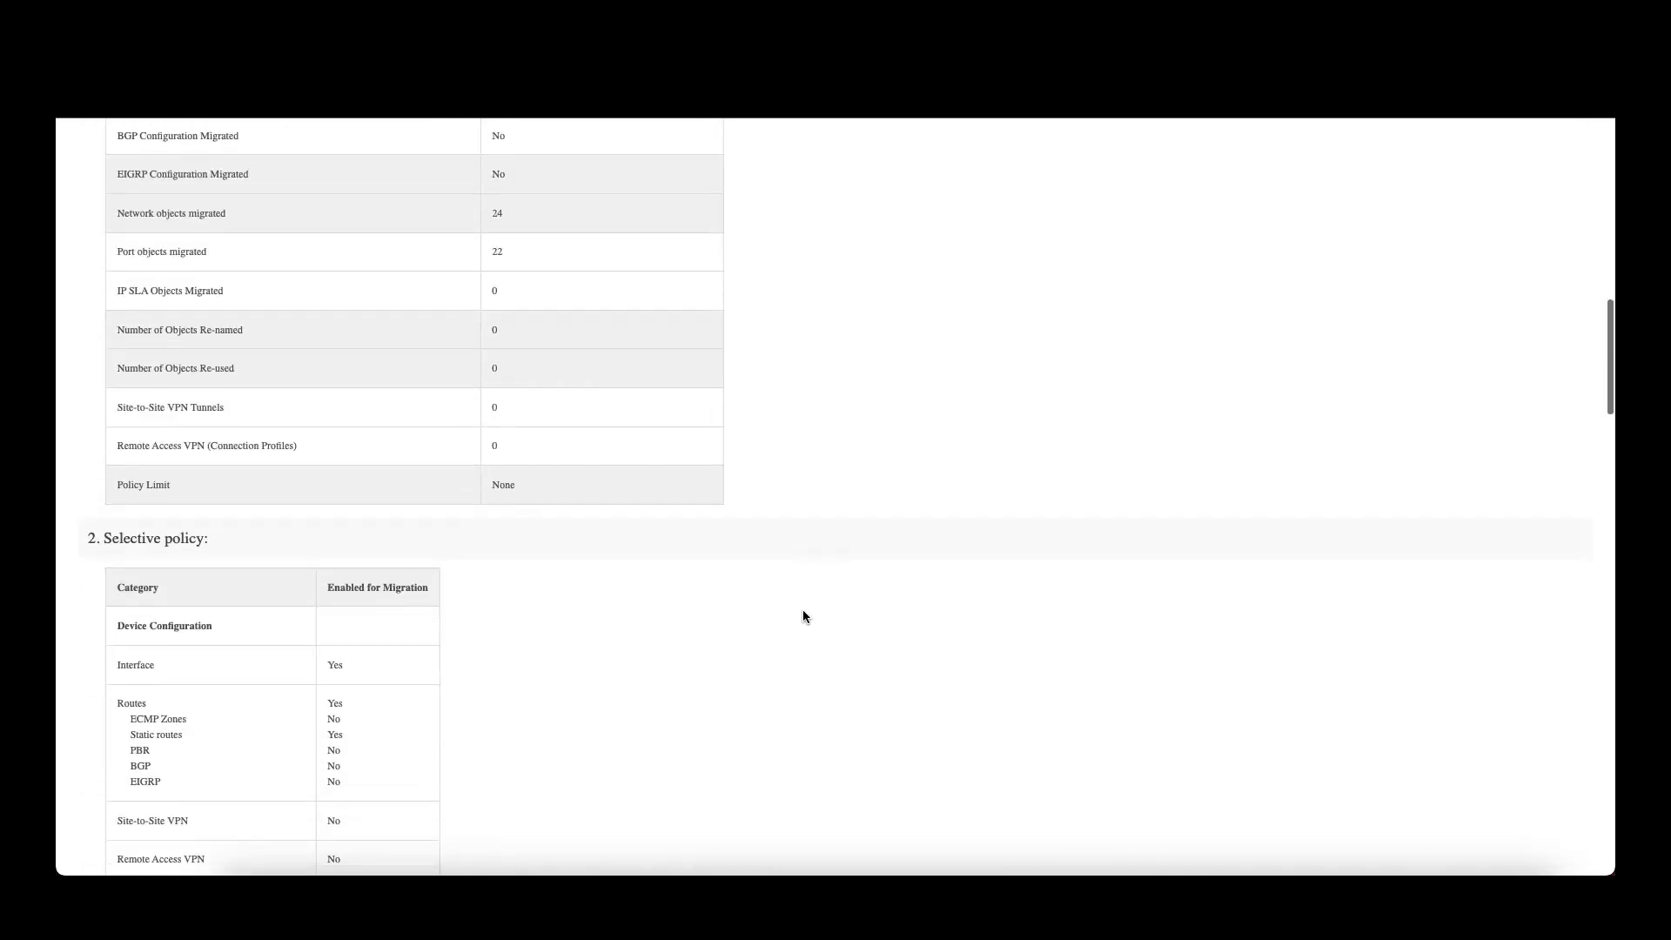
{"action": "scroll", "coordinate": [803, 616], "scroll_direction": "down", "scroll_amount": 2}
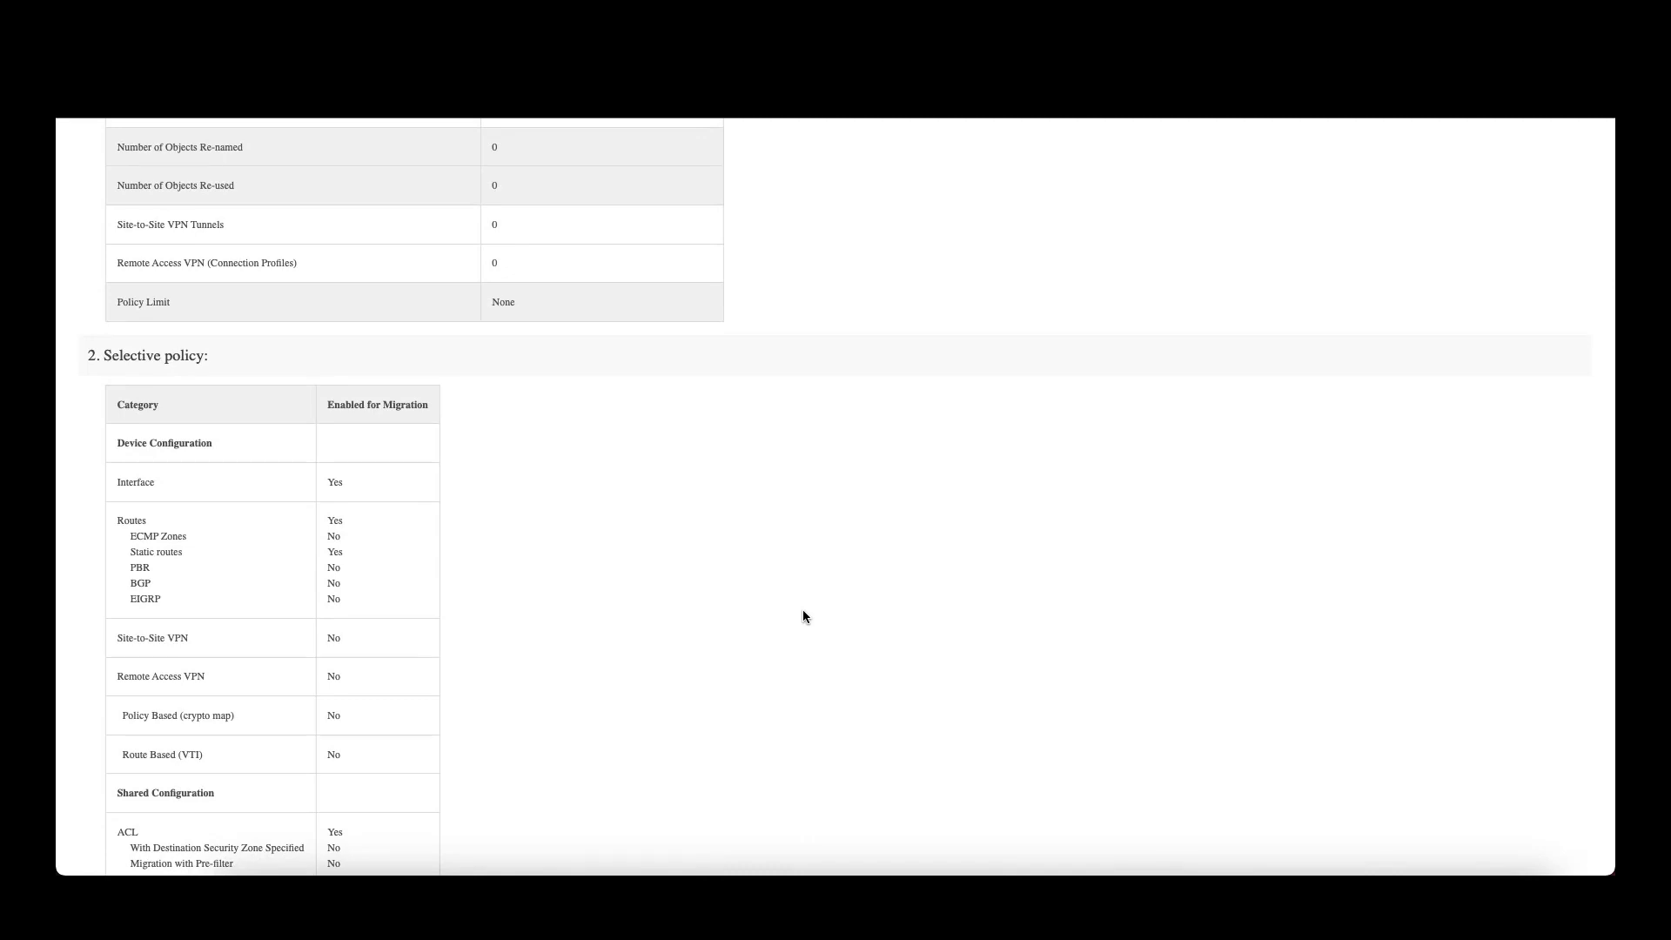
{"action": "scroll", "coordinate": [803, 616], "scroll_direction": "down", "scroll_amount": 7}
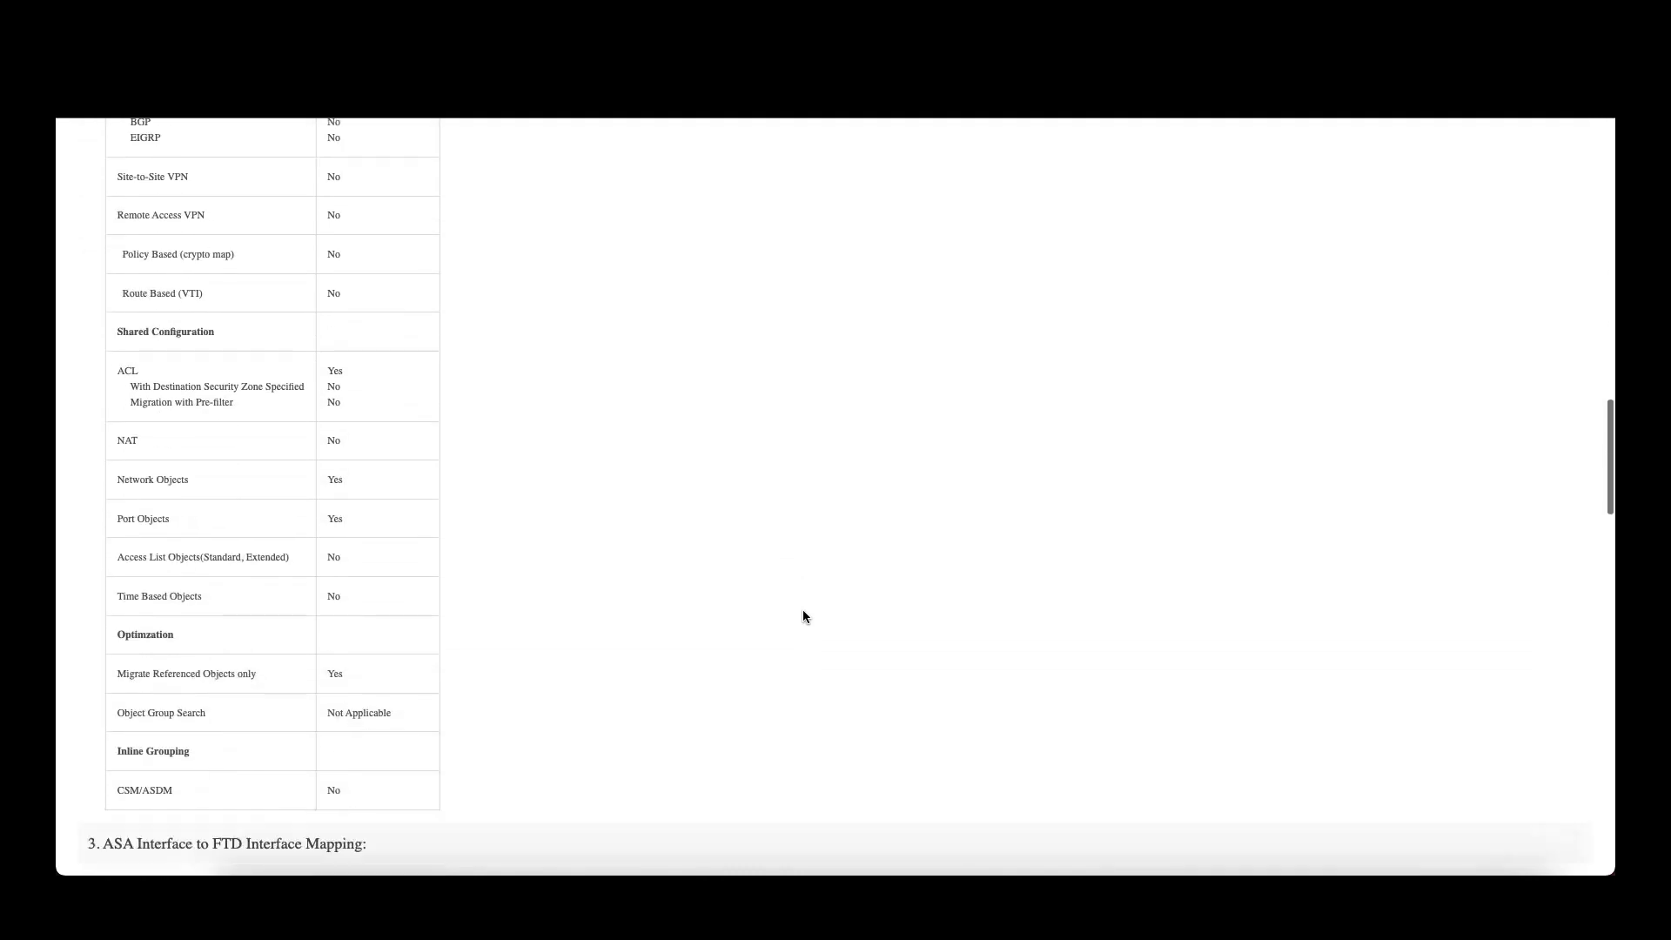
{"action": "scroll", "coordinate": [803, 616], "scroll_direction": "down", "scroll_amount": 14}
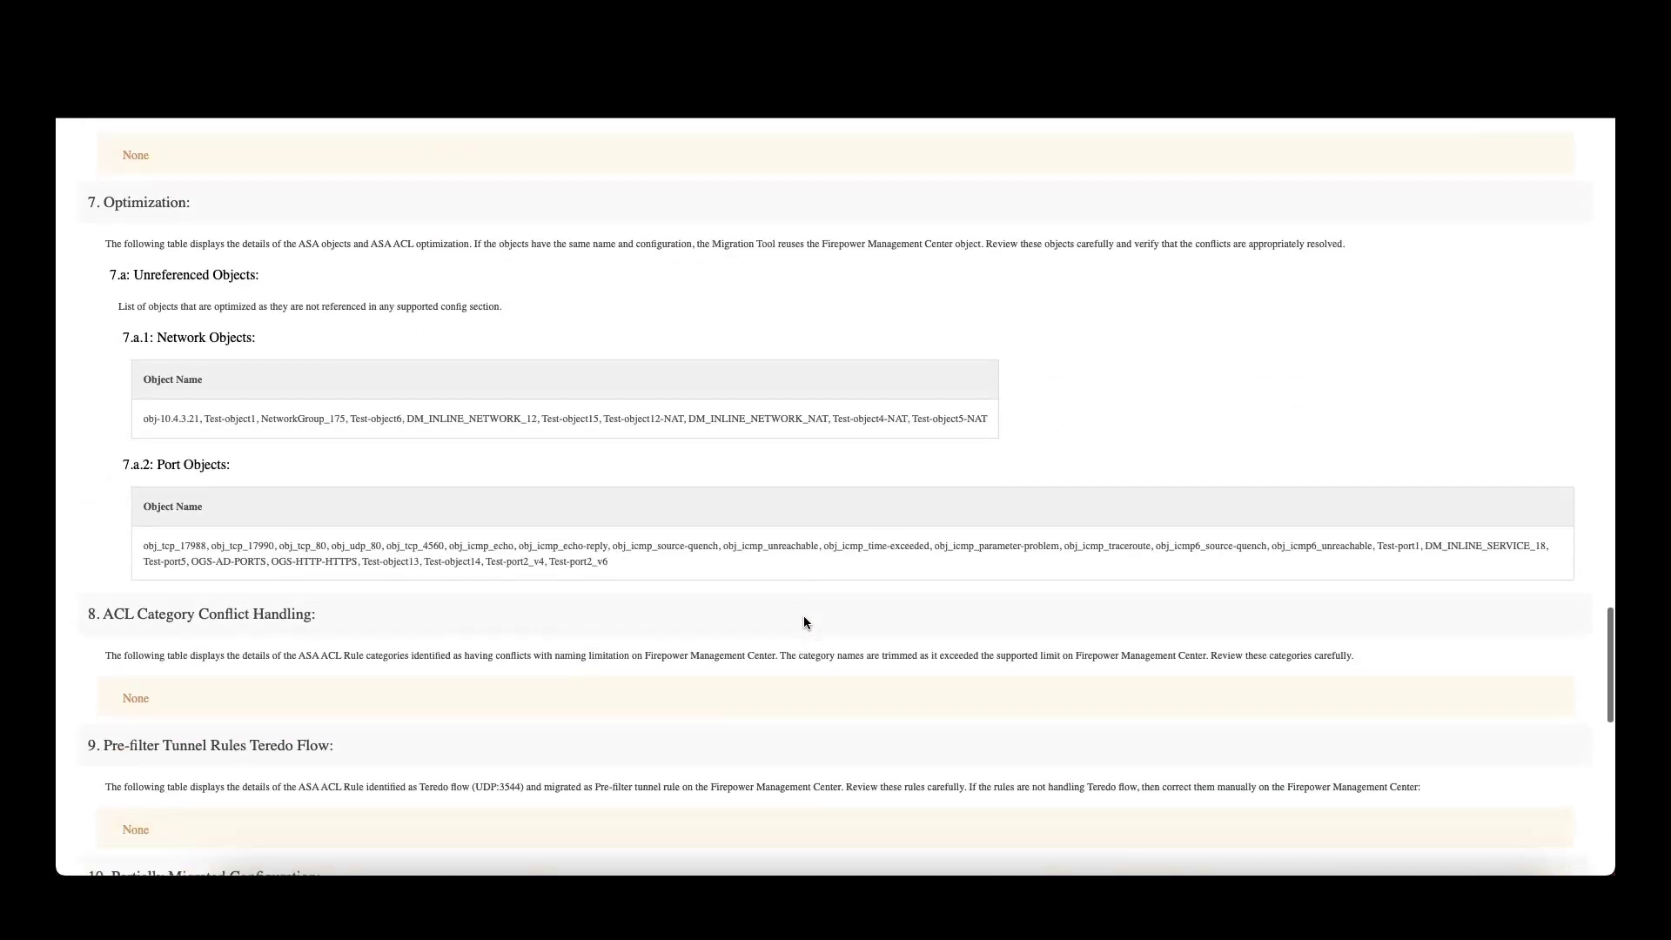
{"action": "scroll", "coordinate": [804, 620], "scroll_direction": "down", "scroll_amount": 6}
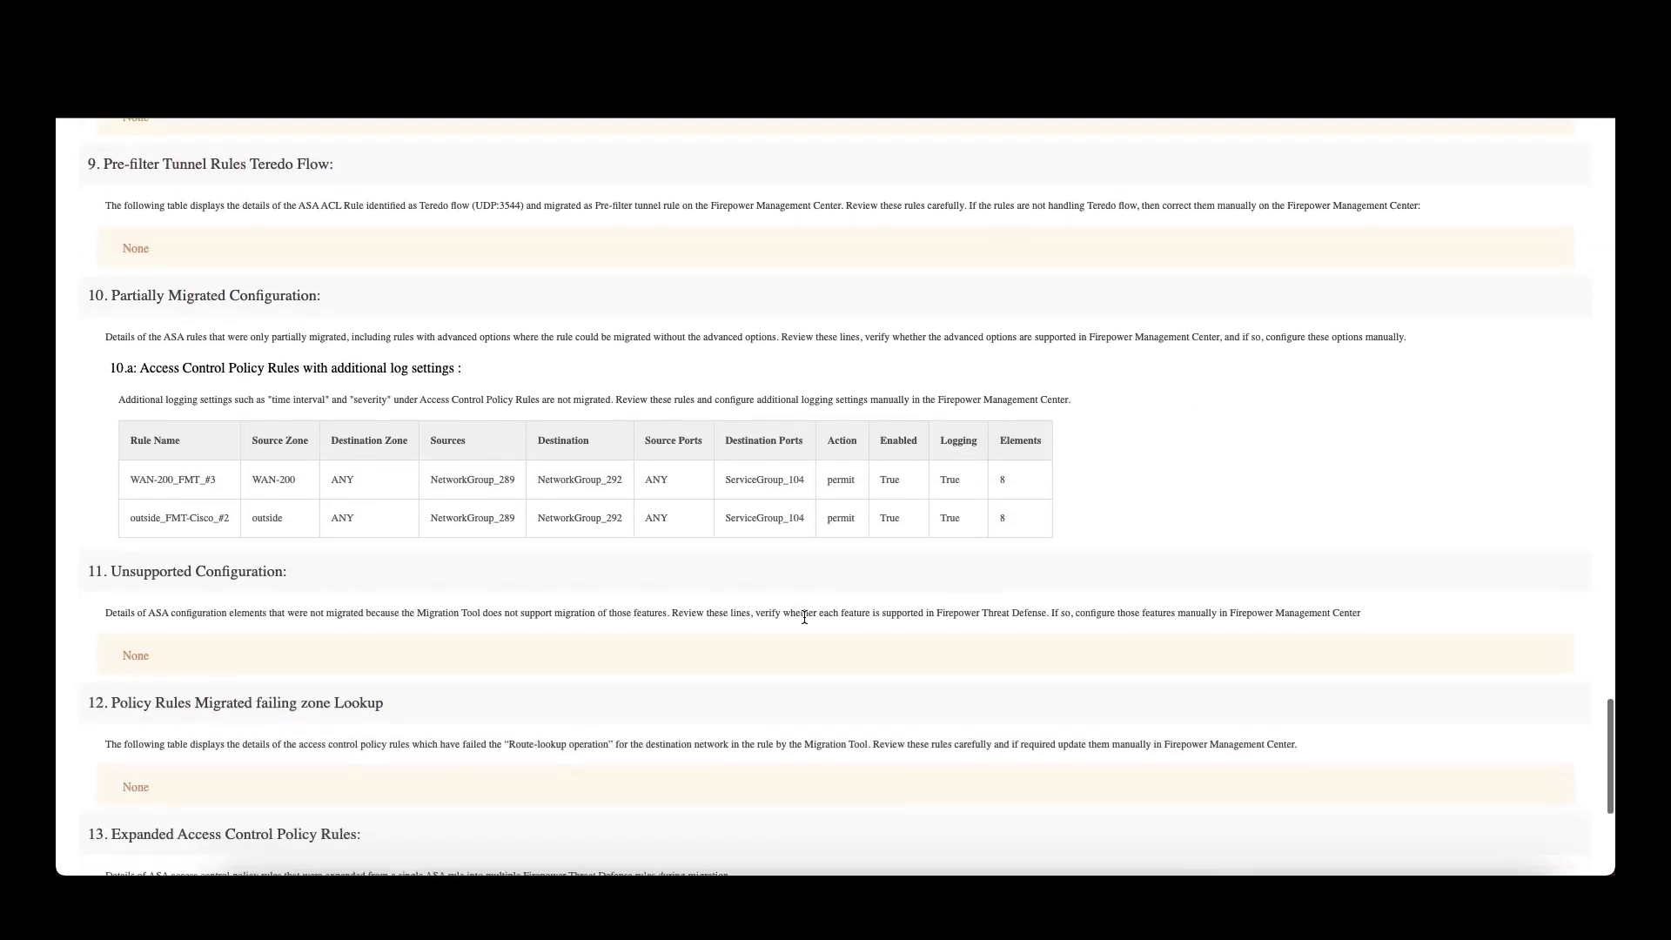
{"action": "scroll", "coordinate": [804, 617], "scroll_direction": "down", "scroll_amount": 4}
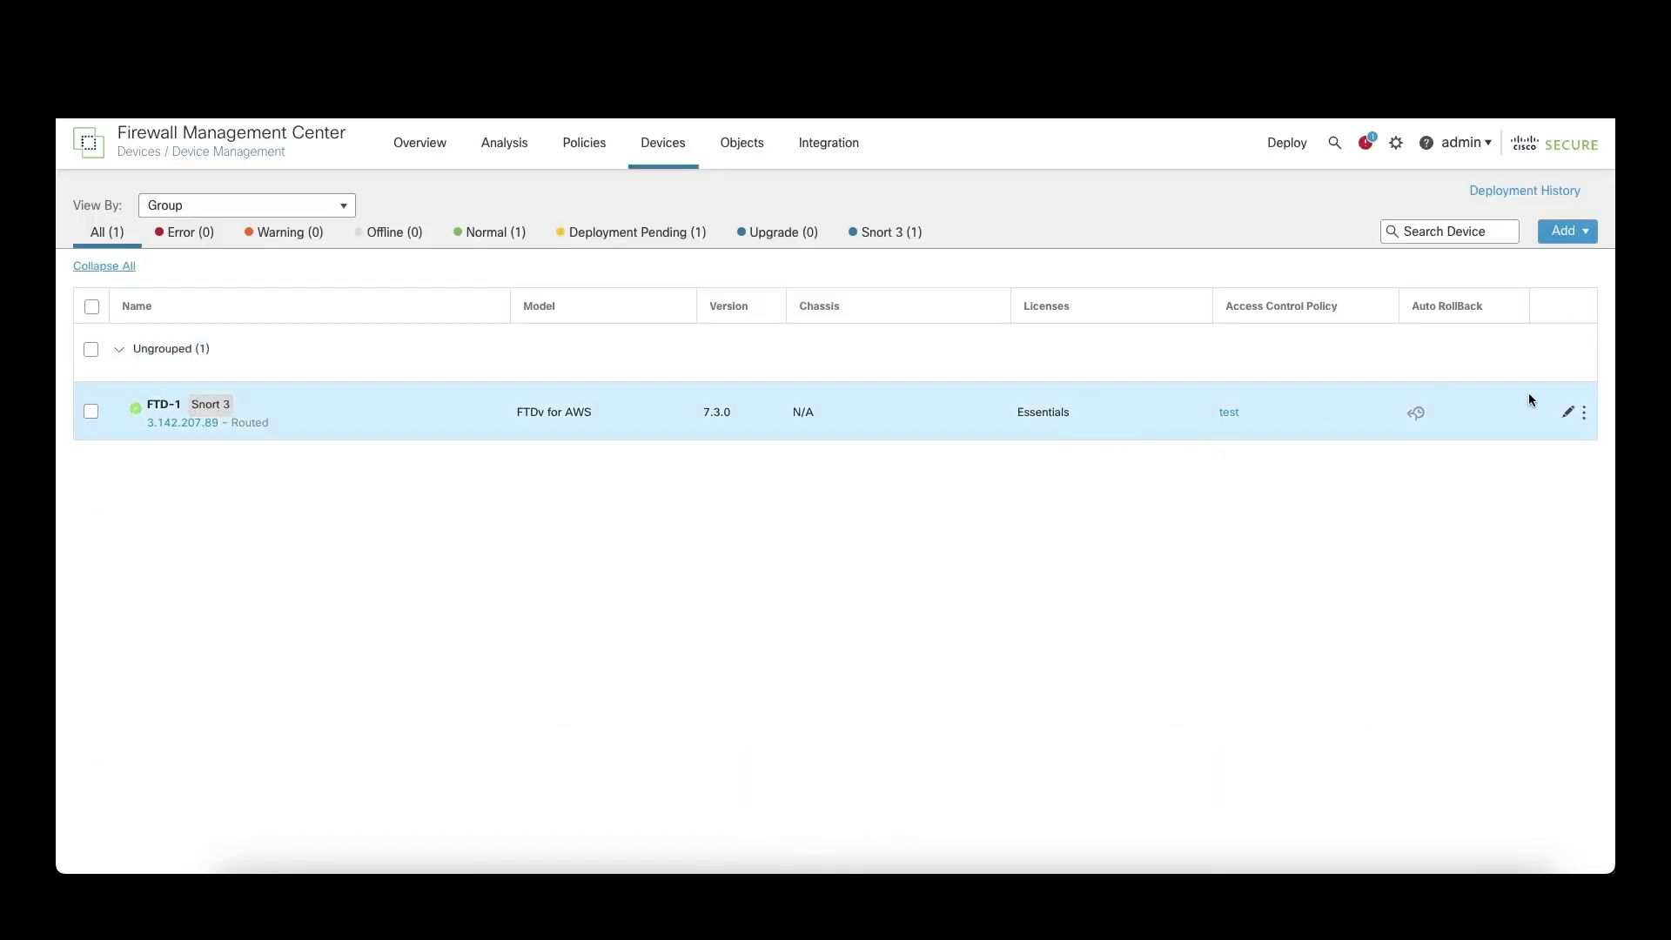
Step: Check FTD-1's migrated interfaces, then the single static route under FMT-Cisco_VRF
{"action": "left_click", "coordinate": [1567, 412]}
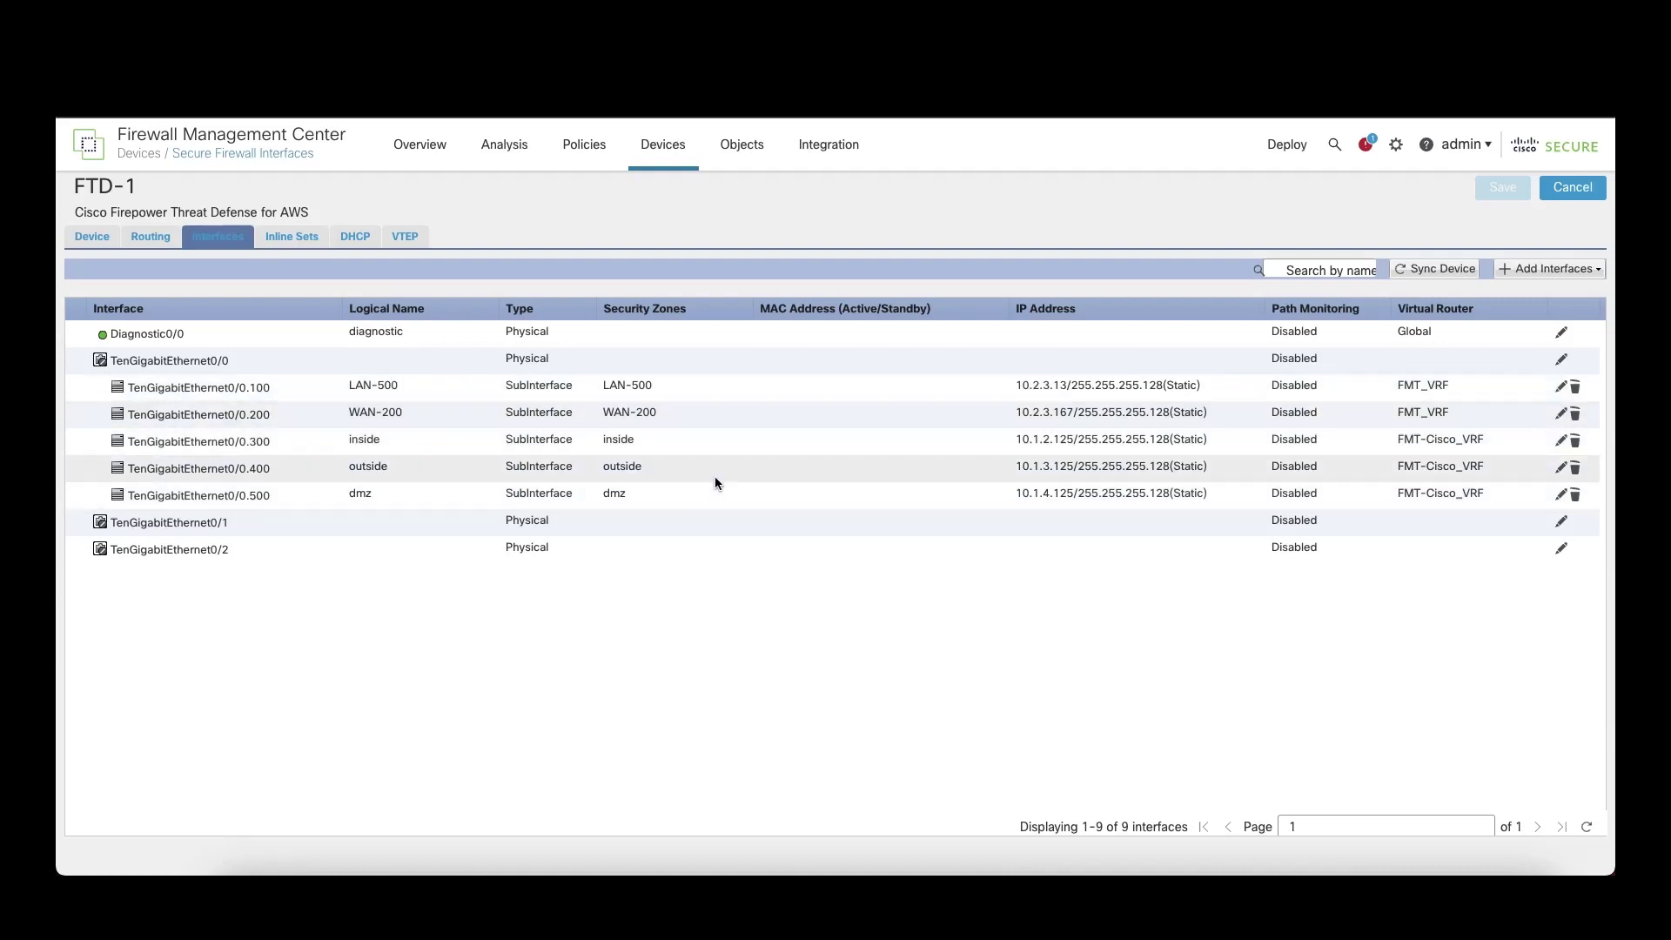
{"action": "left_click", "coordinate": [156, 255]}
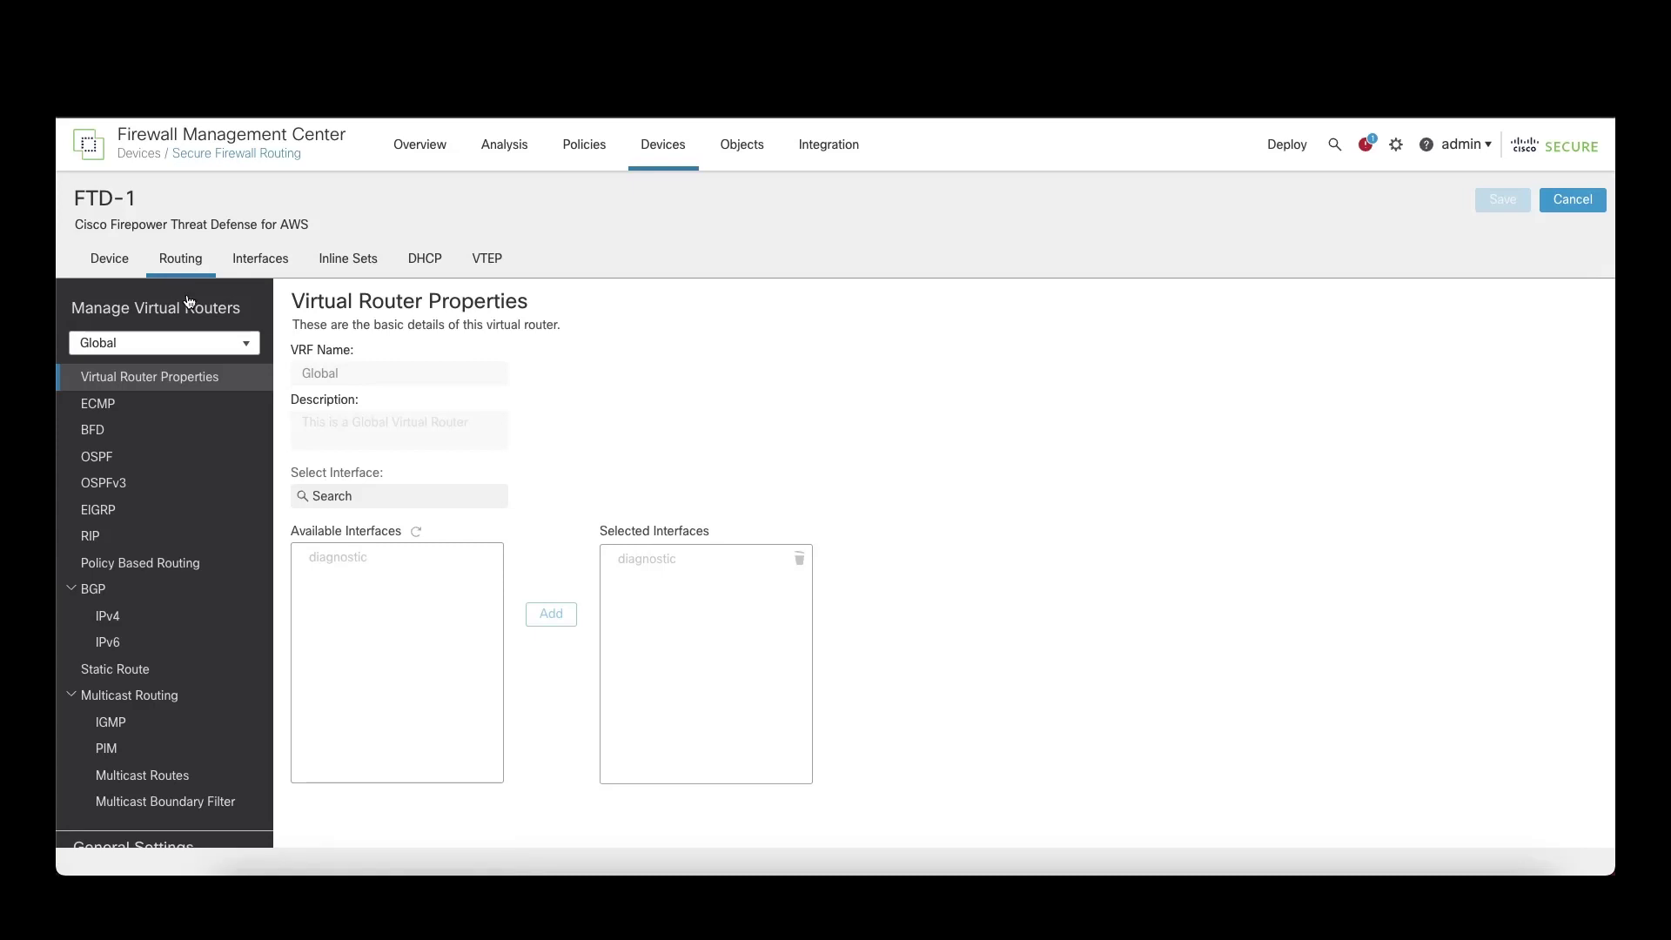
{"action": "left_click", "coordinate": [247, 343]}
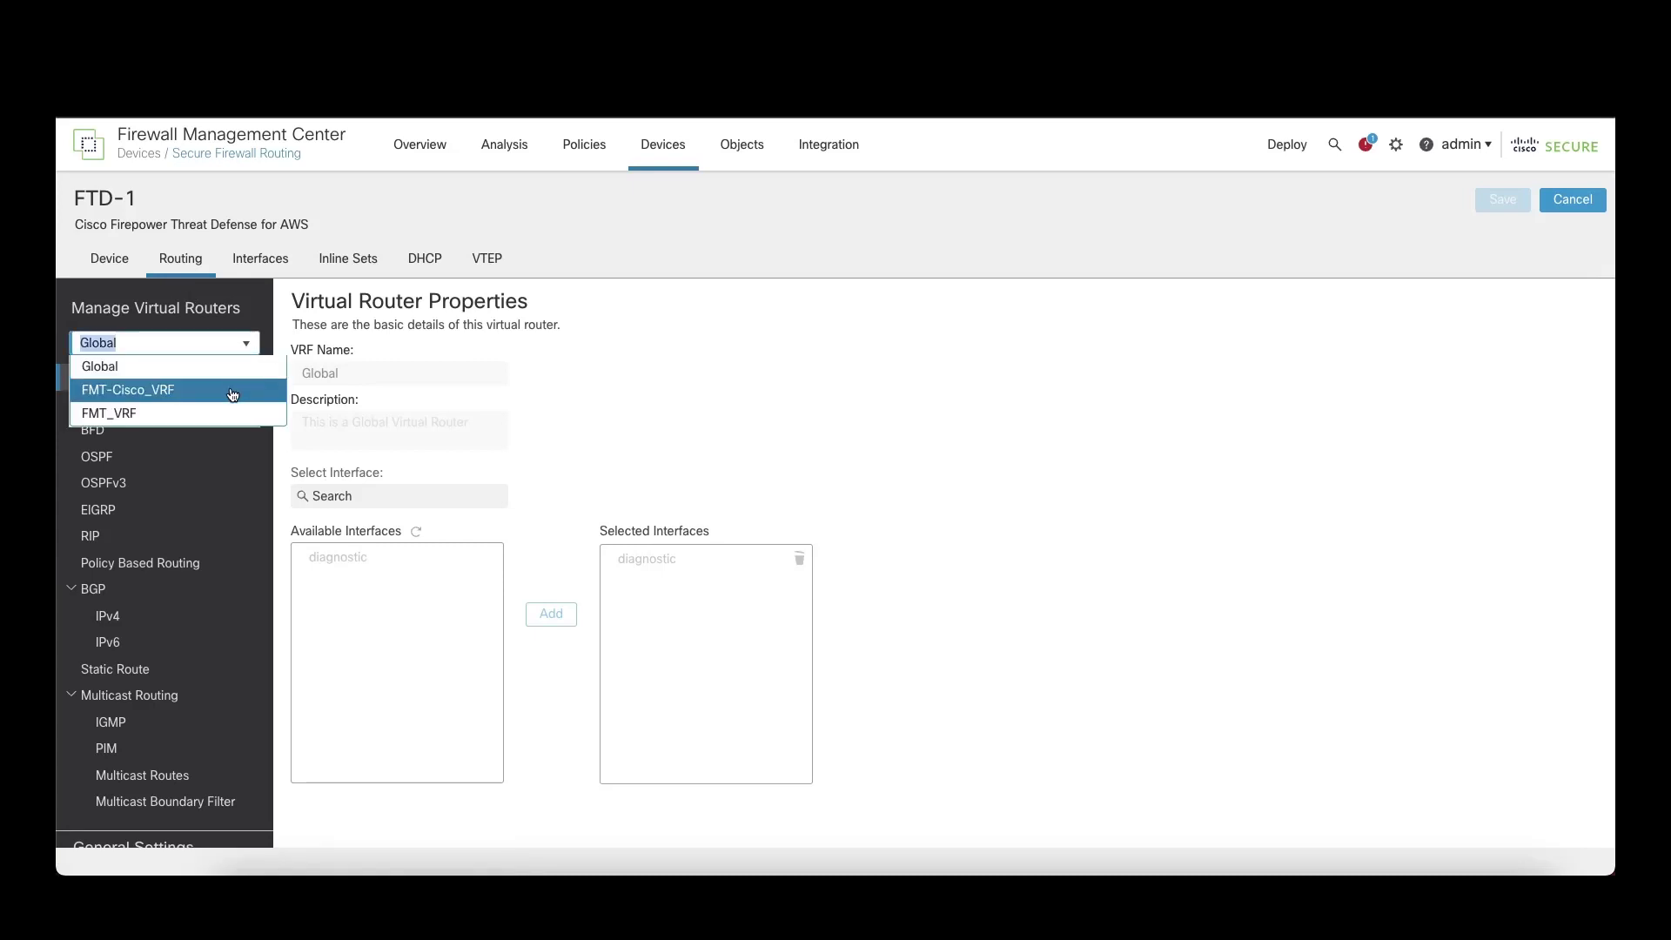
{"action": "left_click", "coordinate": [232, 392]}
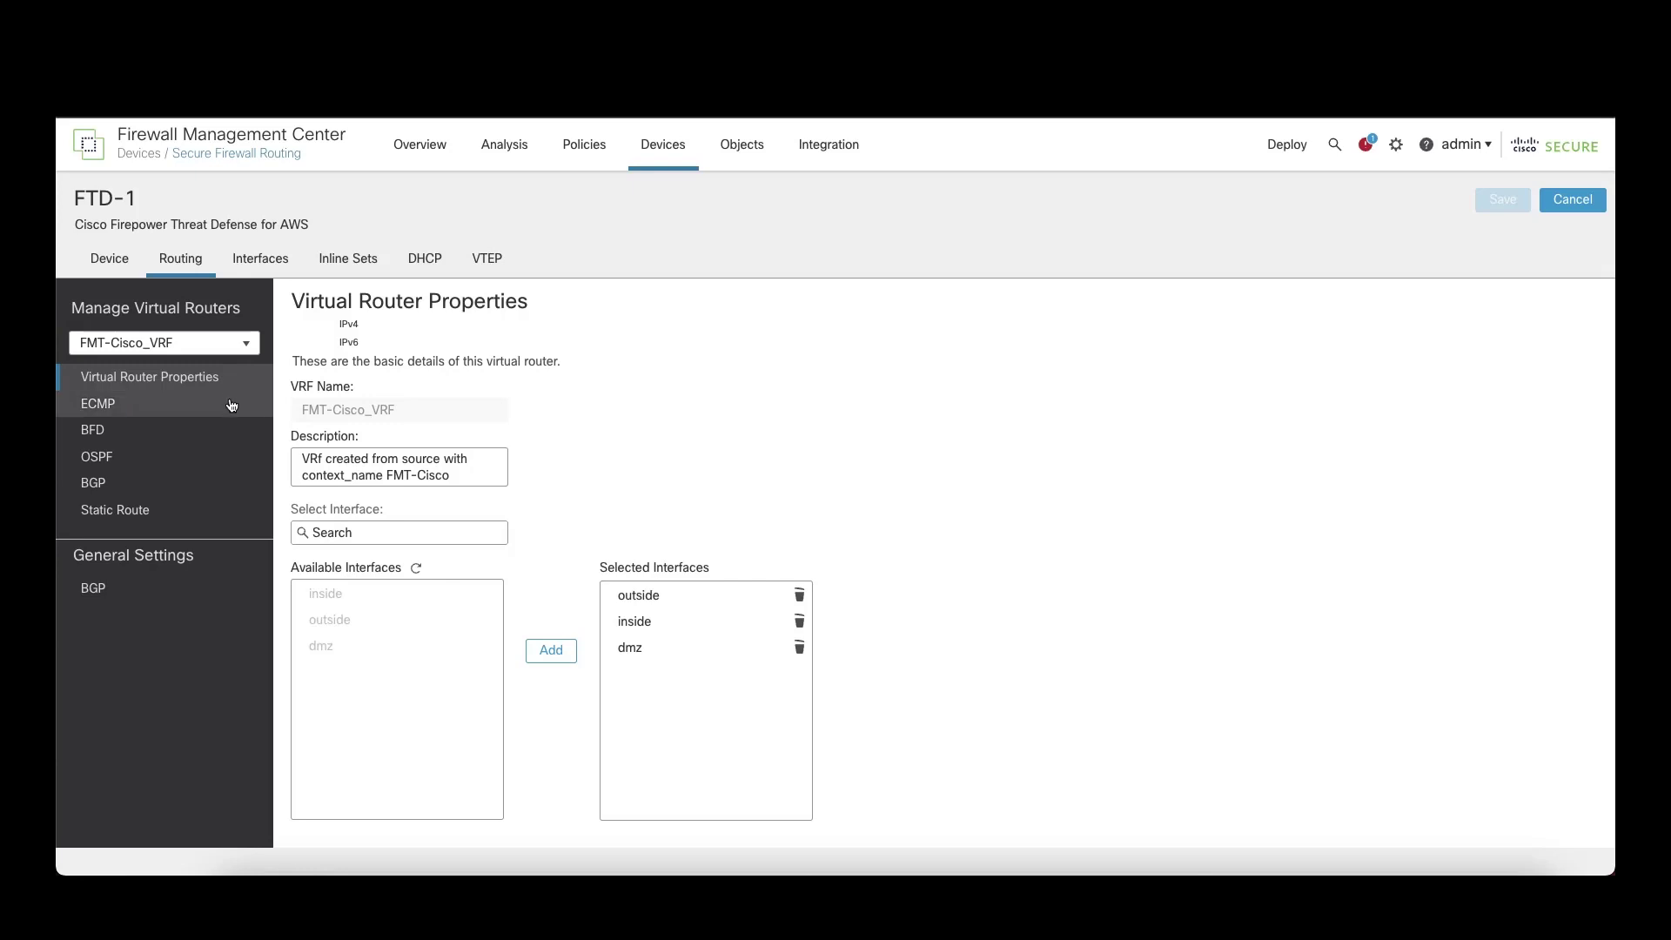
{"action": "left_click", "coordinate": [228, 457]}
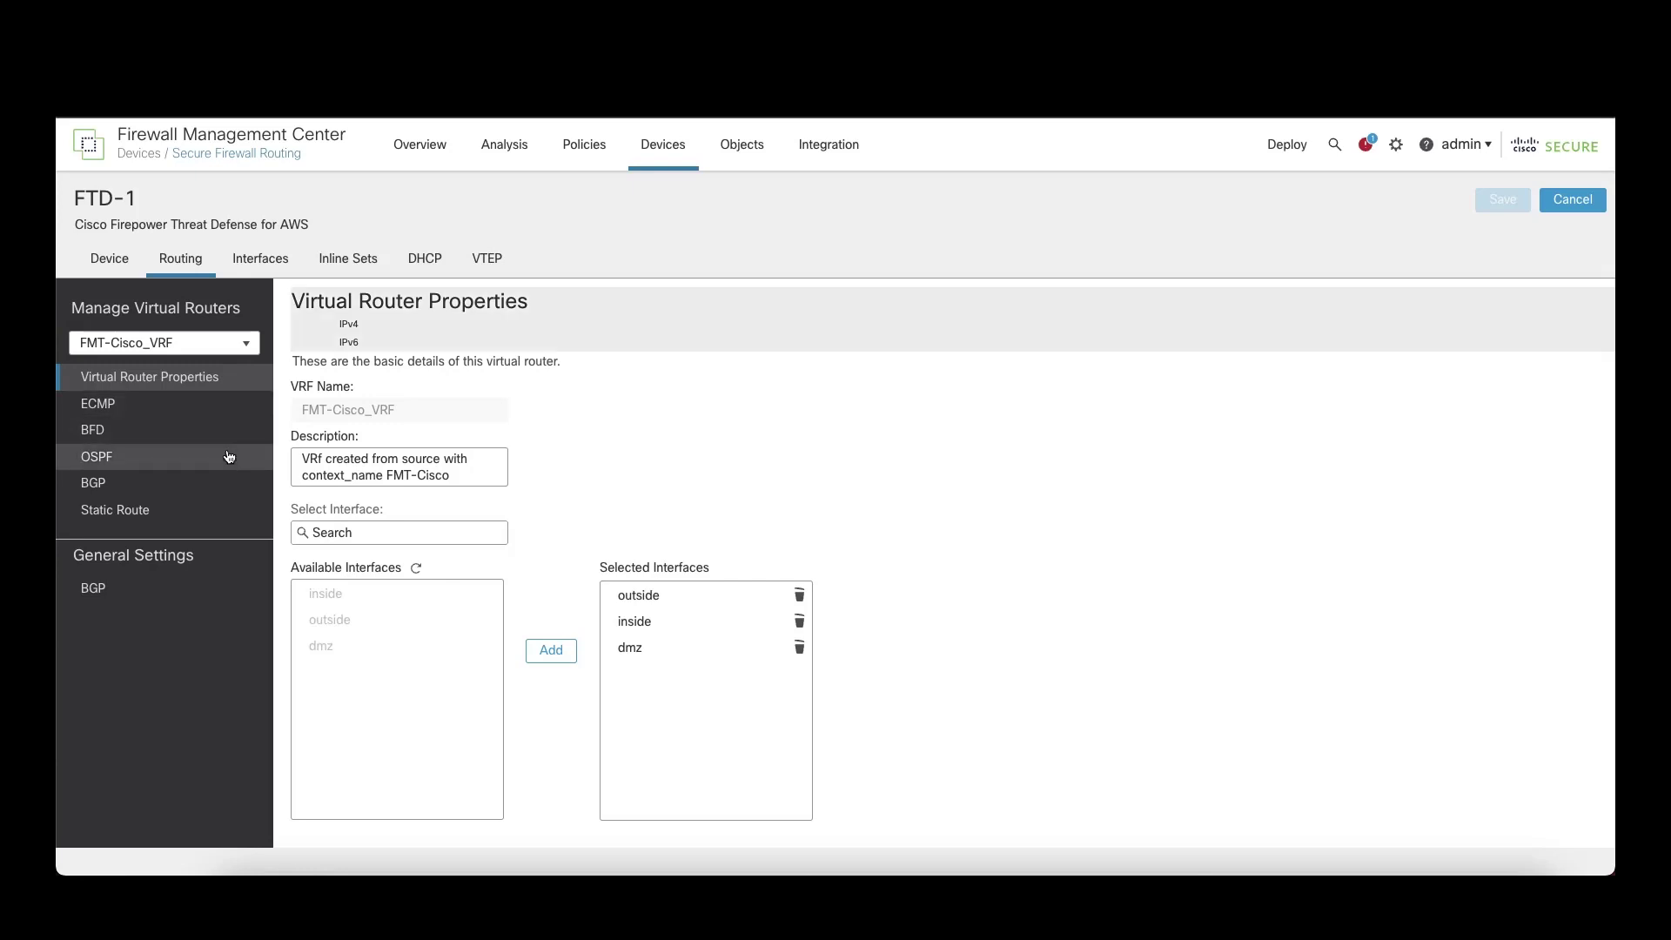
{"action": "left_click", "coordinate": [216, 514]}
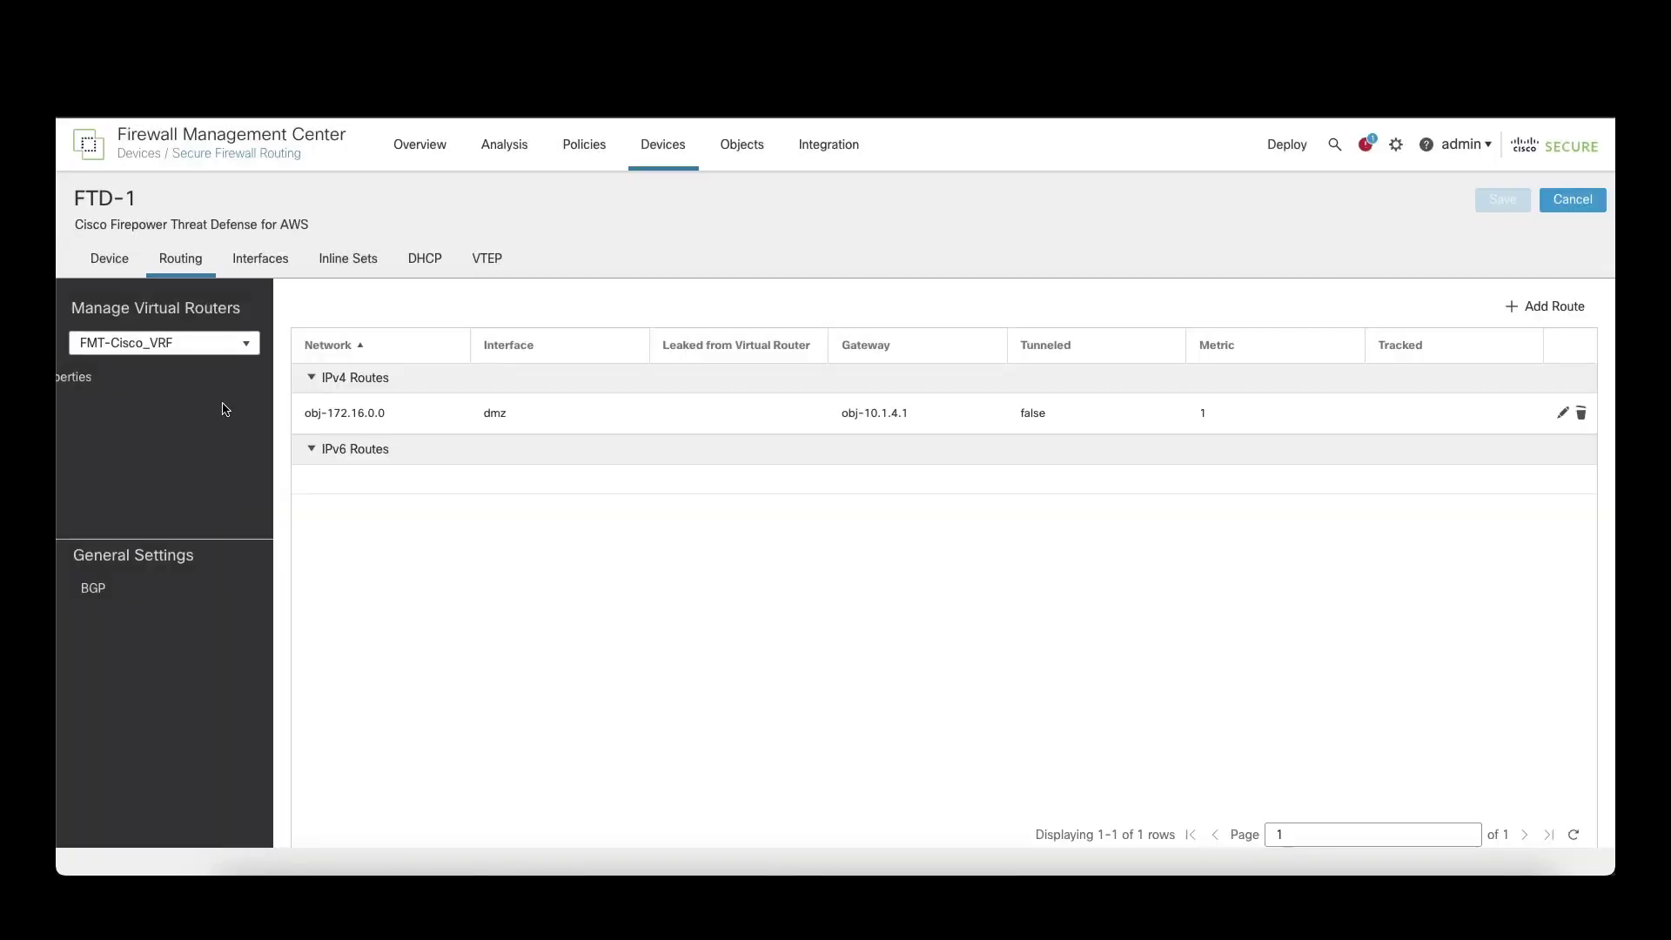
Step: Switch to FMT_VRF and view its five IPv4 static routes
{"action": "left_click", "coordinate": [247, 343]}
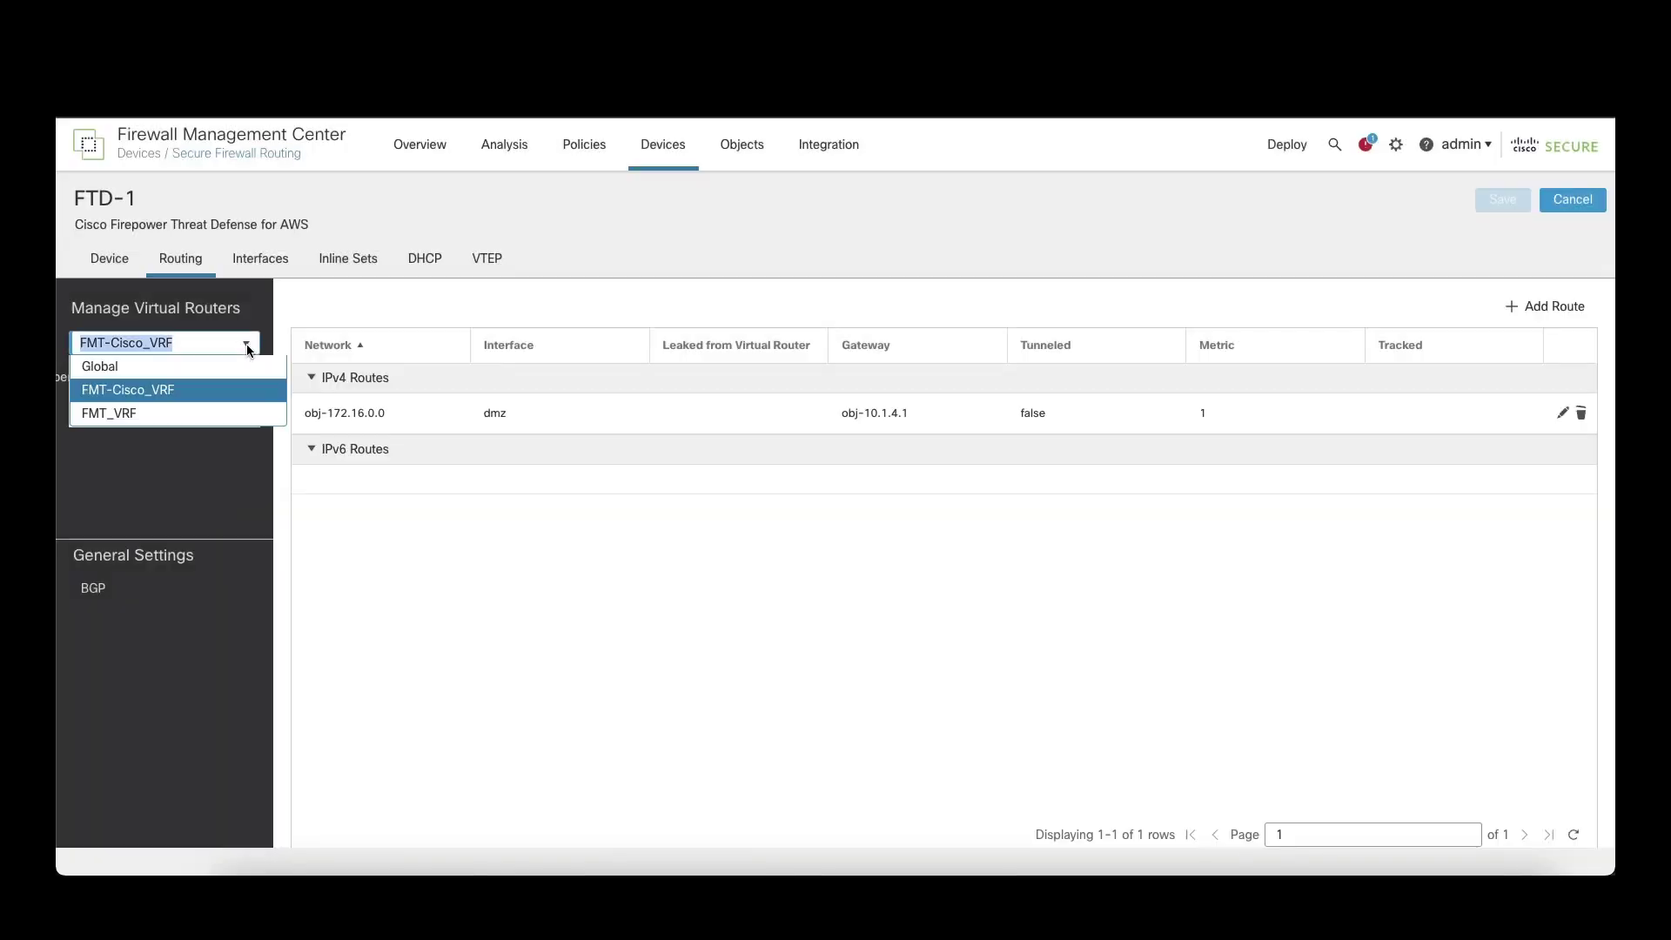
{"action": "left_click", "coordinate": [227, 413]}
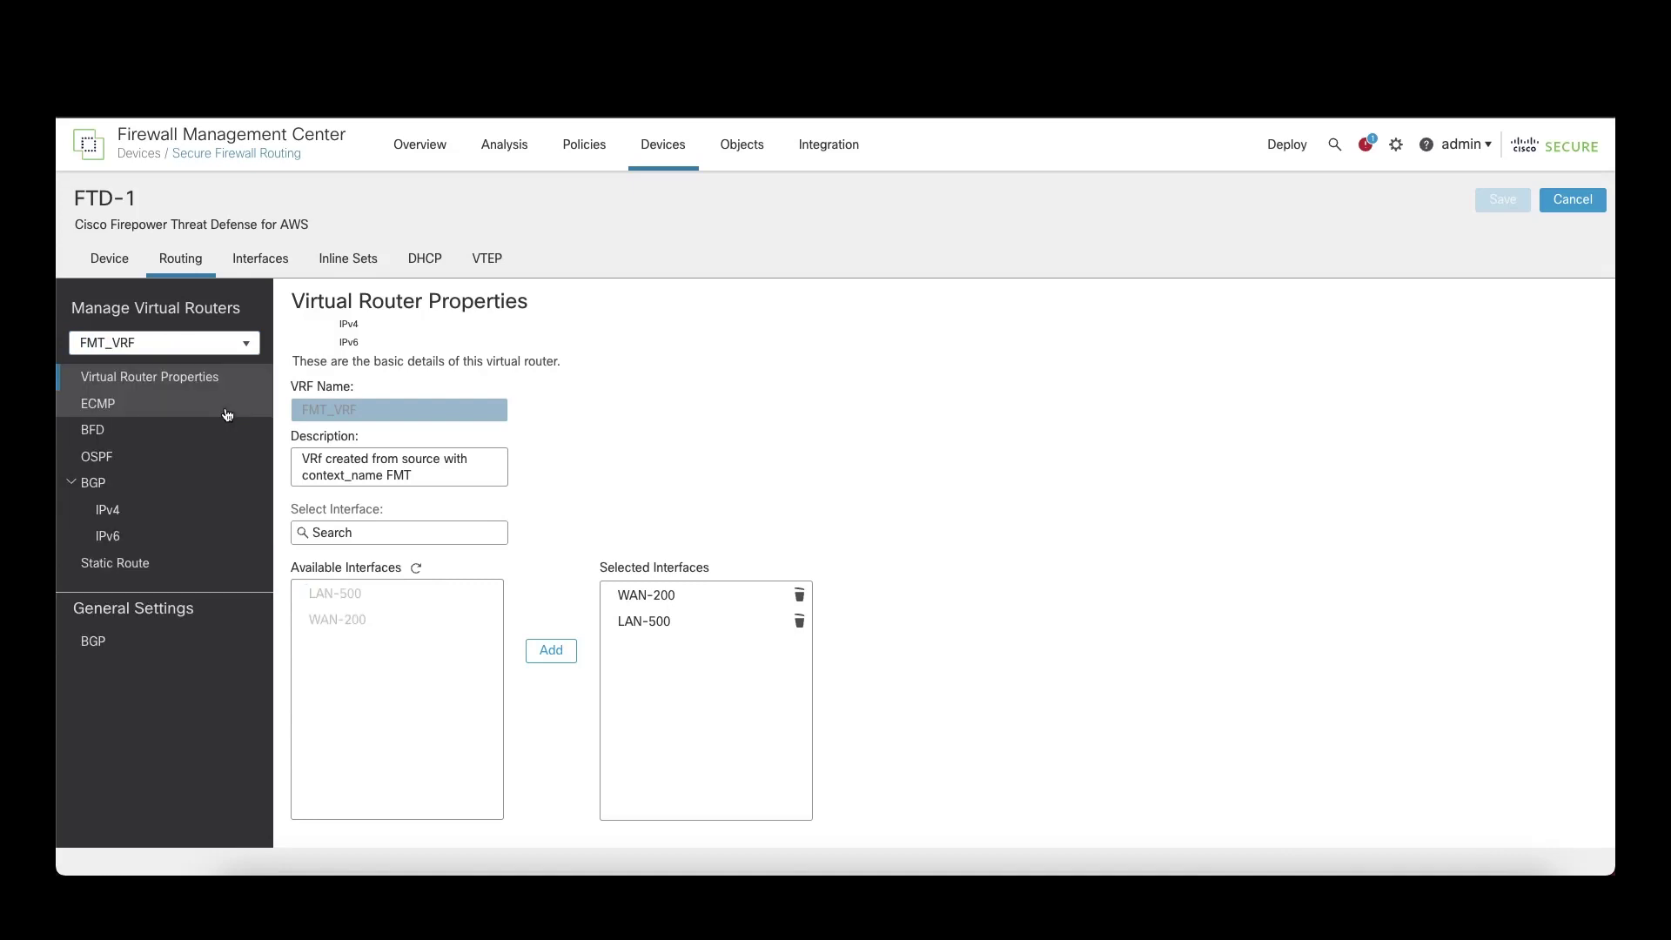
{"action": "left_click", "coordinate": [201, 566]}
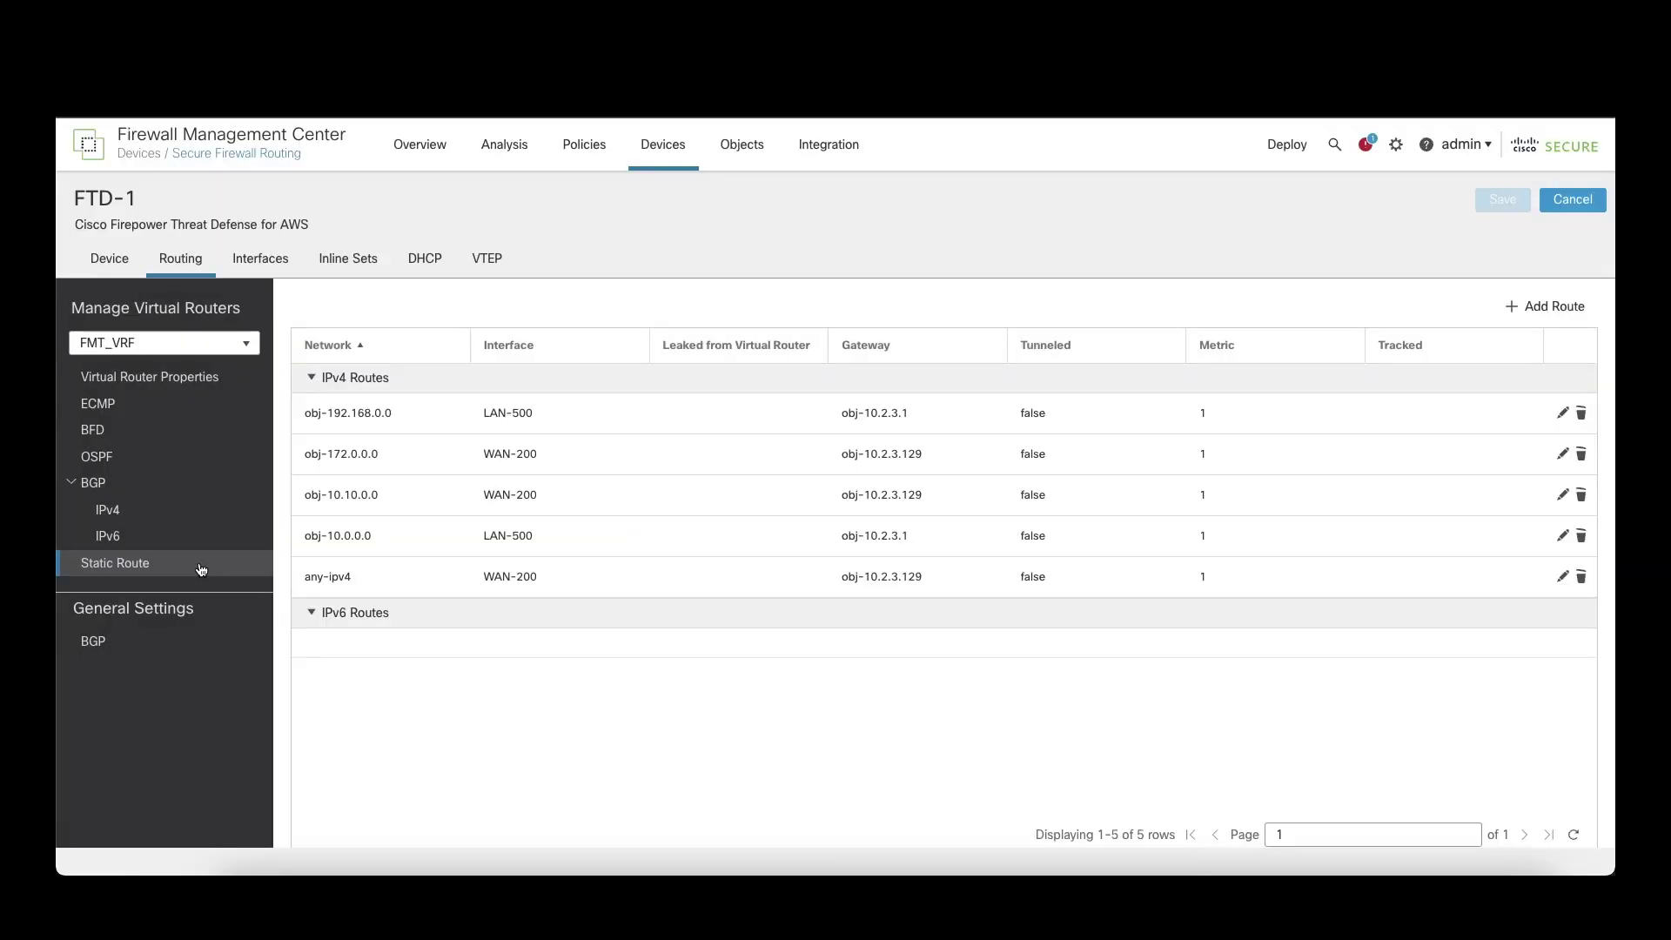